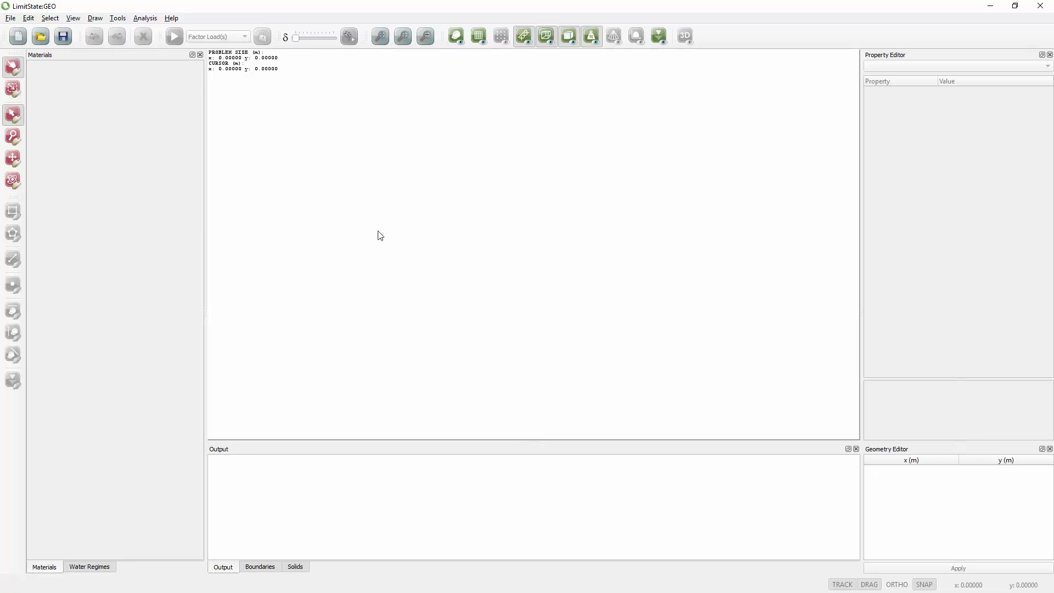
Import stem_wall_case_study_0.dxf with closed loops as solid geometry objects and clear all construction lines.
{"action": "left_click", "coordinate": [10, 20]}
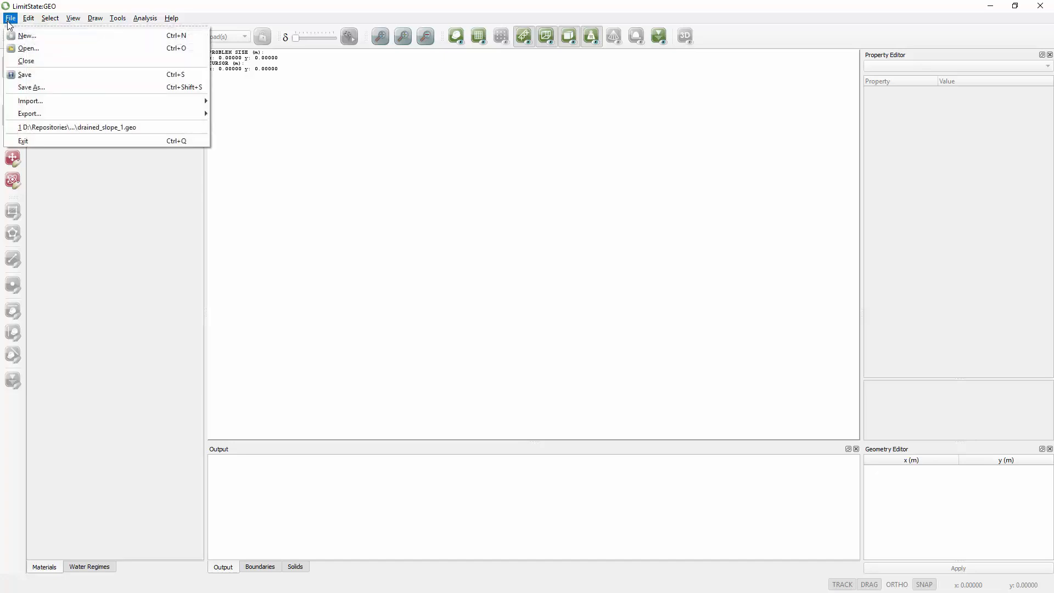
{"action": "mouse_move", "coordinate": [165, 103]}
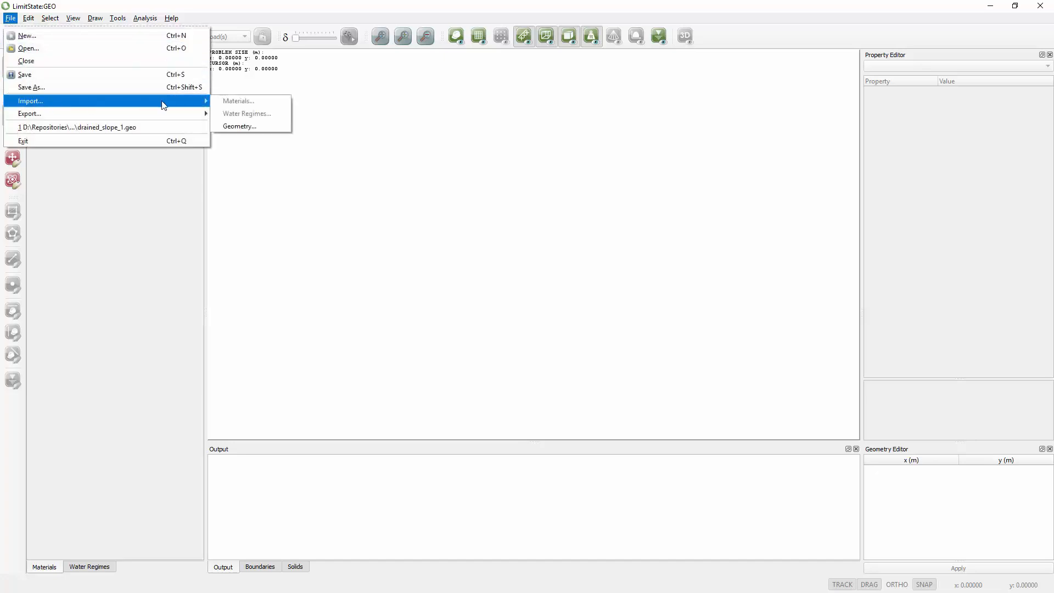
{"action": "left_click", "coordinate": [235, 124]}
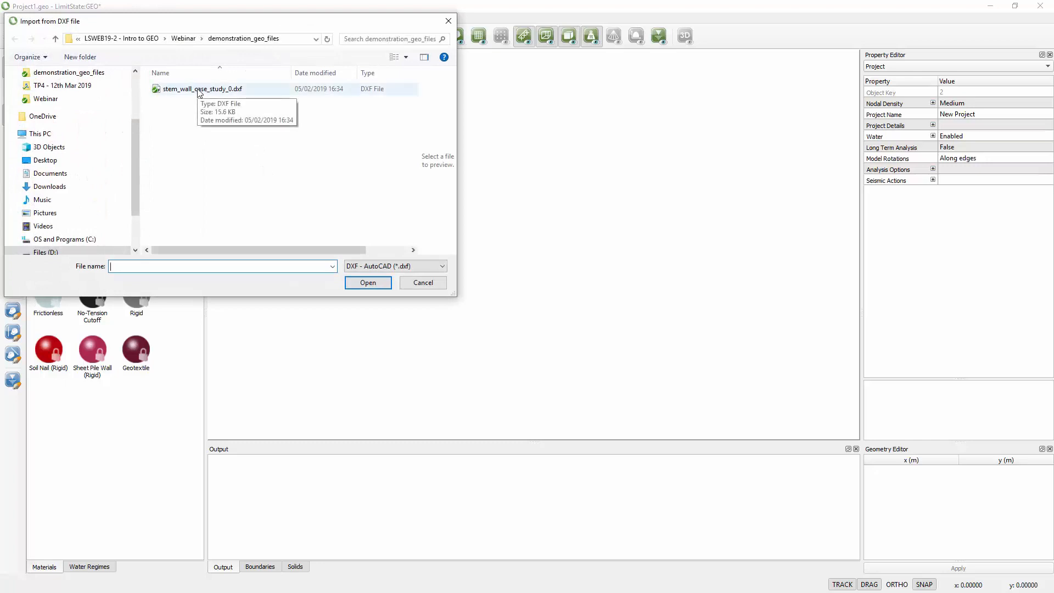
{"action": "left_click", "coordinate": [198, 91]}
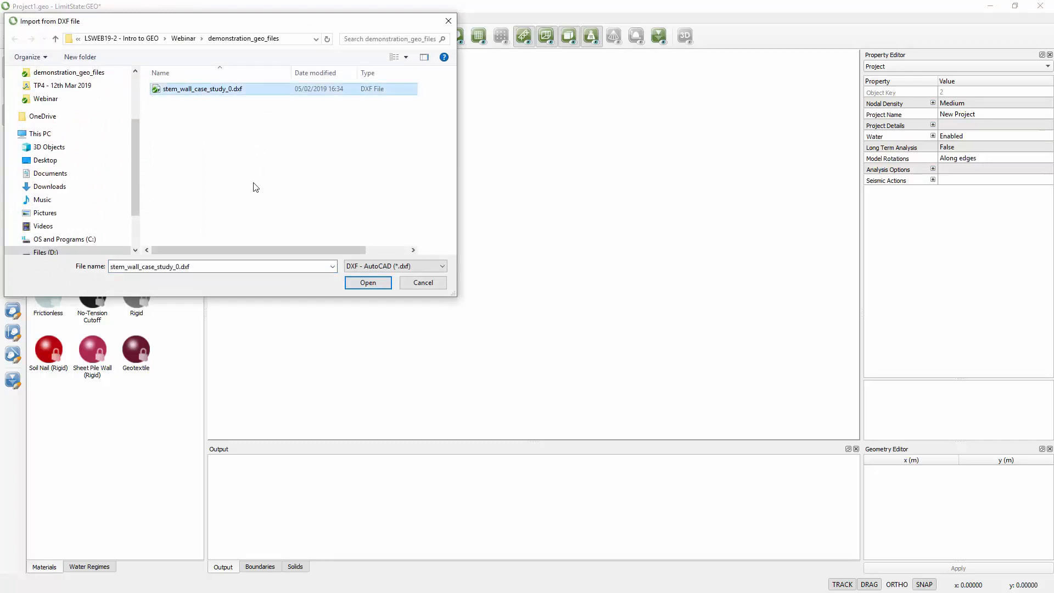
{"action": "left_click", "coordinate": [354, 283]}
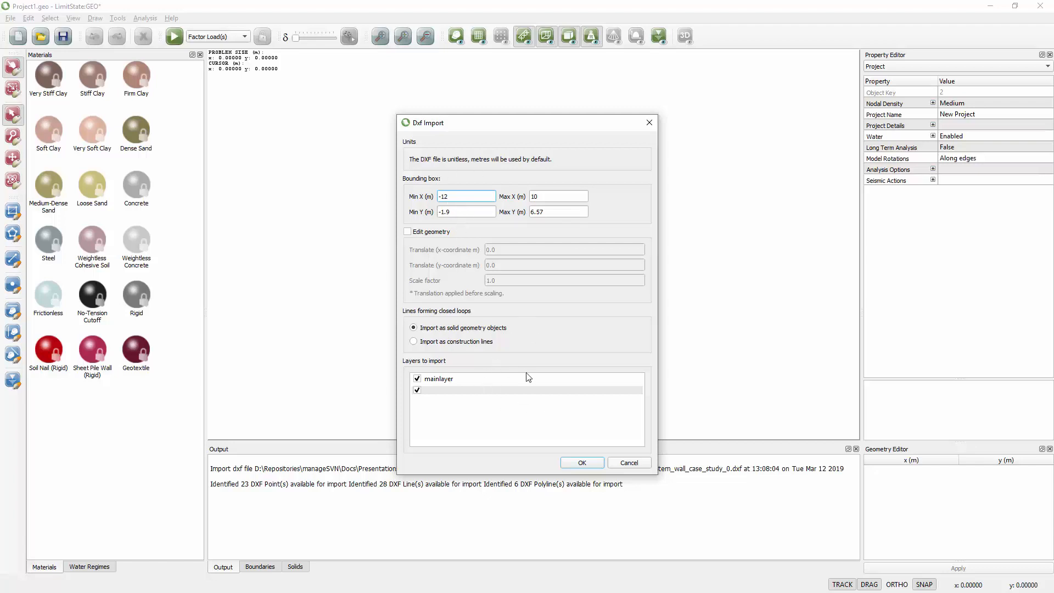
{"action": "left_click", "coordinate": [578, 464]}
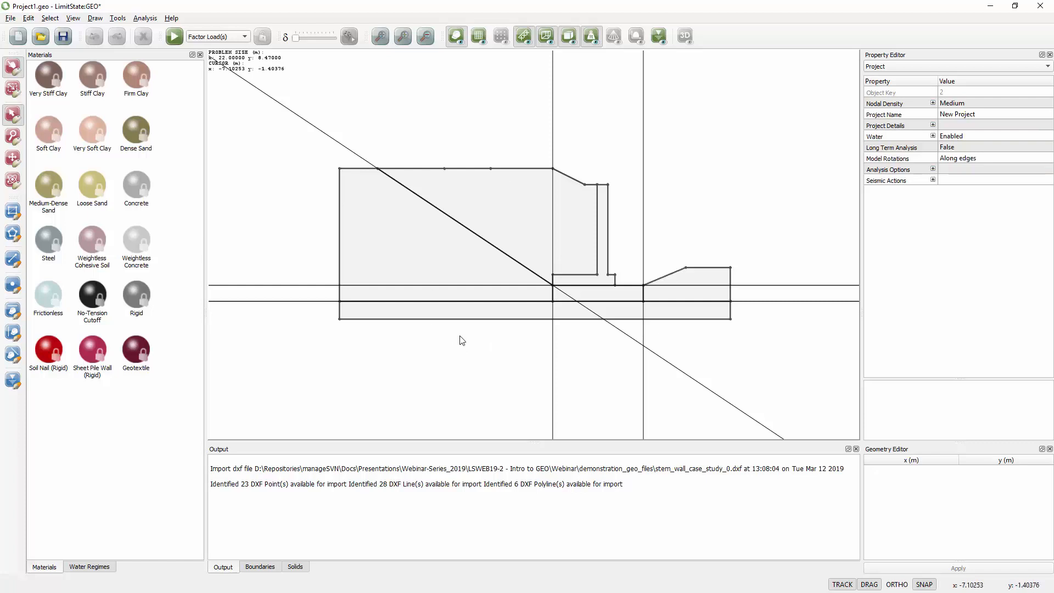
{"action": "right_click", "coordinate": [460, 125]}
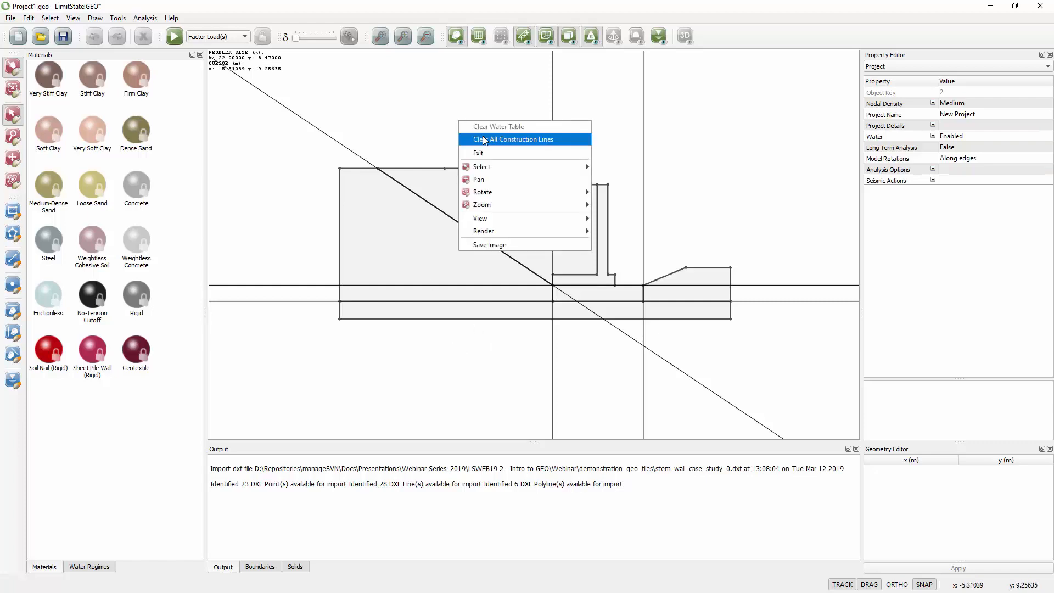
{"action": "left_click", "coordinate": [466, 137]}
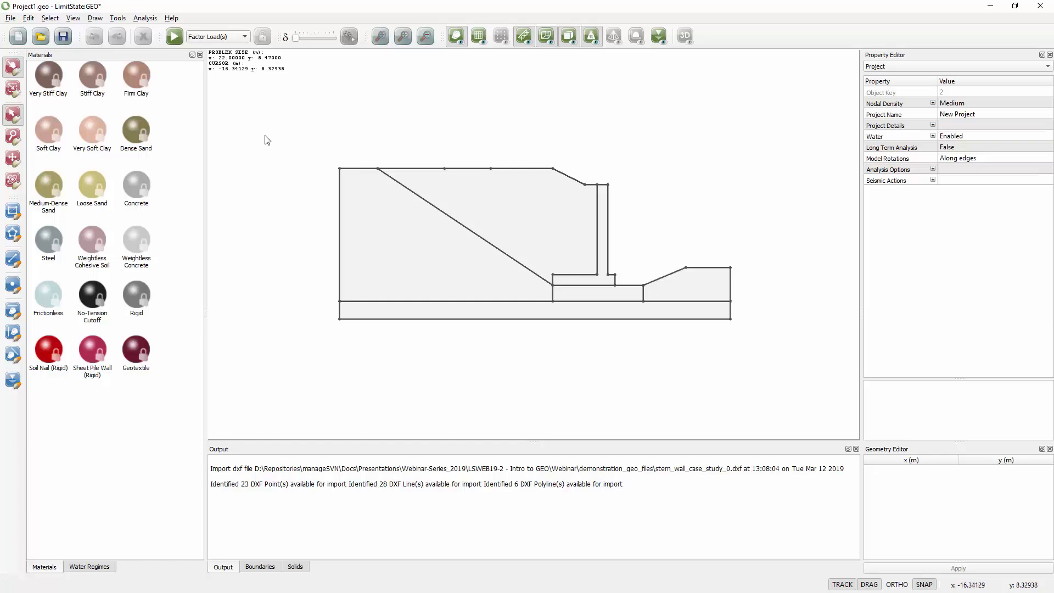
Assign Very Stiff Clay to the base layer, Stiff Clay to all soil zones above it, and Concrete to the stem wall.
{"action": "left_click", "coordinate": [50, 81]}
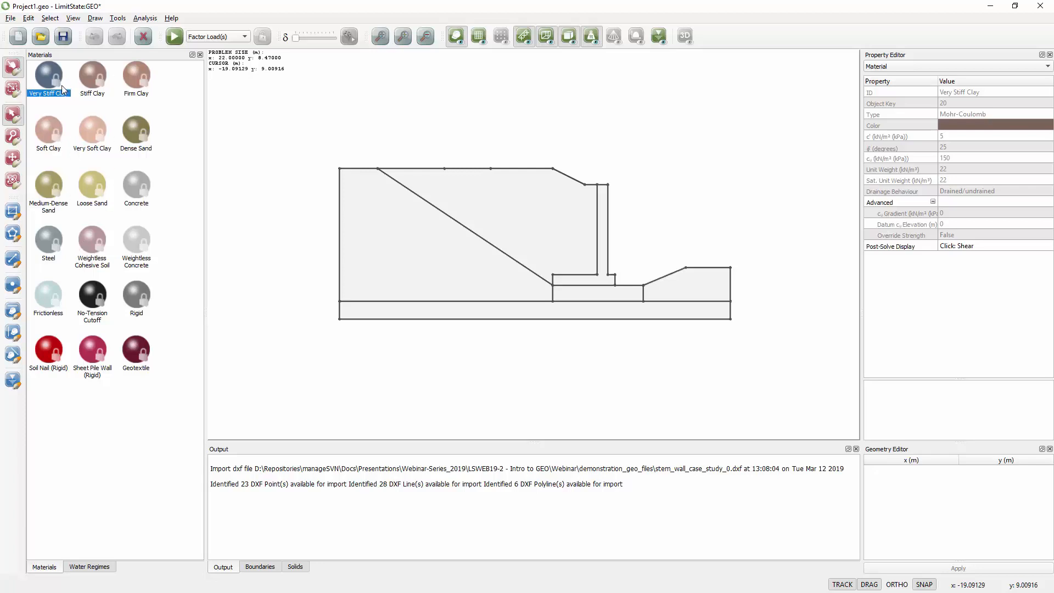
{"action": "left_click", "coordinate": [95, 82]}
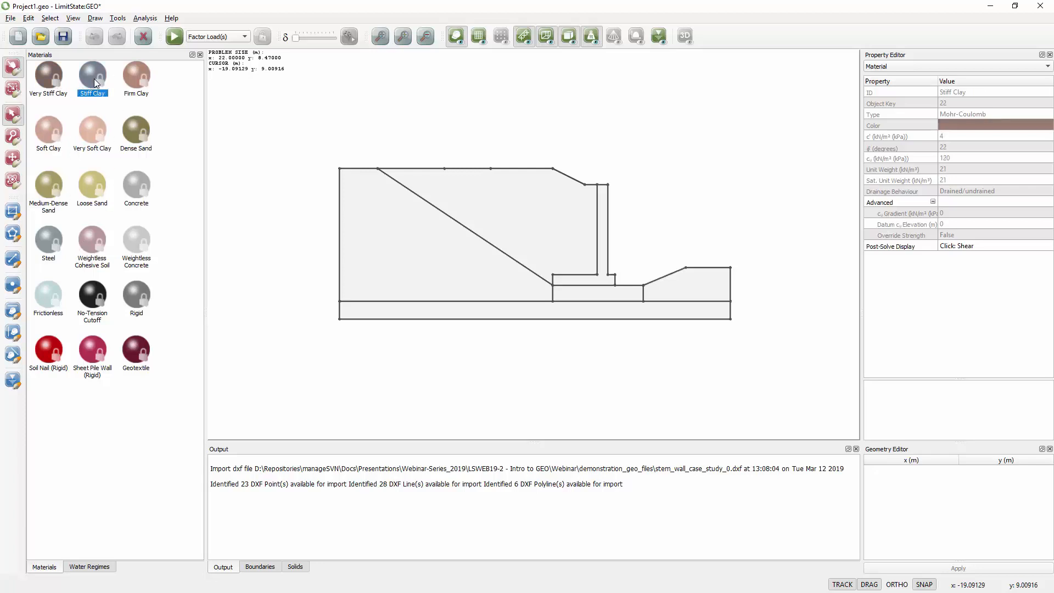
{"action": "left_click", "coordinate": [142, 79]}
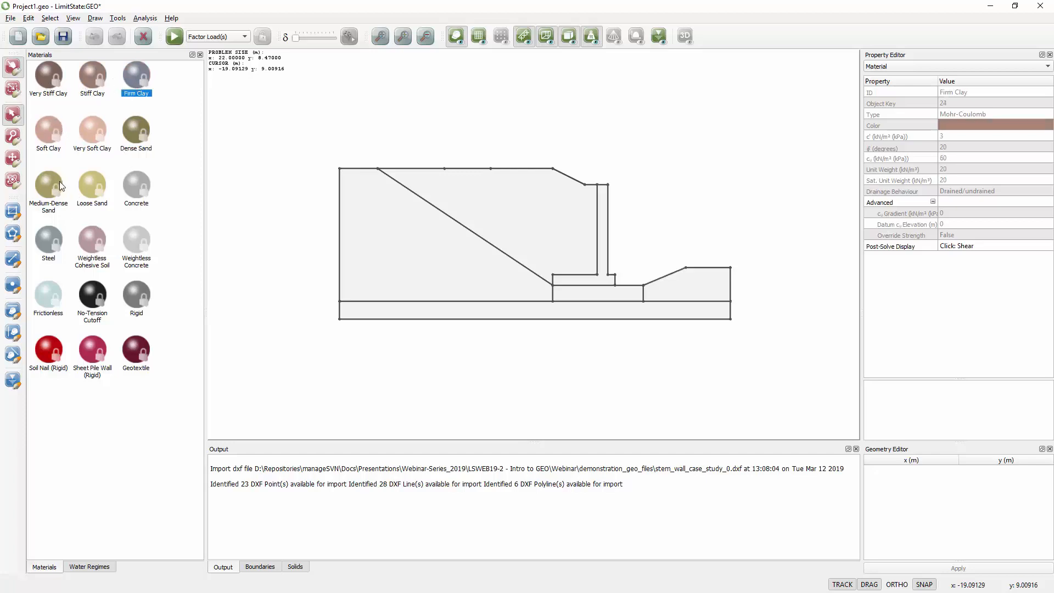
{"action": "left_click", "coordinate": [49, 85]}
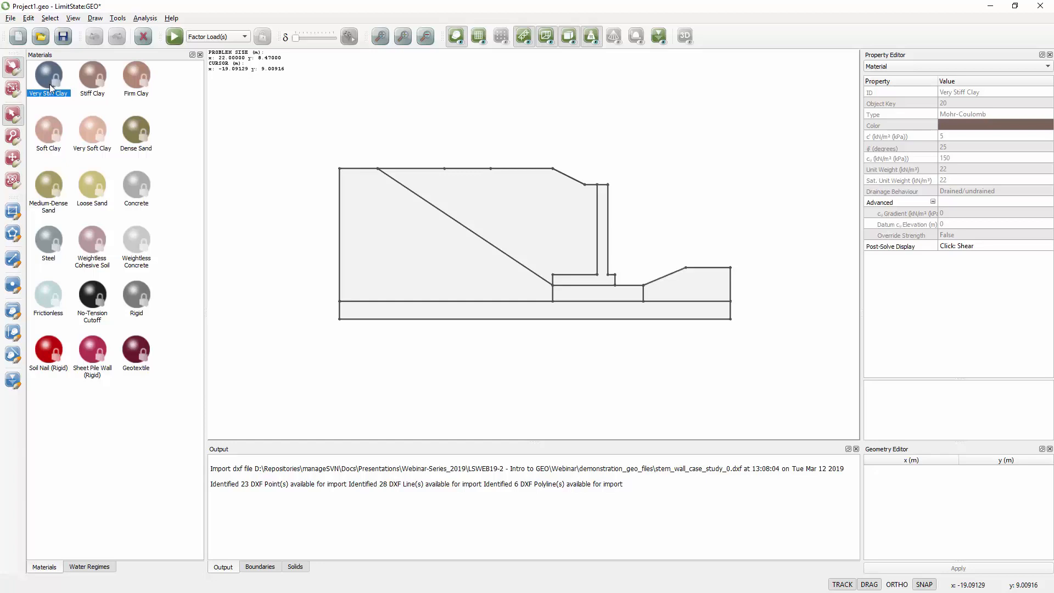
{"action": "left_click_drag", "start_coordinate": [49, 79], "coordinate": [413, 311]}
{"action": "left_click_drag", "start_coordinate": [91, 80], "coordinate": [384, 241]}
{"action": "left_click_drag", "start_coordinate": [86, 71], "coordinate": [440, 206]}
{"action": "left_click_drag", "start_coordinate": [92, 79], "coordinate": [562, 289]}
{"action": "left_click_drag", "start_coordinate": [130, 90], "coordinate": [673, 288]}
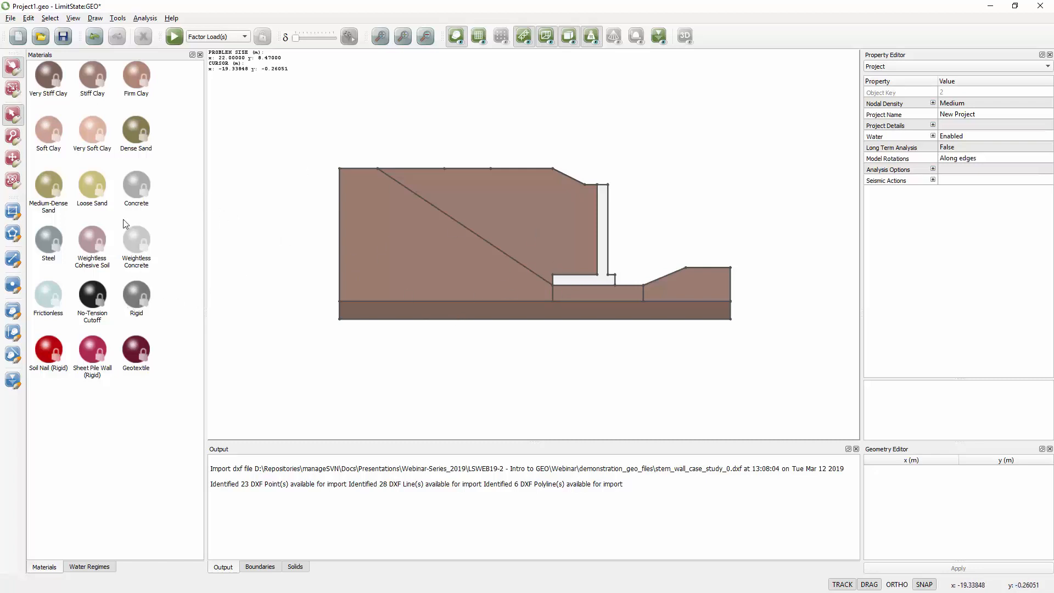
{"action": "left_click_drag", "start_coordinate": [137, 188], "coordinate": [568, 285]}
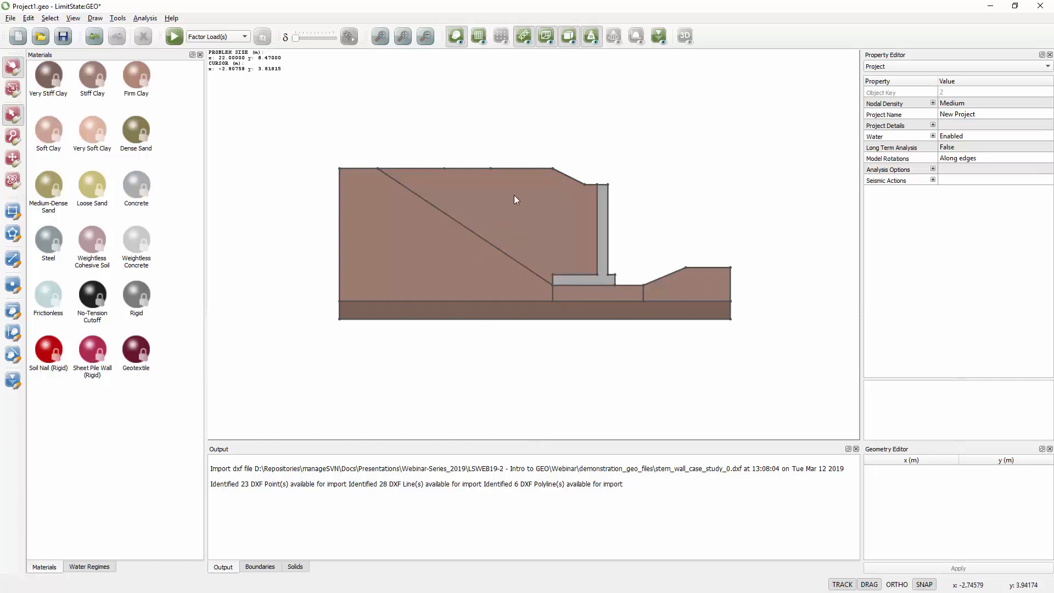
Apply a variable normal load of 10 kN/m² to the top ground boundary between x = -3.5 m and x = 0 m.
{"action": "left_click", "coordinate": [515, 168]}
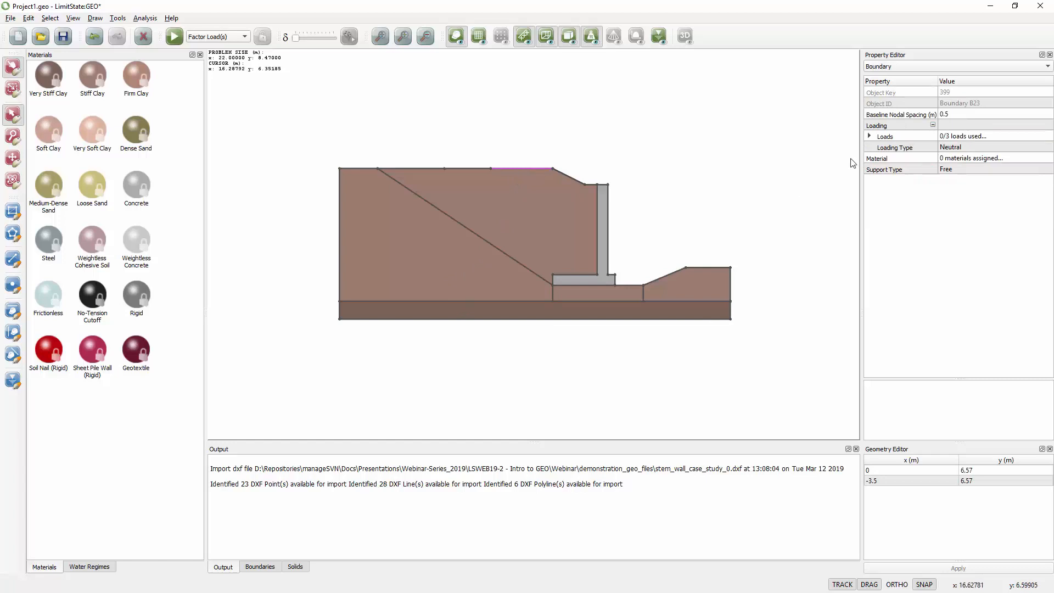
{"action": "left_click", "coordinate": [868, 138]}
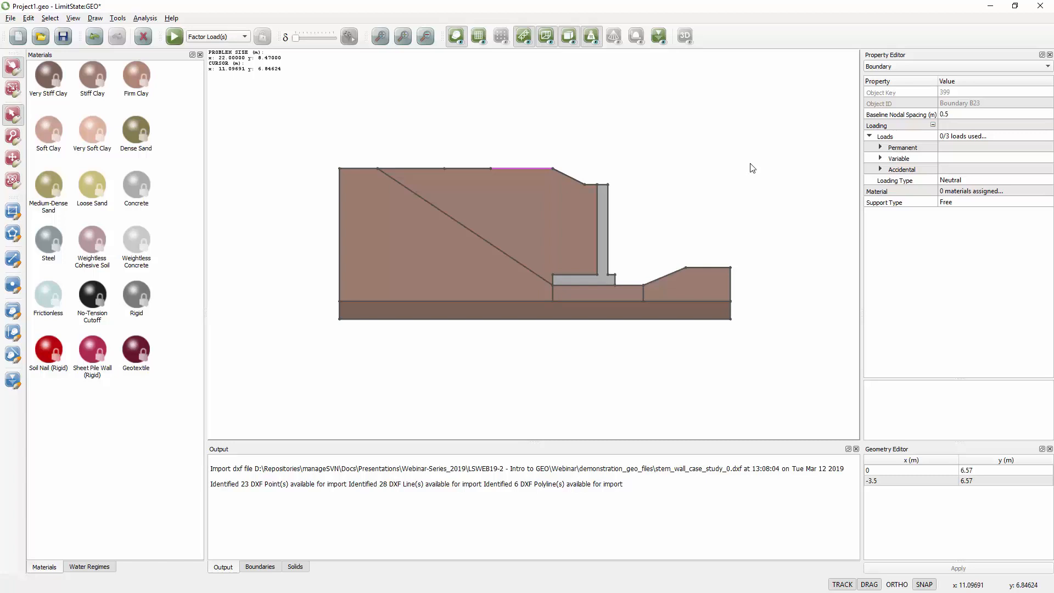
{"action": "left_click", "coordinate": [879, 159]}
{"action": "left_click", "coordinate": [944, 191]}
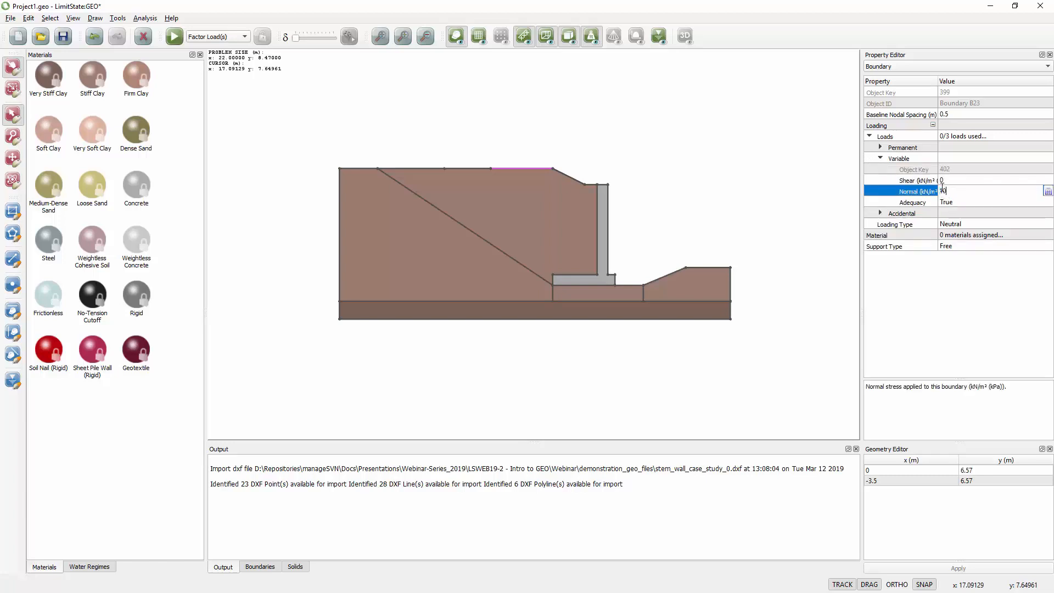
{"action": "type", "text": "10"}
{"action": "left_click", "coordinate": [946, 204]}
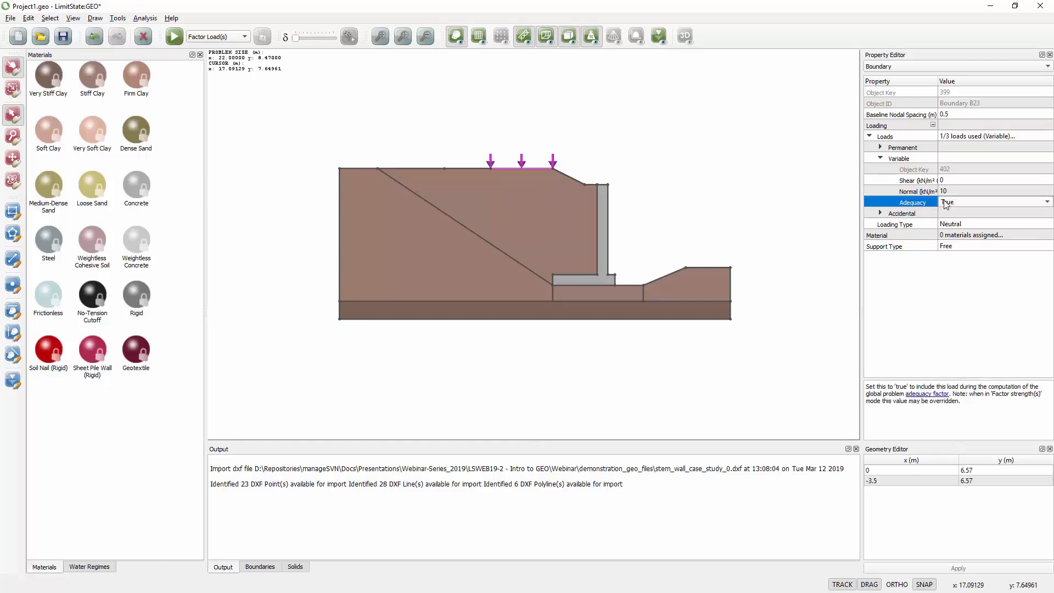
{"action": "left_click", "coordinate": [670, 172]}
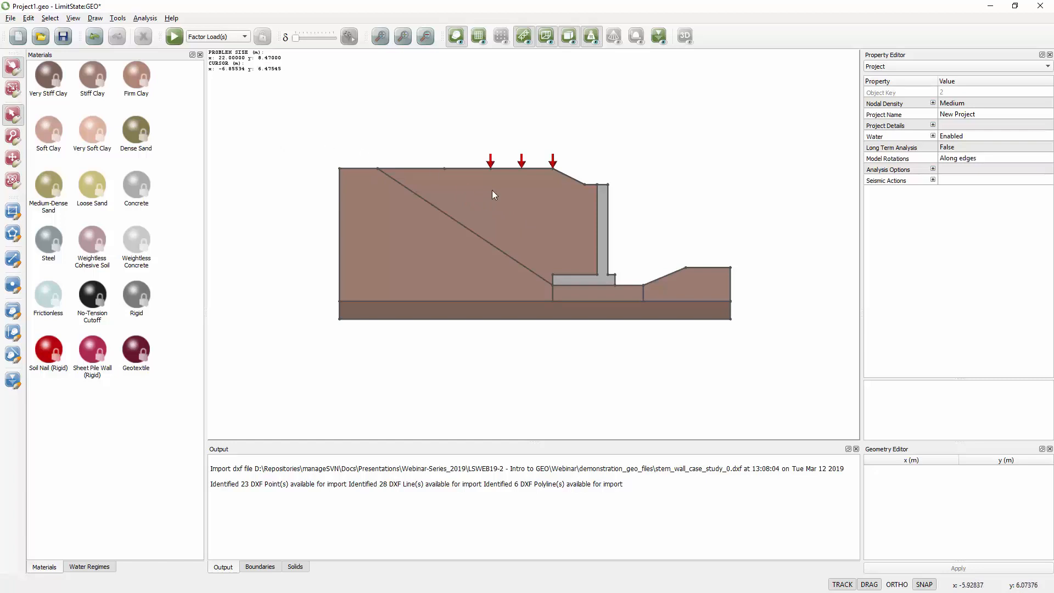
Try to solve the model and close the diagnostics.
{"action": "left_click", "coordinate": [174, 37]}
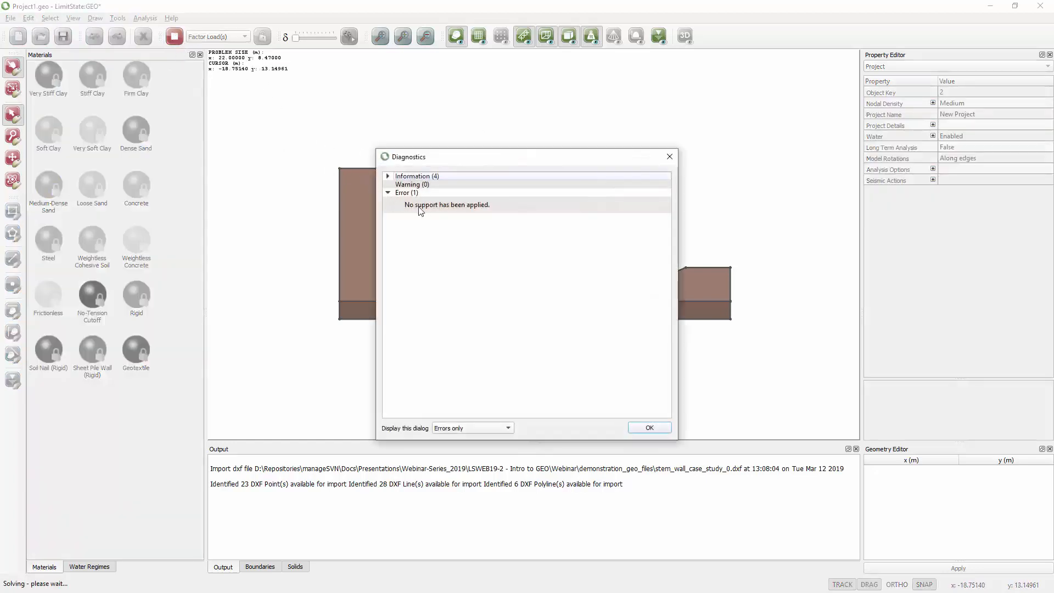
{"action": "left_click", "coordinate": [649, 428]}
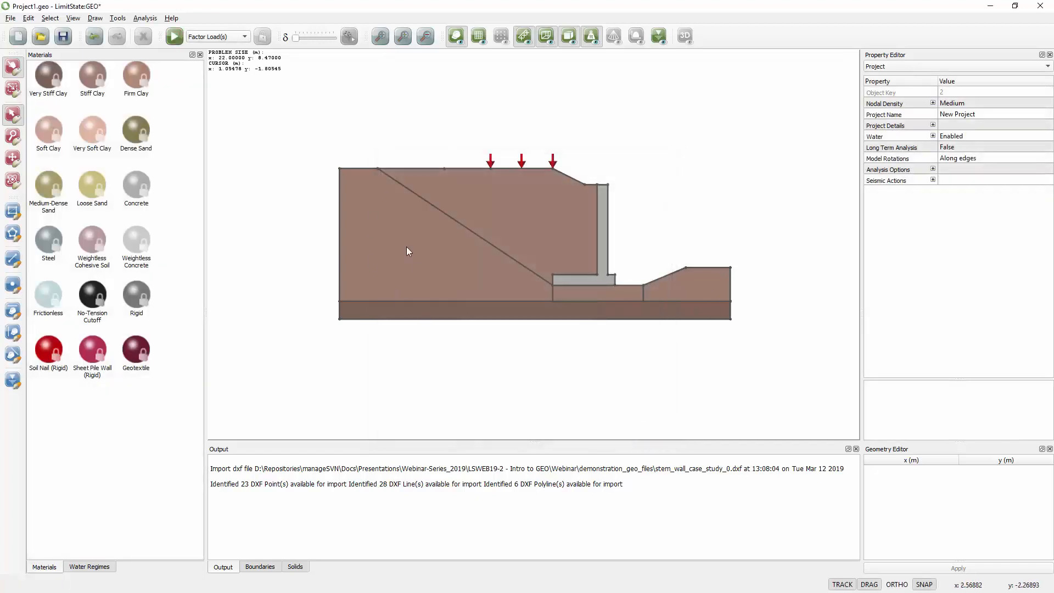
Set the support type of both vertical boundary segments on the model's left edge to Fixed.
{"action": "scroll", "coordinate": [340, 261], "scroll_direction": "up", "scroll_amount": 3}
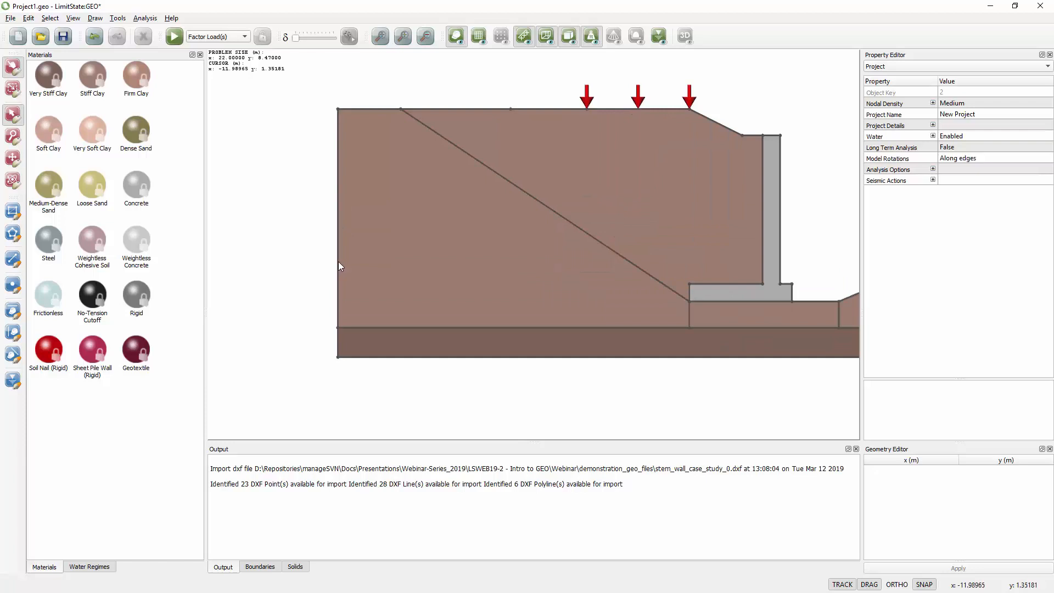
{"action": "left_click", "coordinate": [338, 266]}
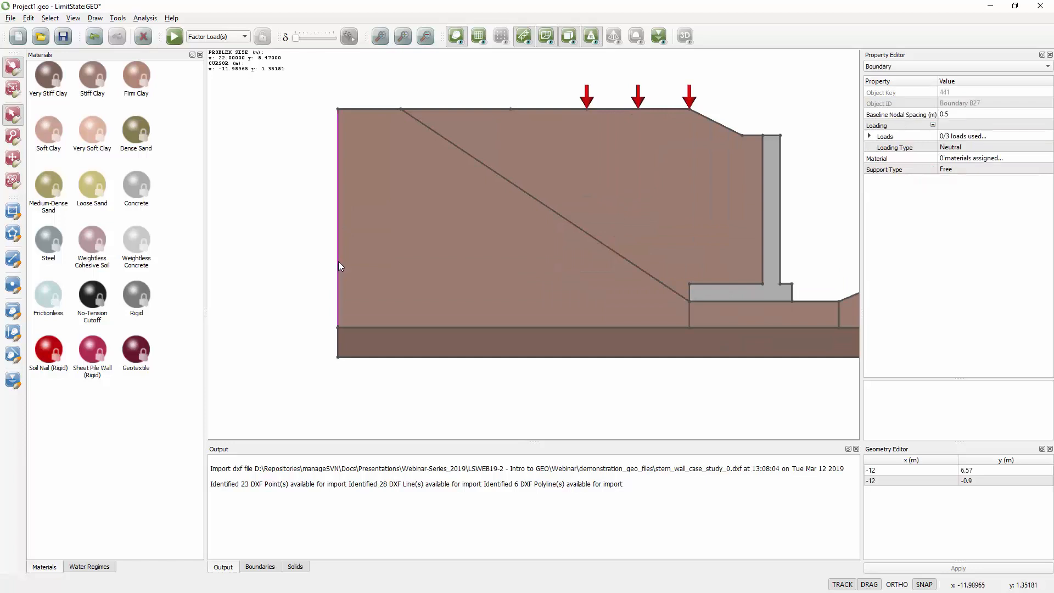
{"action": "left_click", "coordinate": [337, 341], "text": "shift"}
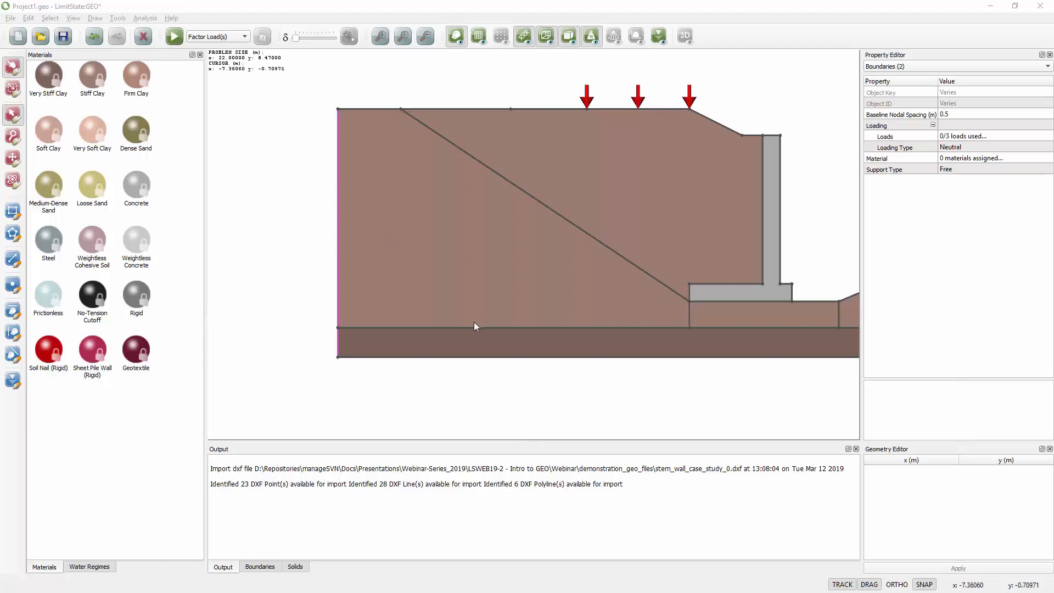
{"action": "left_click", "coordinate": [977, 170]}
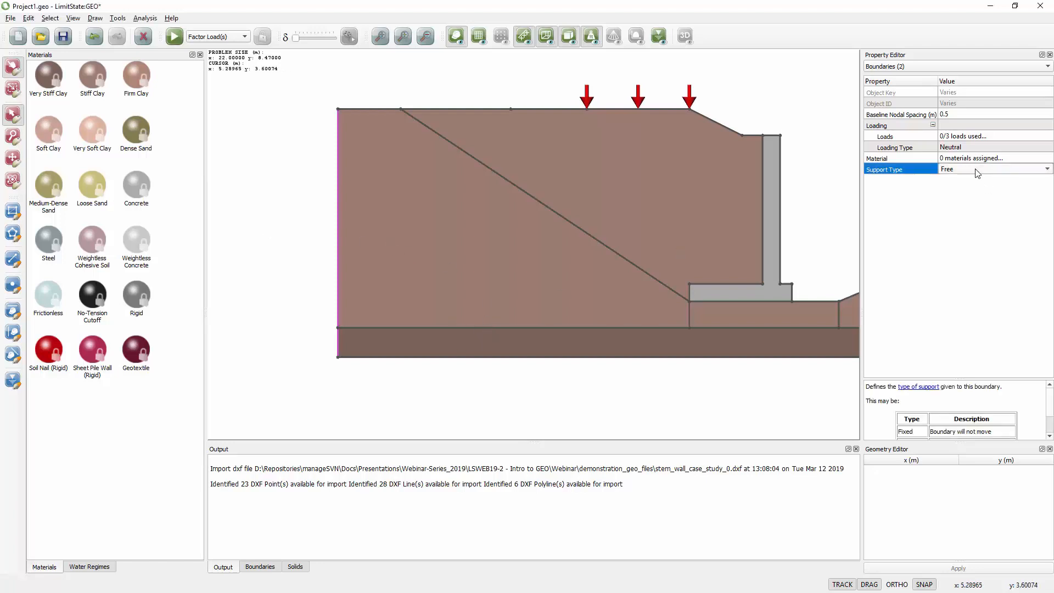
{"action": "left_click", "coordinate": [977, 171]}
{"action": "left_click", "coordinate": [969, 196]}
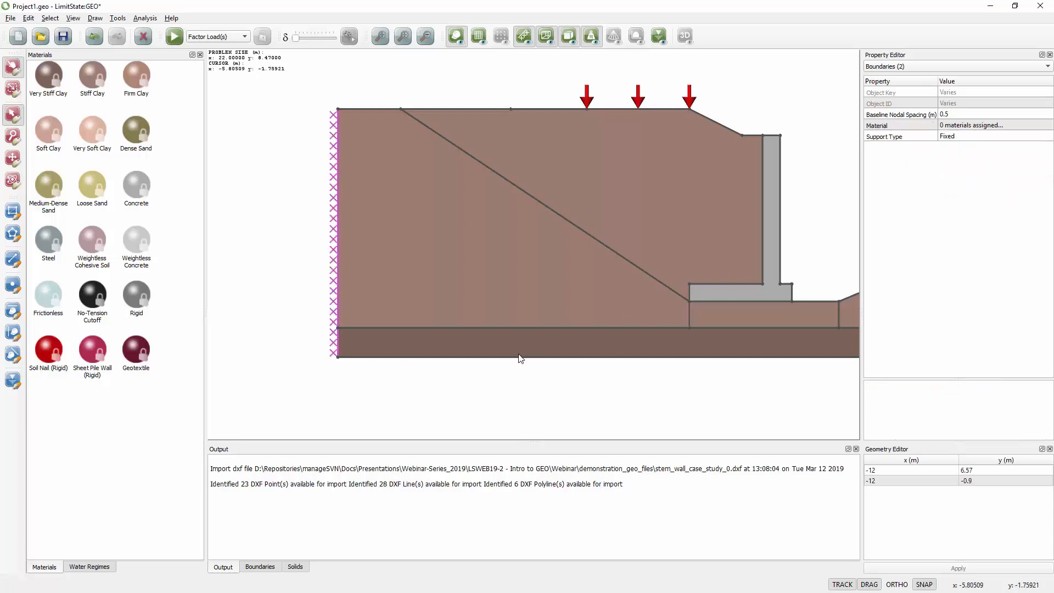
Set the support type of the base layer's bottom boundary to Fixed.
{"action": "left_click", "coordinate": [519, 359]}
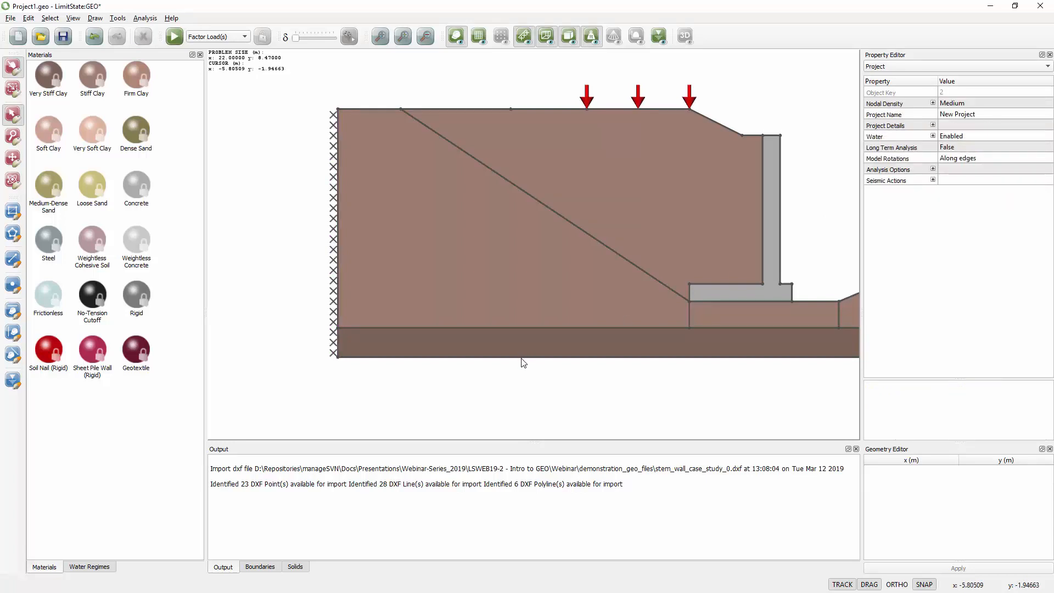
{"action": "scroll", "coordinate": [523, 362], "scroll_direction": "up", "scroll_amount": 5}
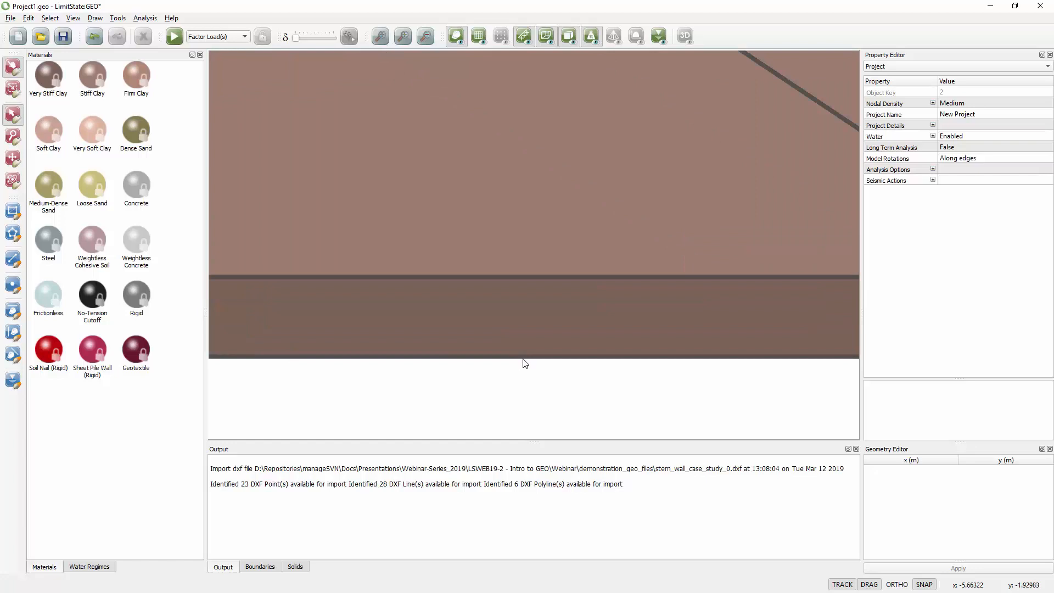
{"action": "left_click", "coordinate": [522, 358]}
{"action": "left_click", "coordinate": [944, 169]}
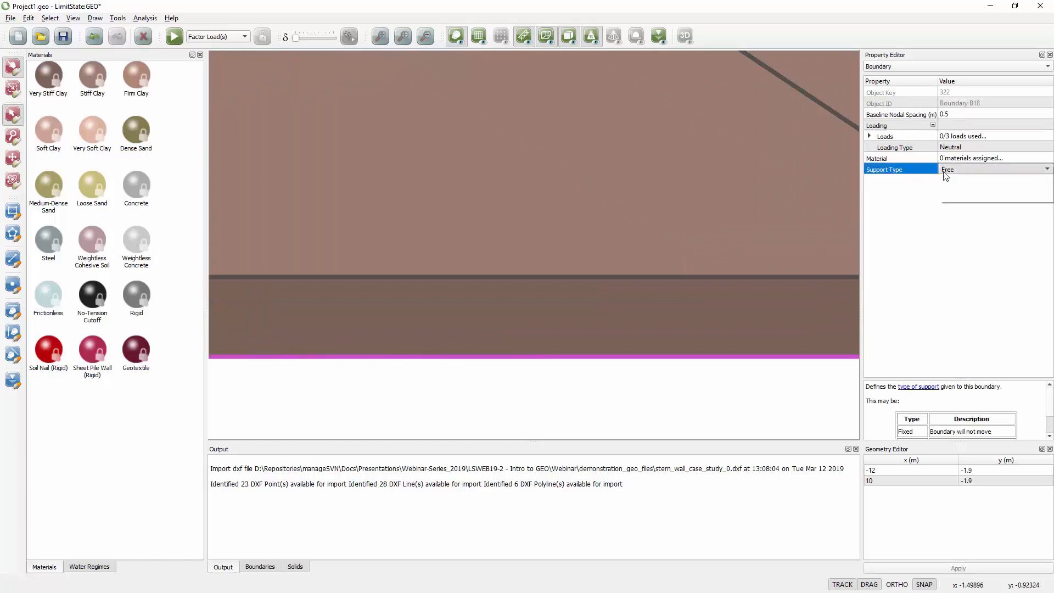
{"action": "left_click", "coordinate": [944, 169]}
{"action": "left_click", "coordinate": [946, 198]}
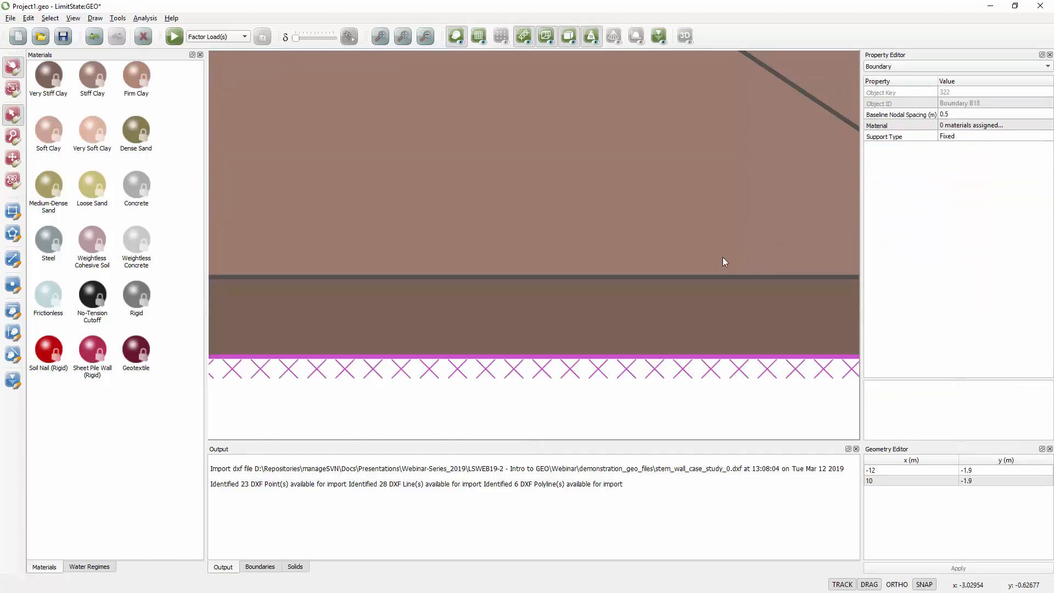
Set the support type of both vertical boundary segments on the model's right edge to Fixed.
{"action": "left_click", "coordinate": [378, 39]}
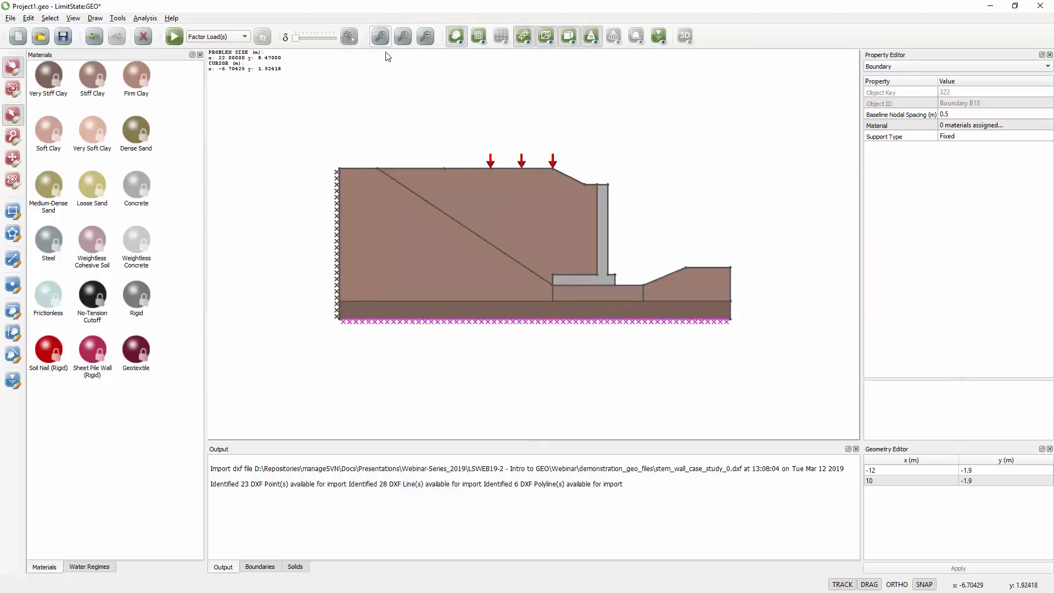
{"action": "scroll", "coordinate": [732, 310], "scroll_direction": "up", "scroll_amount": 3}
{"action": "scroll", "coordinate": [735, 309], "scroll_direction": "up", "scroll_amount": 3}
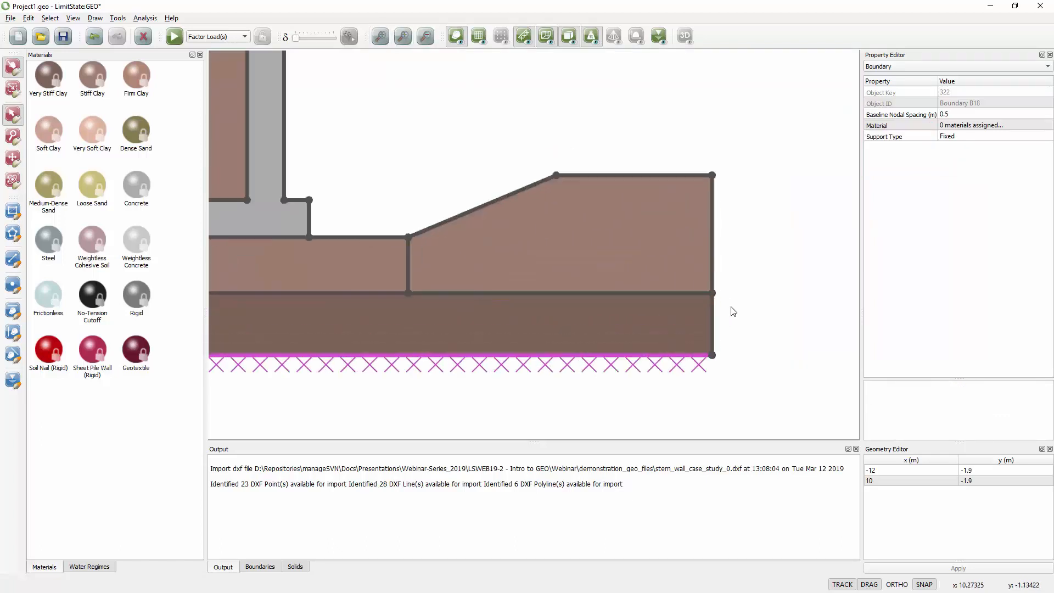
{"action": "left_click", "coordinate": [708, 320]}
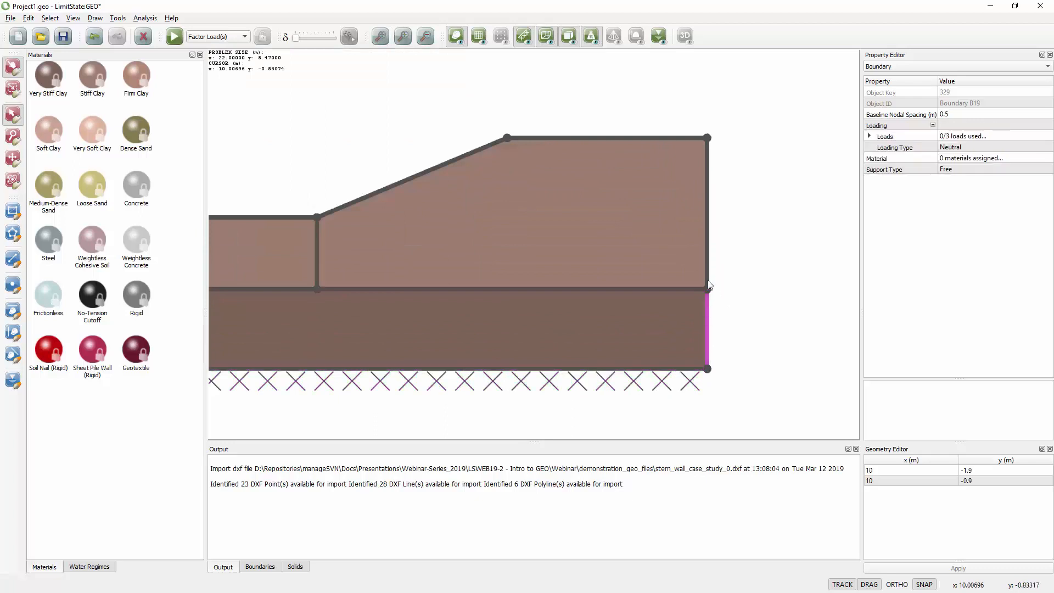
{"action": "left_click", "coordinate": [708, 263], "text": "ctrl"}
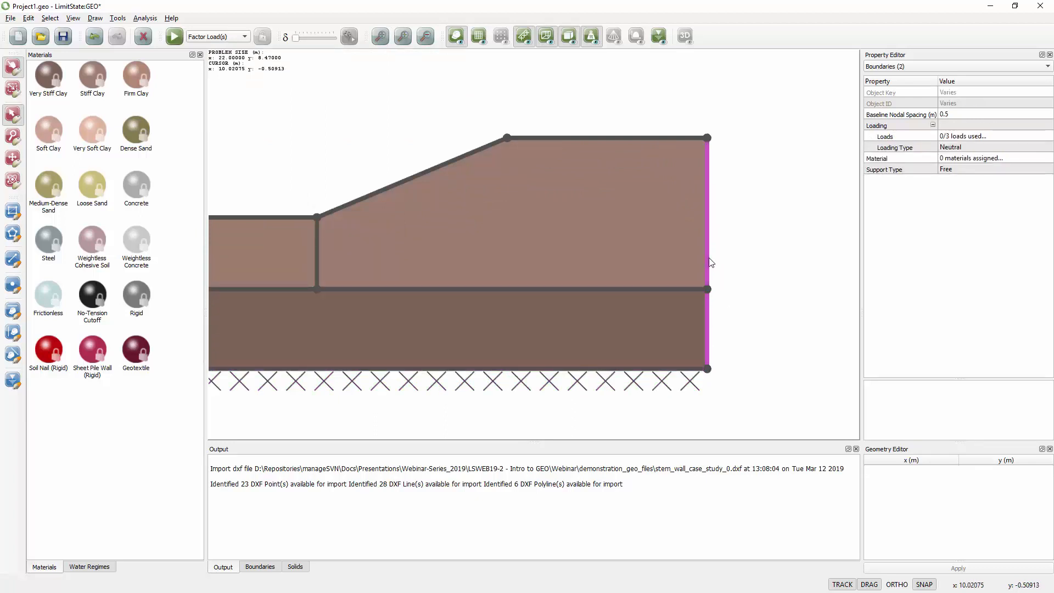
{"action": "left_click", "coordinate": [953, 170]}
{"action": "left_click", "coordinate": [953, 170]}
{"action": "left_click", "coordinate": [953, 193]}
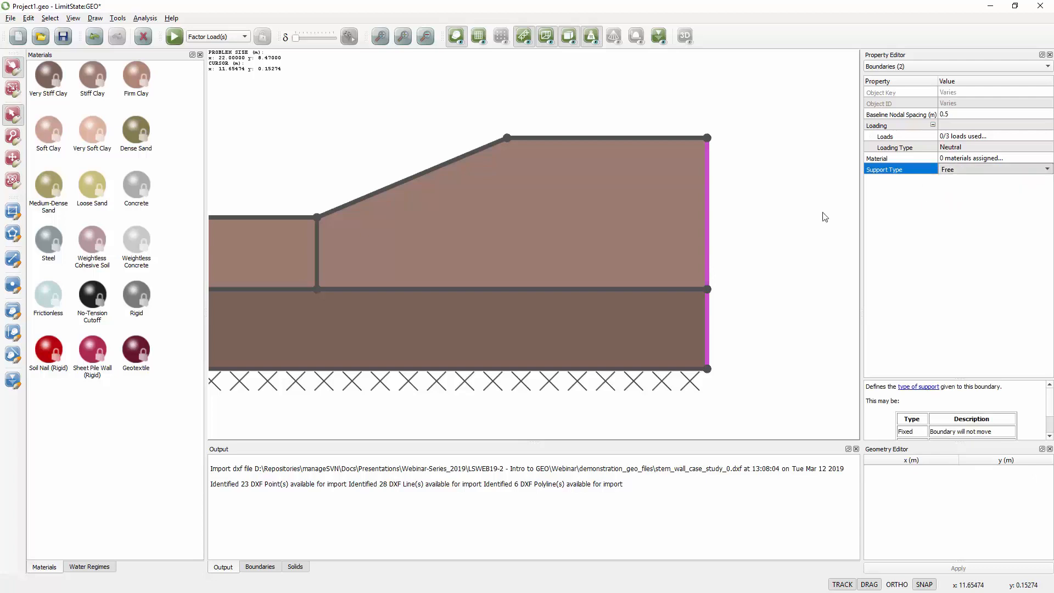
{"action": "left_click", "coordinate": [776, 228]}
Solve the retaining wall model and review the adequacy factor details for the applied load.
{"action": "left_click", "coordinate": [387, 38]}
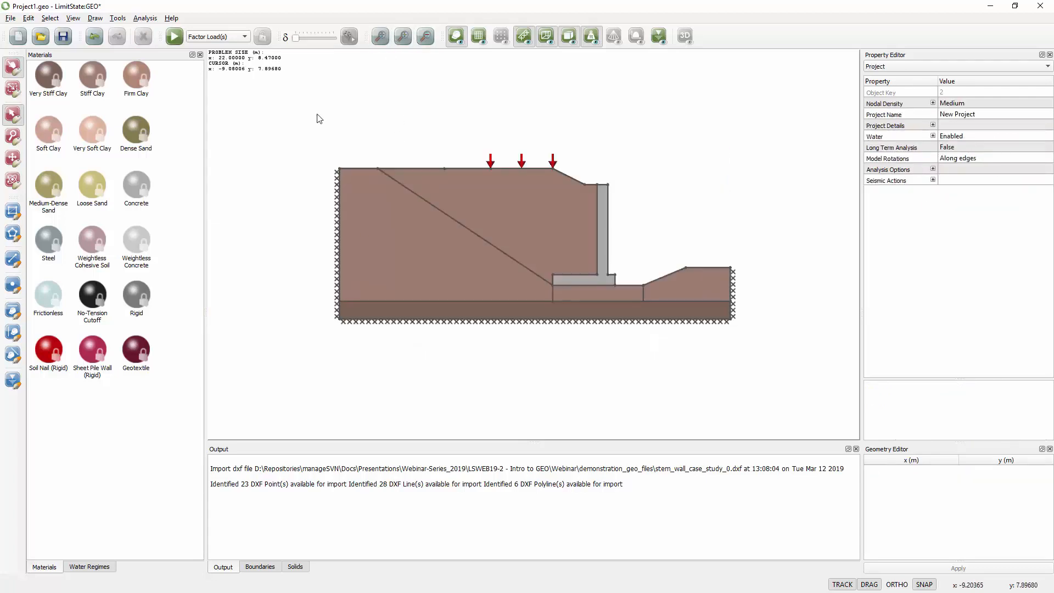
{"action": "left_click", "coordinate": [175, 37]}
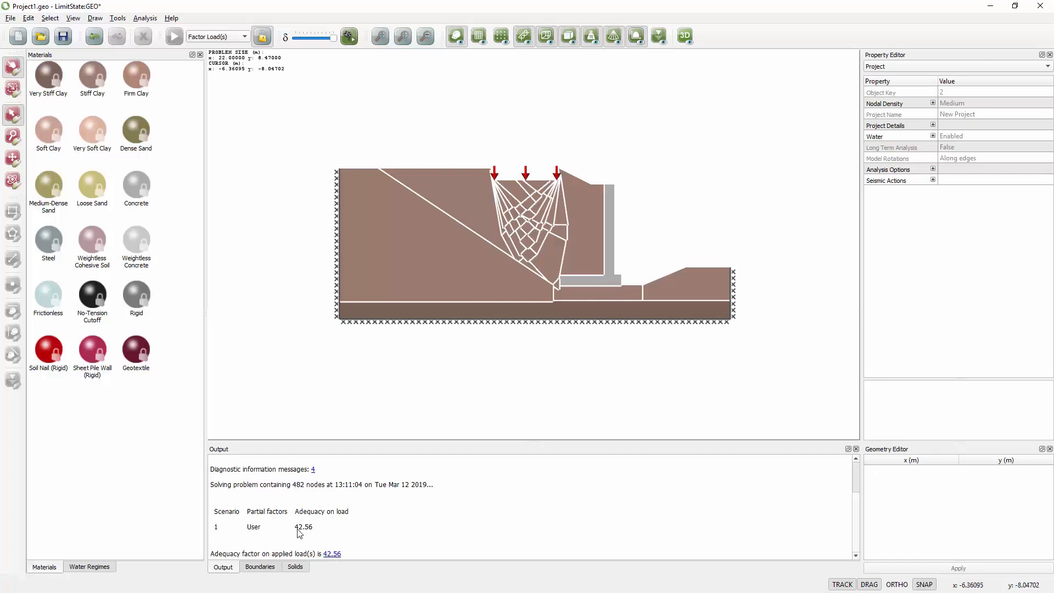
{"action": "left_click", "coordinate": [332, 554]}
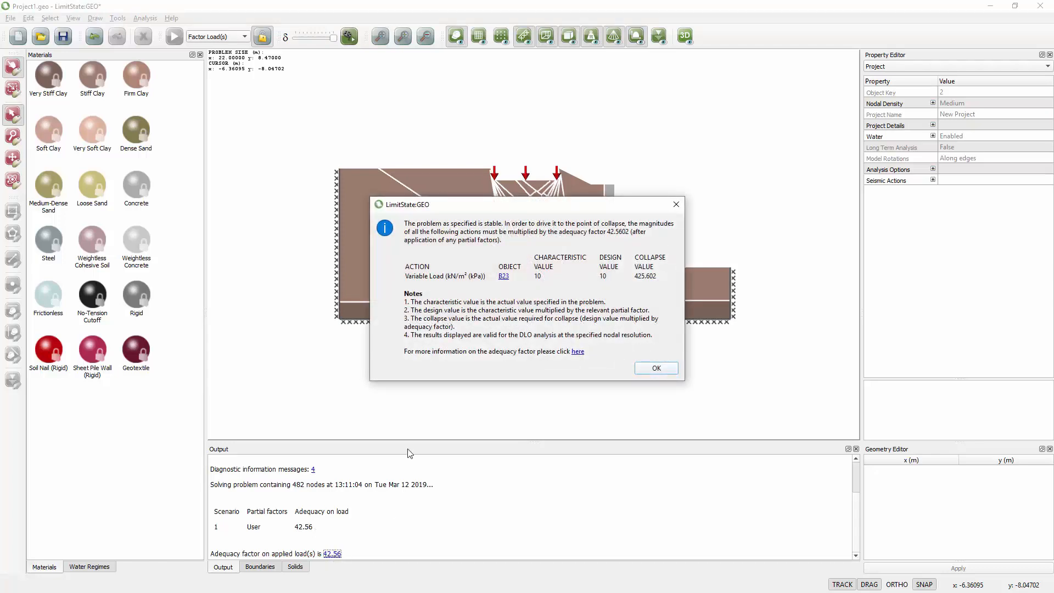
{"action": "left_click_drag", "start_coordinate": [448, 212], "coordinate": [417, 344]}
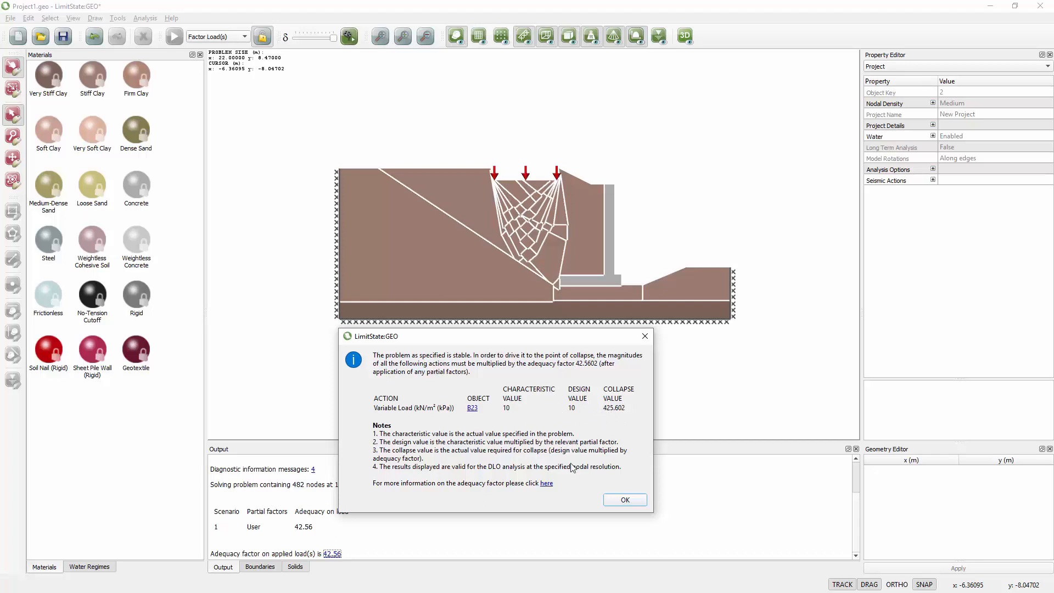
{"action": "left_click", "coordinate": [616, 501]}
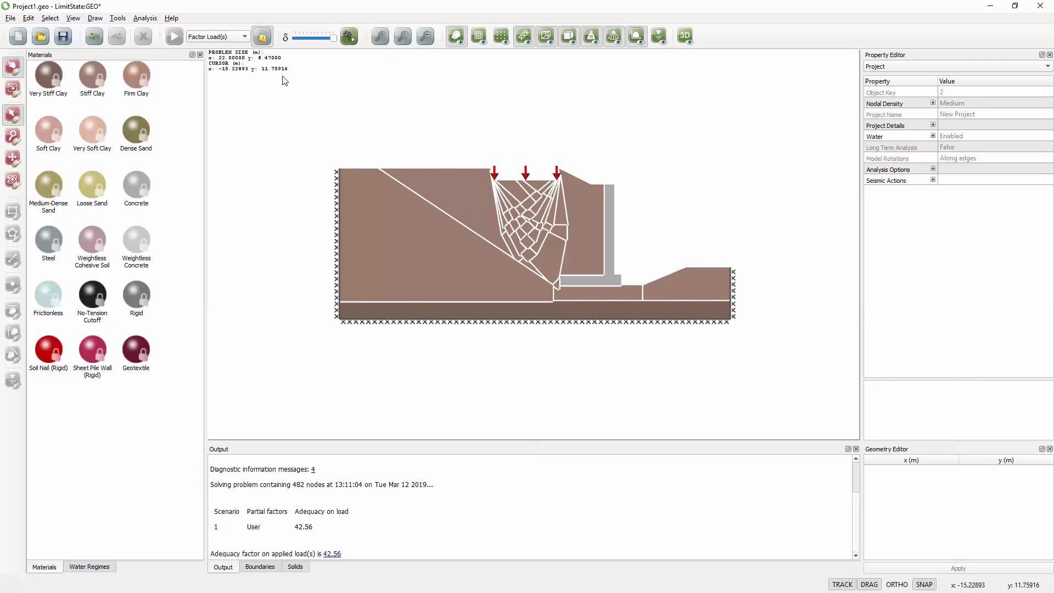
Unlock the solved model, discard it without saving and open stem_wall_case_study_1.geo.
{"action": "left_click", "coordinate": [263, 37]}
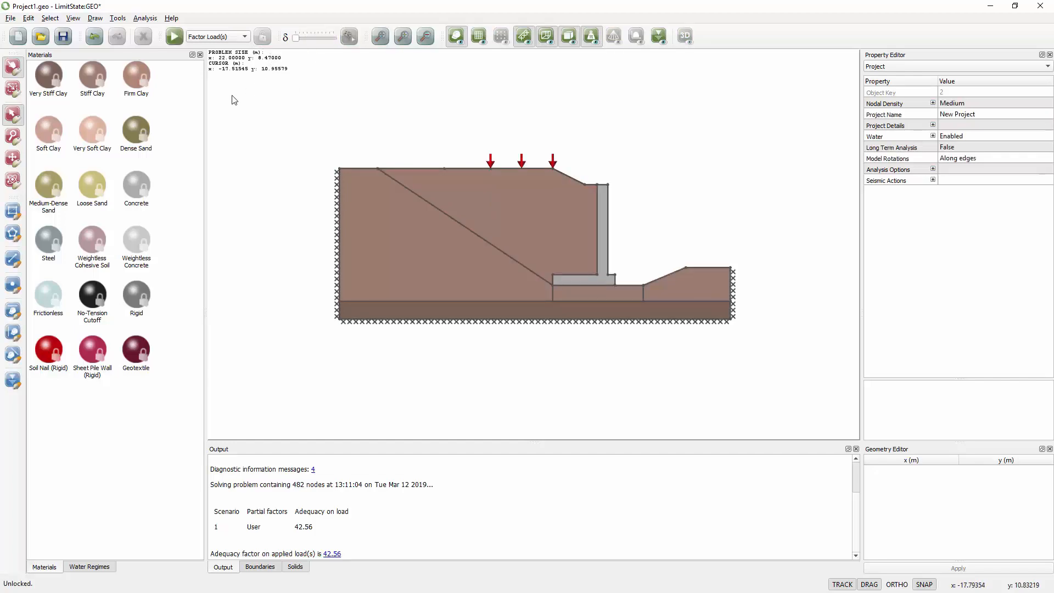
{"action": "left_click", "coordinate": [40, 36]}
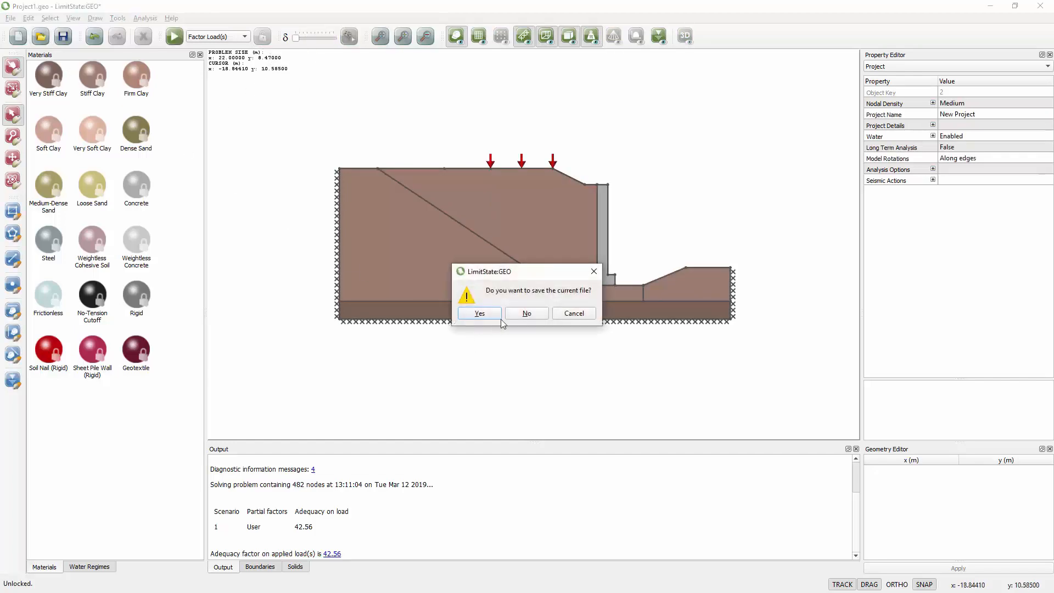
{"action": "left_click", "coordinate": [514, 318]}
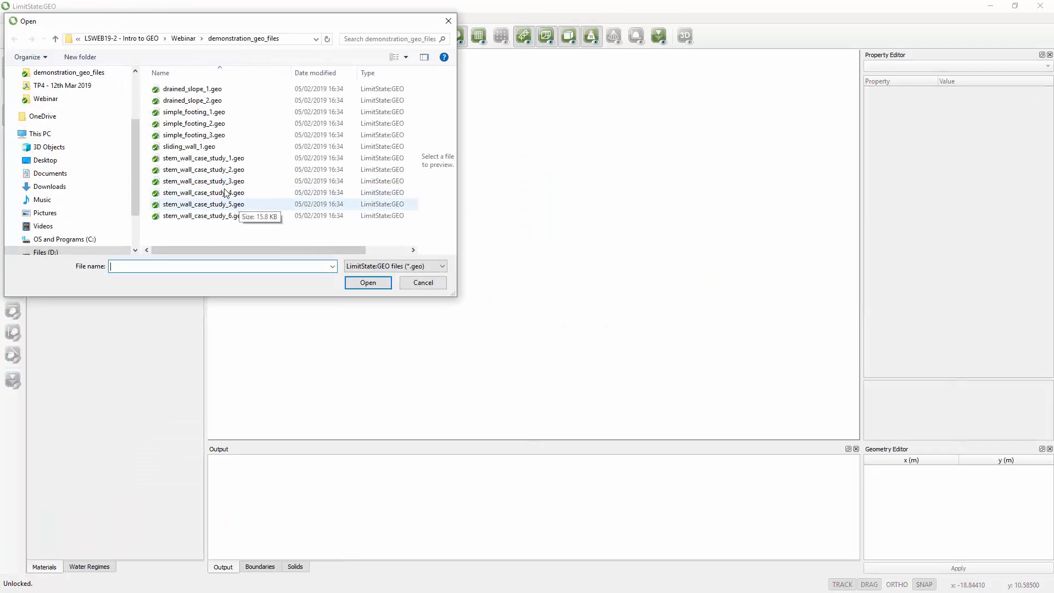
{"action": "left_click", "coordinate": [225, 158]}
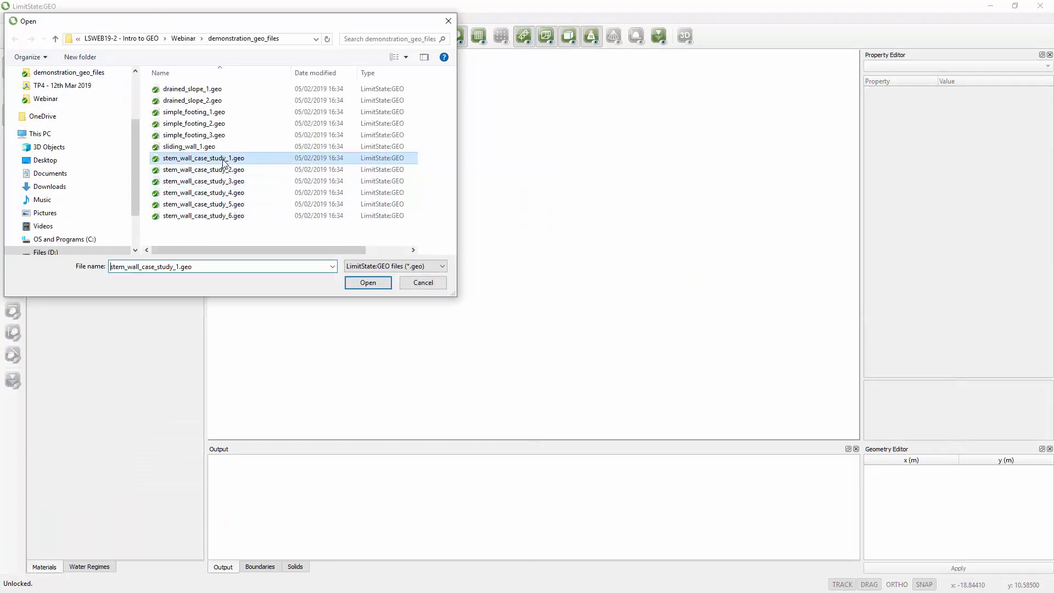
{"action": "left_click", "coordinate": [367, 282]}
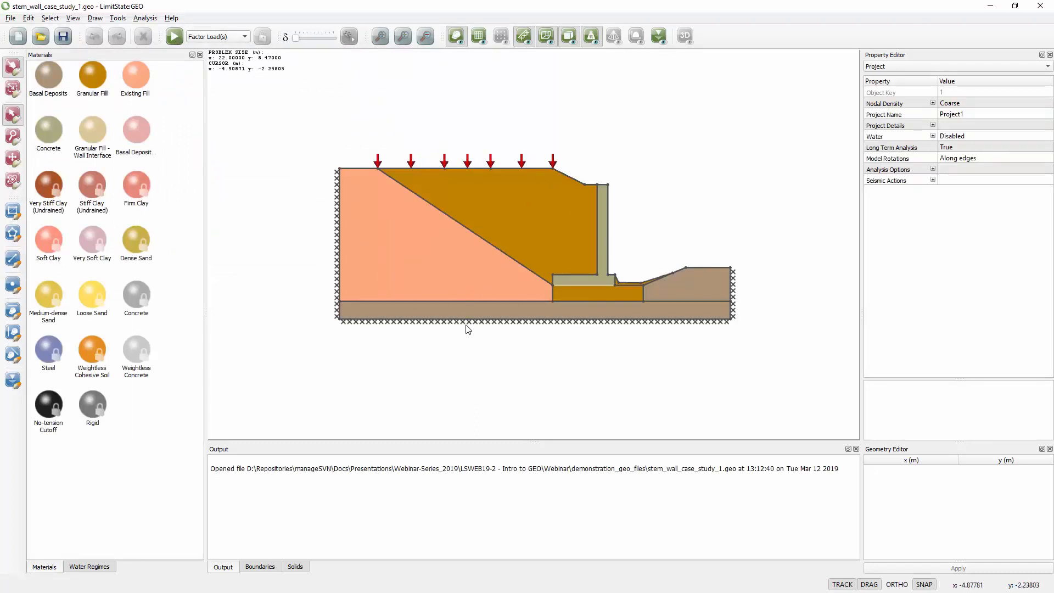
Examine the drained friction angle and unit weight properties of the Existing Fill, Granular Fill and Basal Deposits zones.
{"action": "left_click", "coordinate": [400, 253]}
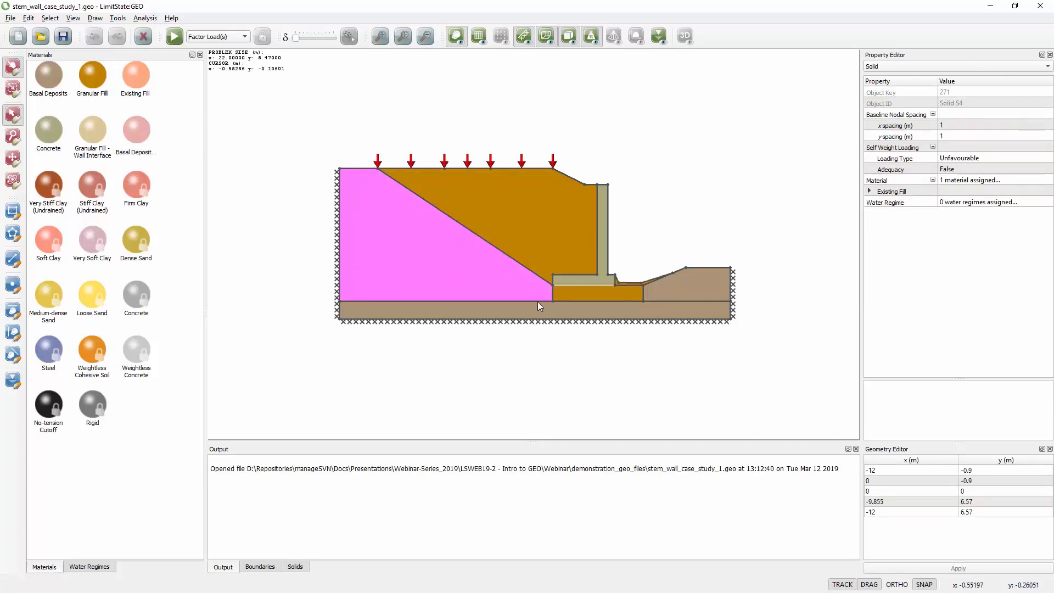
{"action": "left_click", "coordinate": [870, 192]}
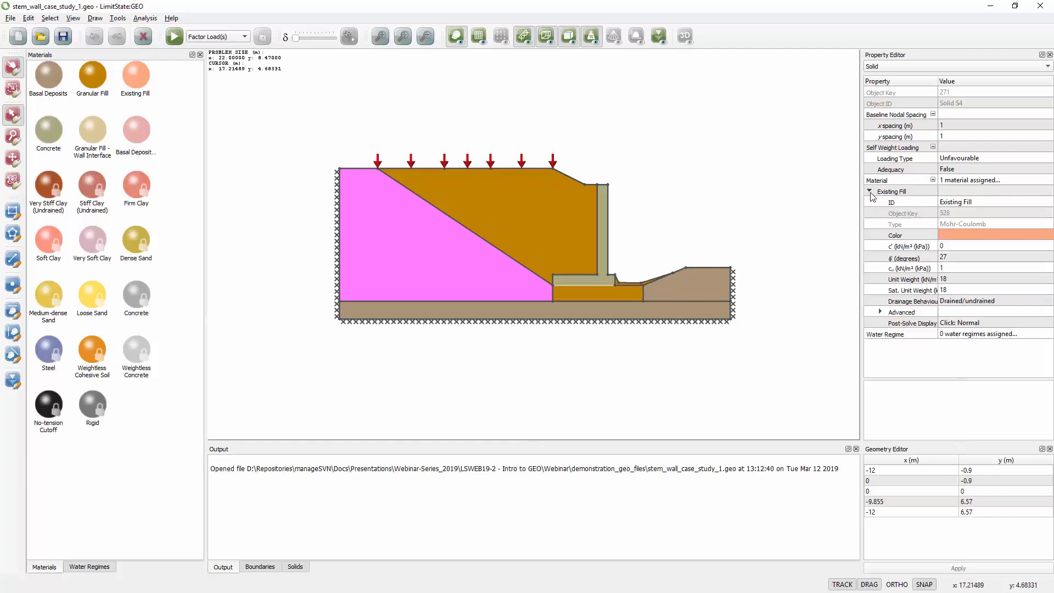
{"action": "left_click", "coordinate": [948, 259]}
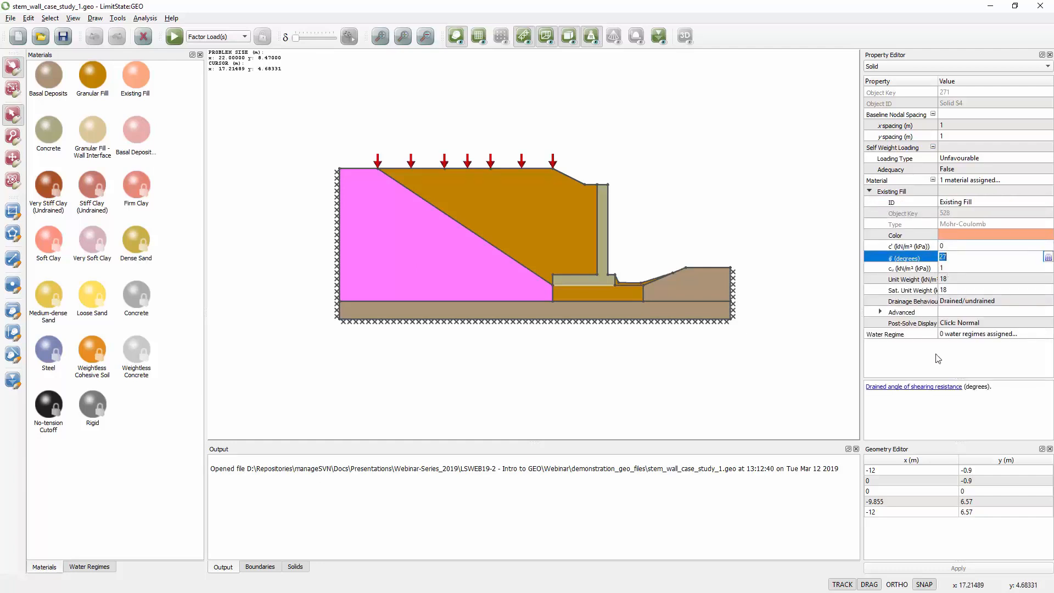
{"action": "left_click", "coordinate": [947, 292]}
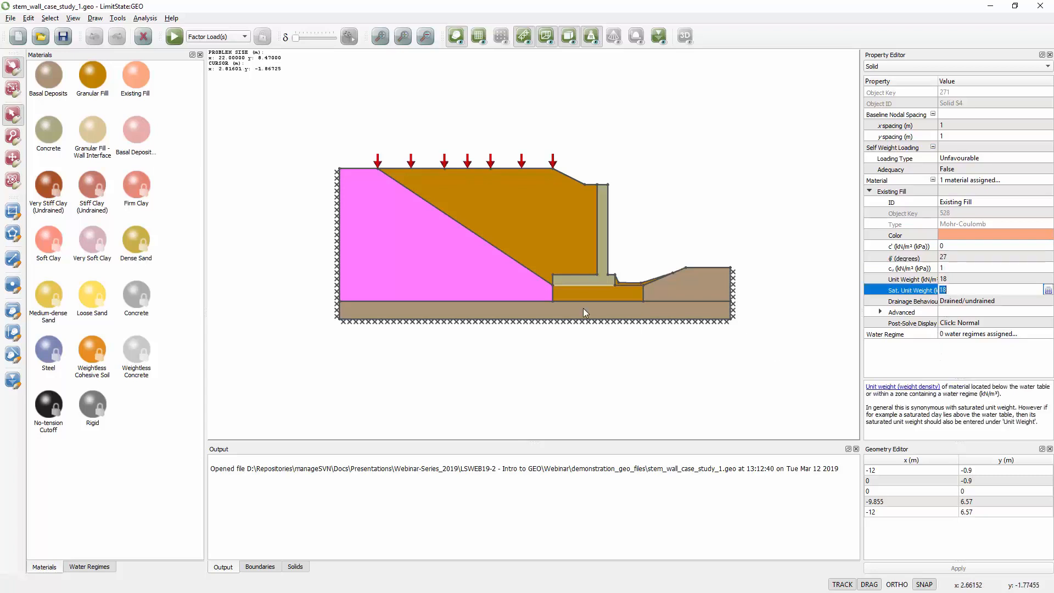
{"action": "left_click", "coordinate": [526, 212]}
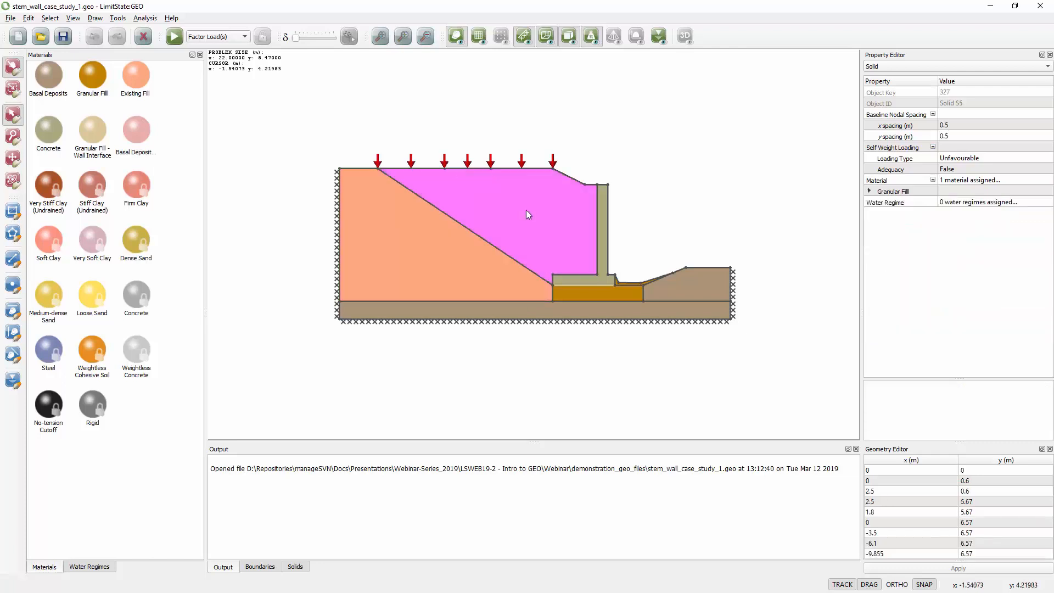
{"action": "left_click", "coordinate": [869, 191]}
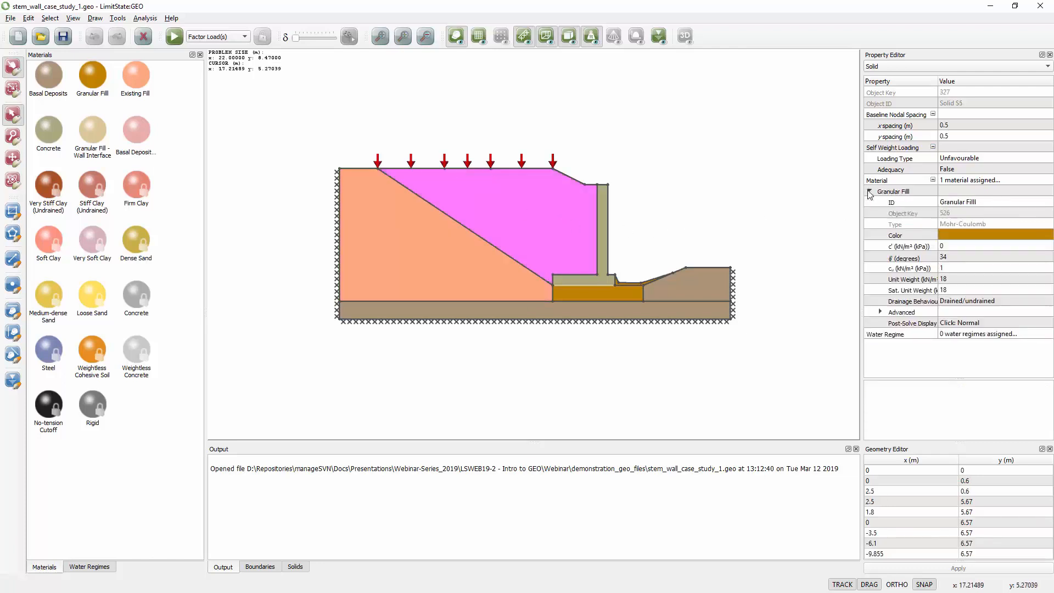
{"action": "left_click", "coordinate": [943, 259]}
{"action": "left_click", "coordinate": [720, 198]}
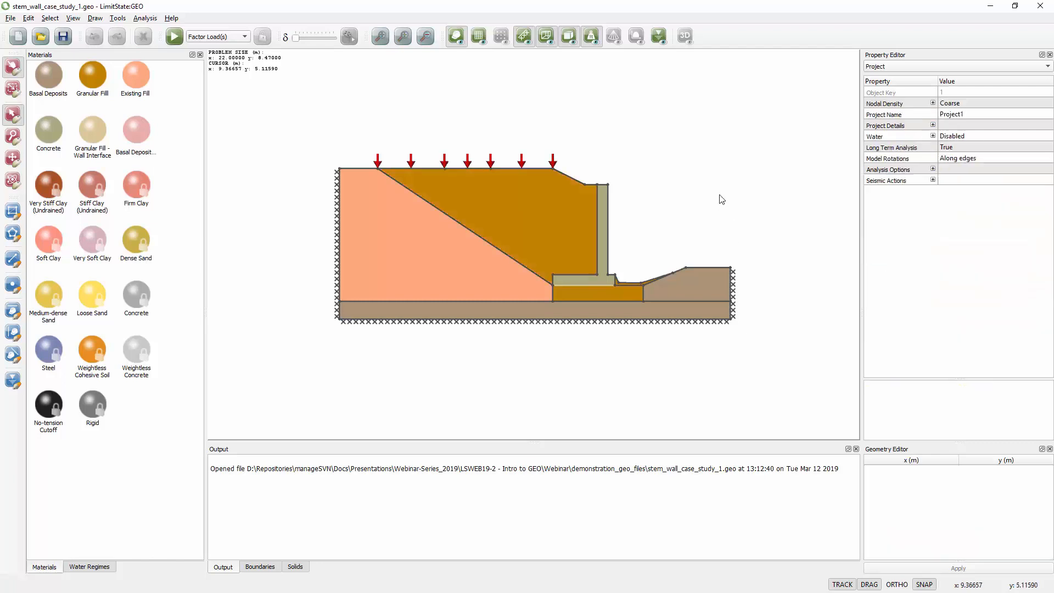
{"action": "left_click", "coordinate": [500, 311]}
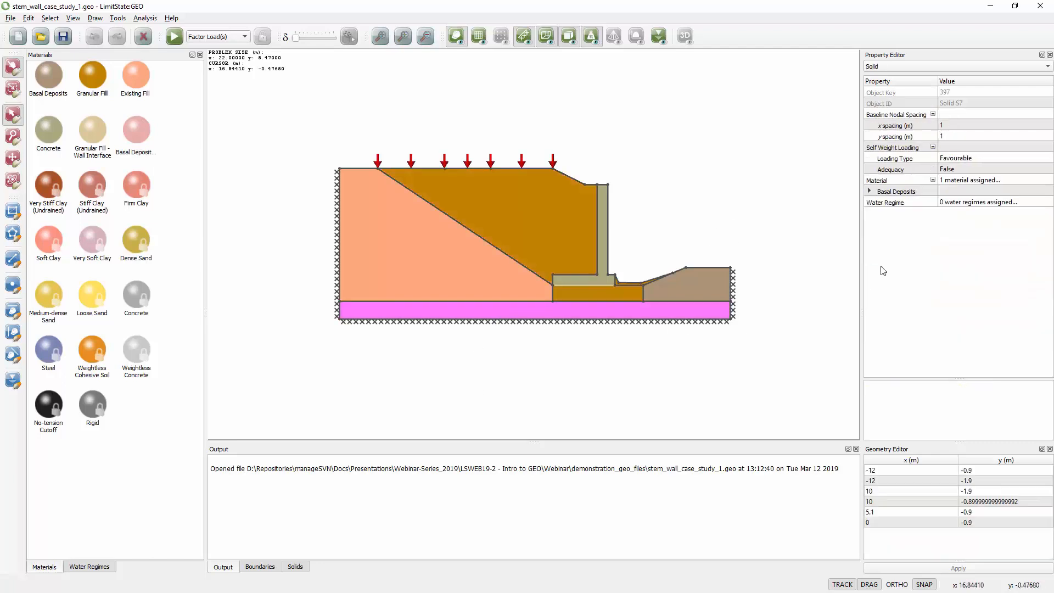
{"action": "left_click", "coordinate": [870, 192]}
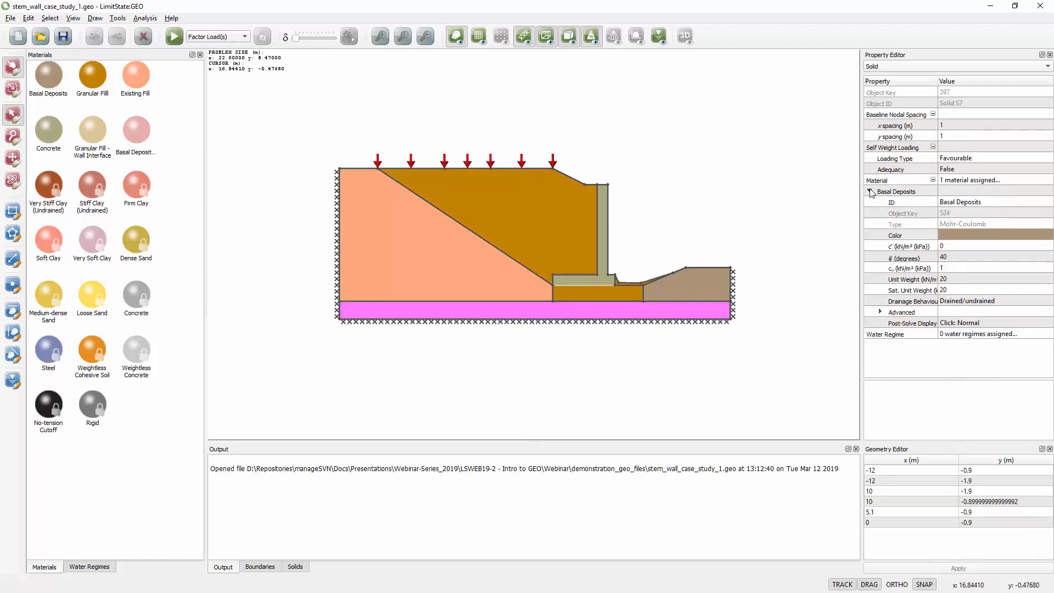
{"action": "left_click", "coordinate": [949, 258]}
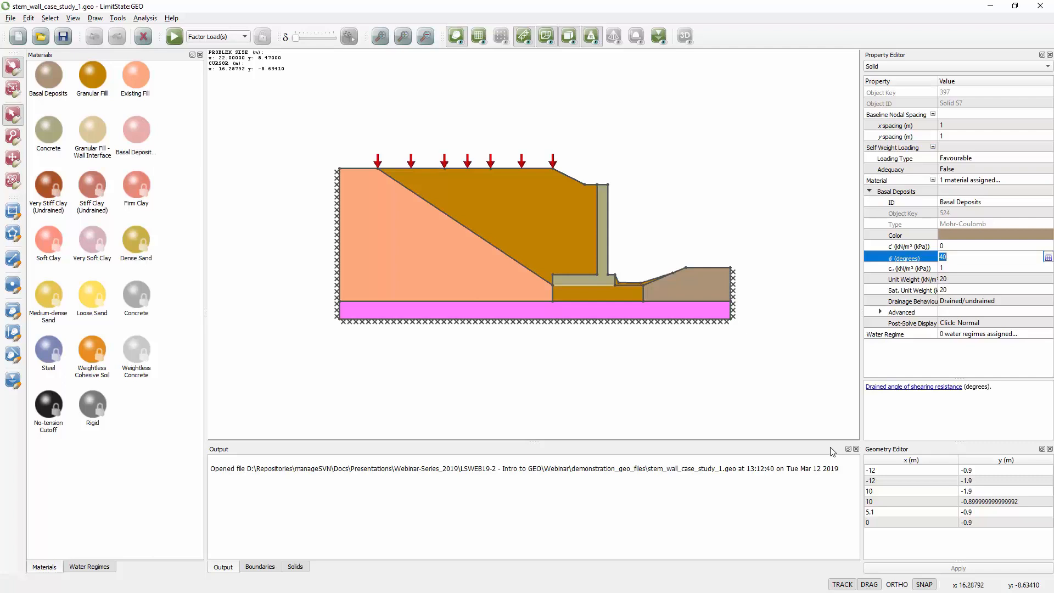
{"action": "left_click", "coordinate": [557, 370]}
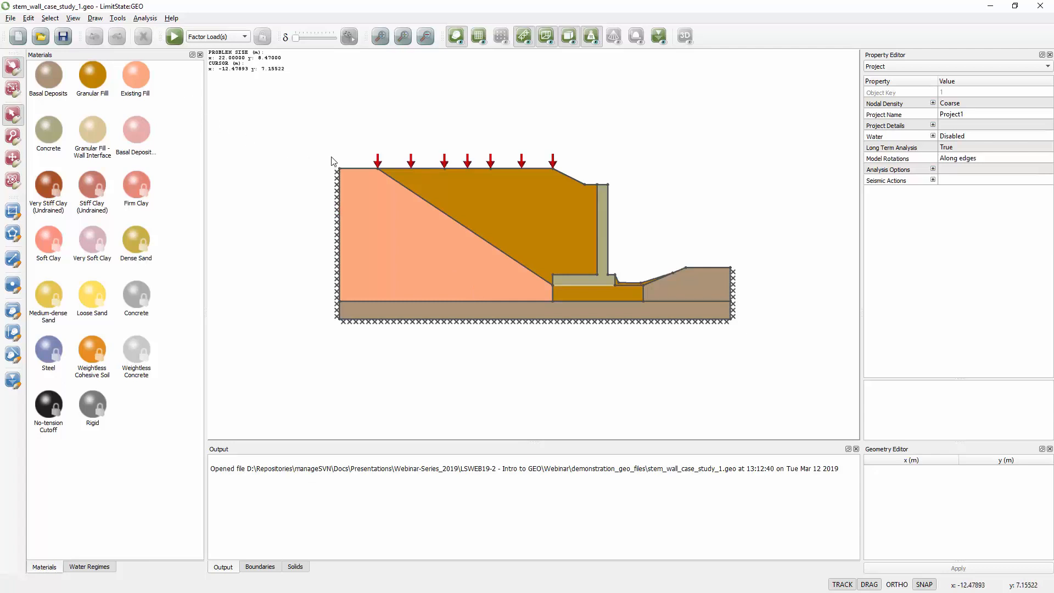
Review the scenario's partial factors for unfavourable loads, favourable loads and materials, and its long term analysis option.
{"action": "left_click", "coordinate": [147, 20]}
{"action": "left_click", "coordinate": [165, 35]}
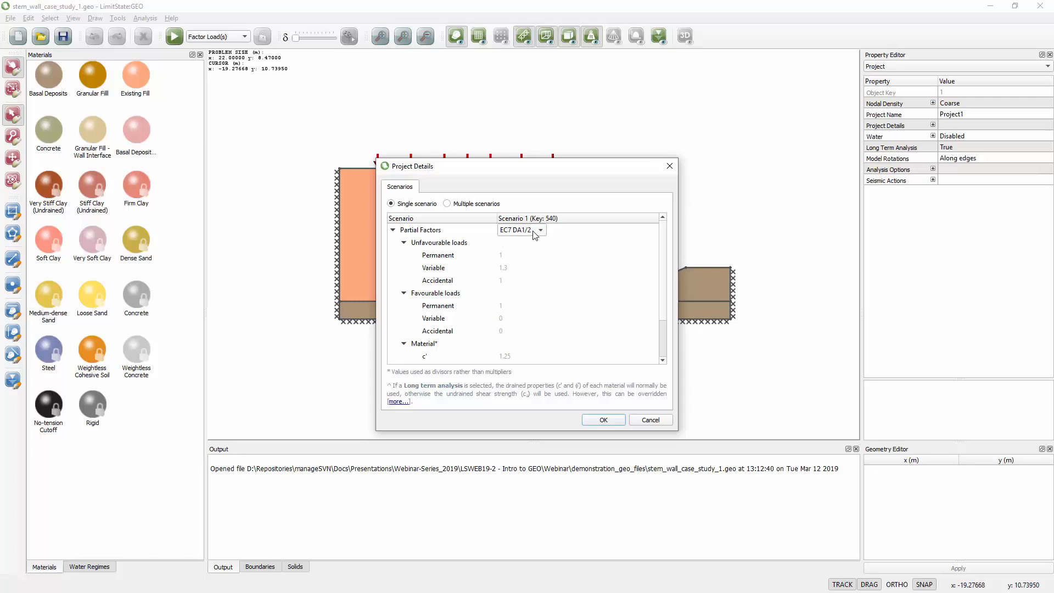
{"action": "scroll", "coordinate": [507, 270], "scroll_direction": "down", "scroll_amount": 2}
{"action": "scroll", "coordinate": [507, 270], "scroll_direction": "up", "scroll_amount": 2}
{"action": "scroll", "coordinate": [459, 334], "scroll_direction": "down", "scroll_amount": 1}
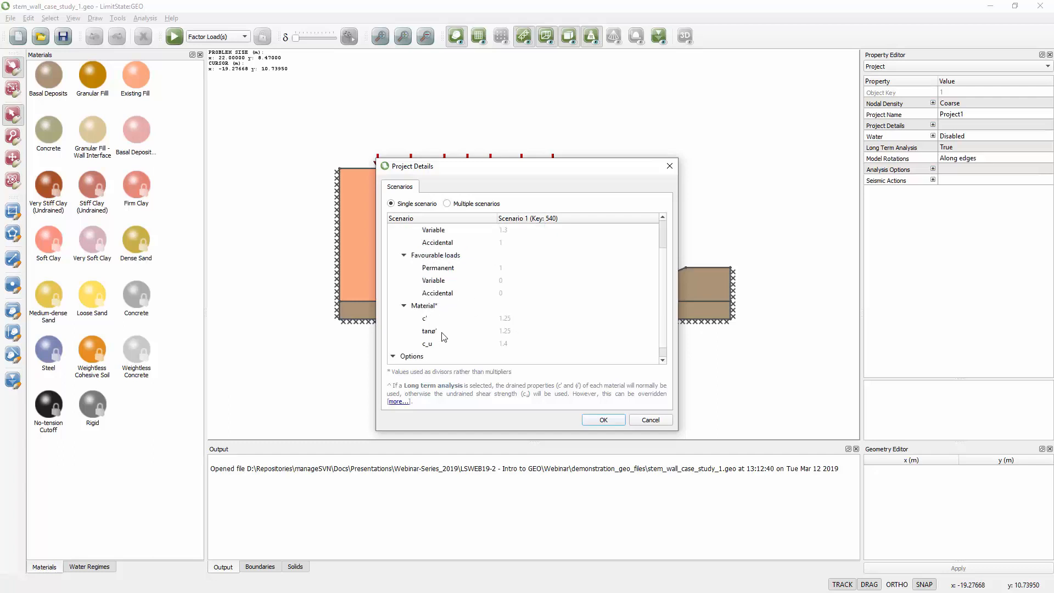
{"action": "scroll", "coordinate": [431, 319], "scroll_direction": "down", "scroll_amount": 1}
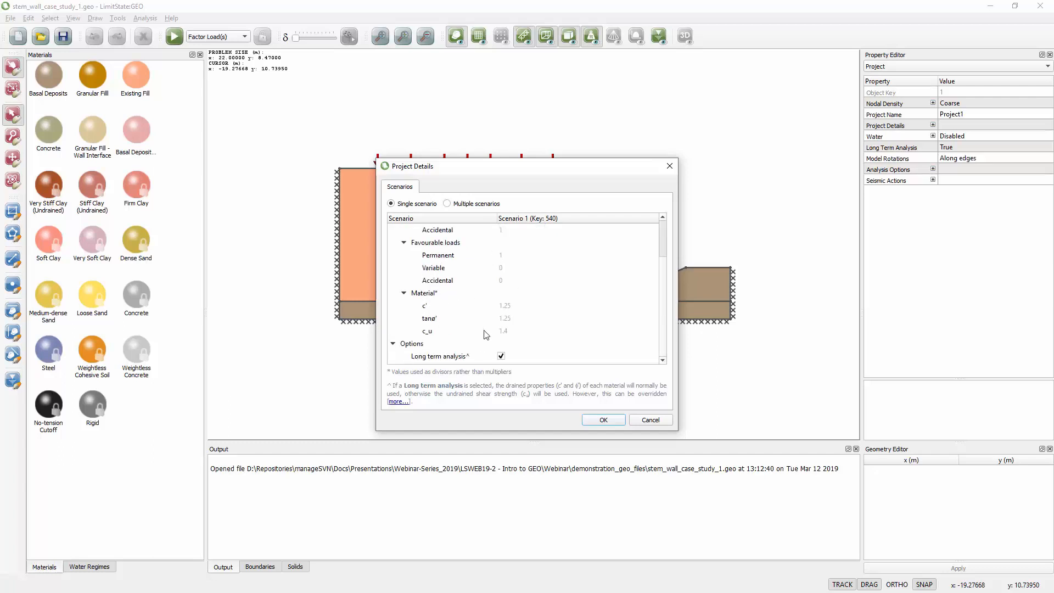
{"action": "scroll", "coordinate": [505, 329], "scroll_direction": "up", "scroll_amount": 2}
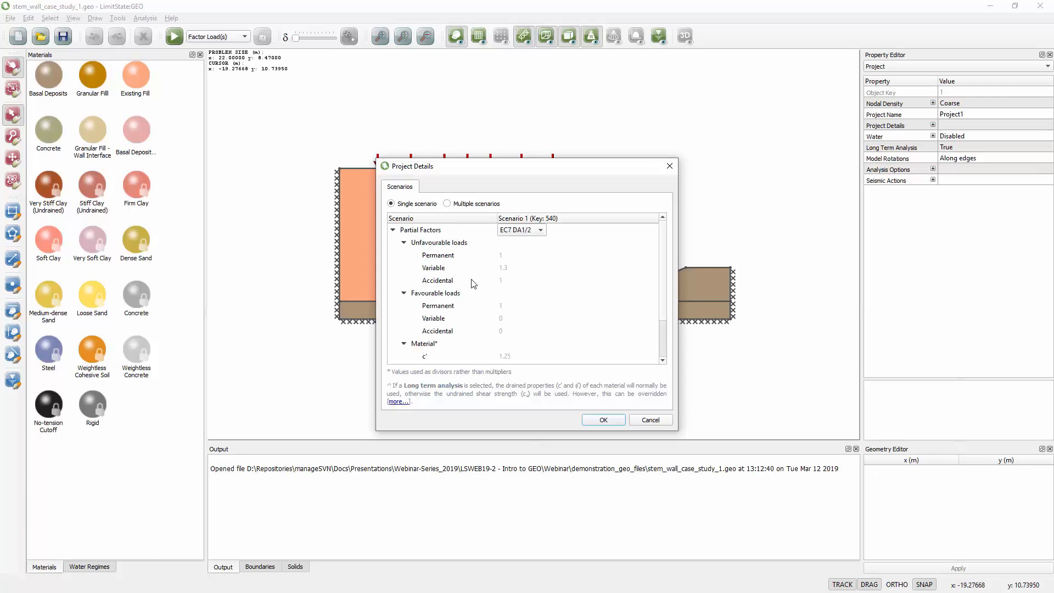
{"action": "left_click", "coordinate": [601, 421]}
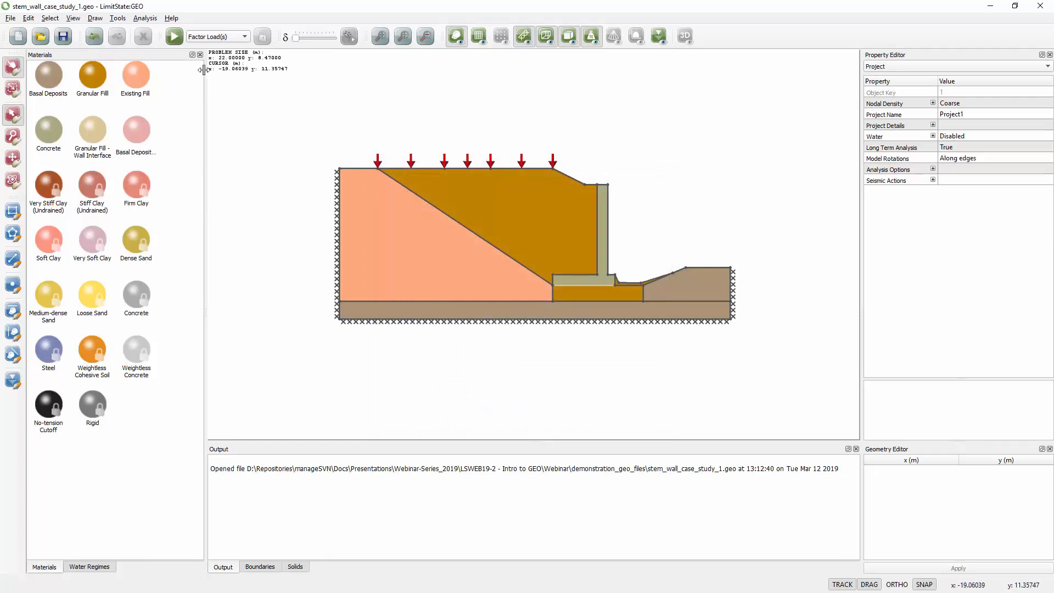
Solve the case study model and open the adequacy factor details for its applied loads.
{"action": "left_click", "coordinate": [174, 36]}
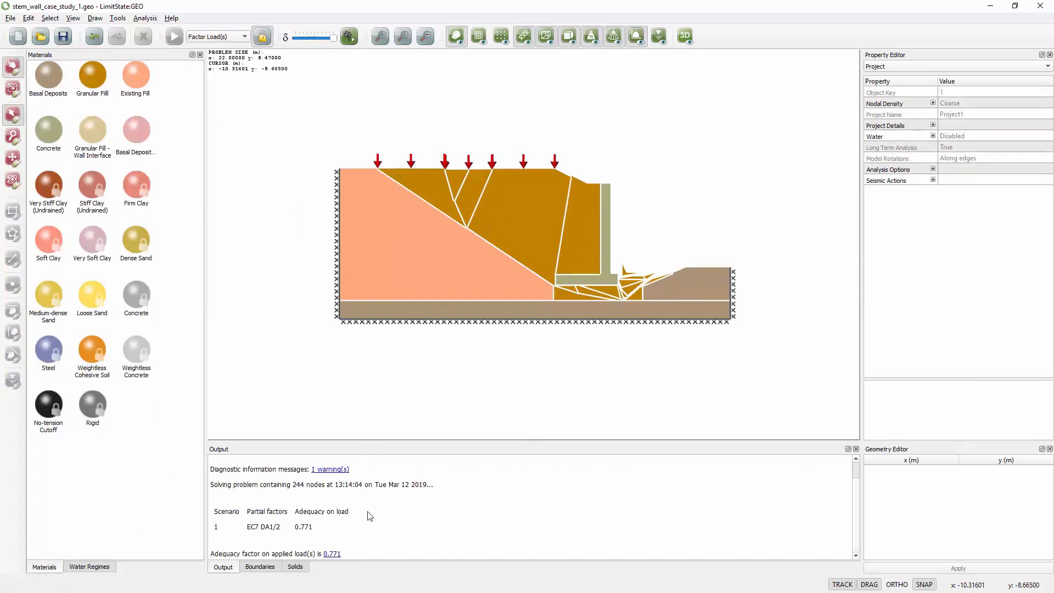
{"action": "left_click", "coordinate": [334, 554]}
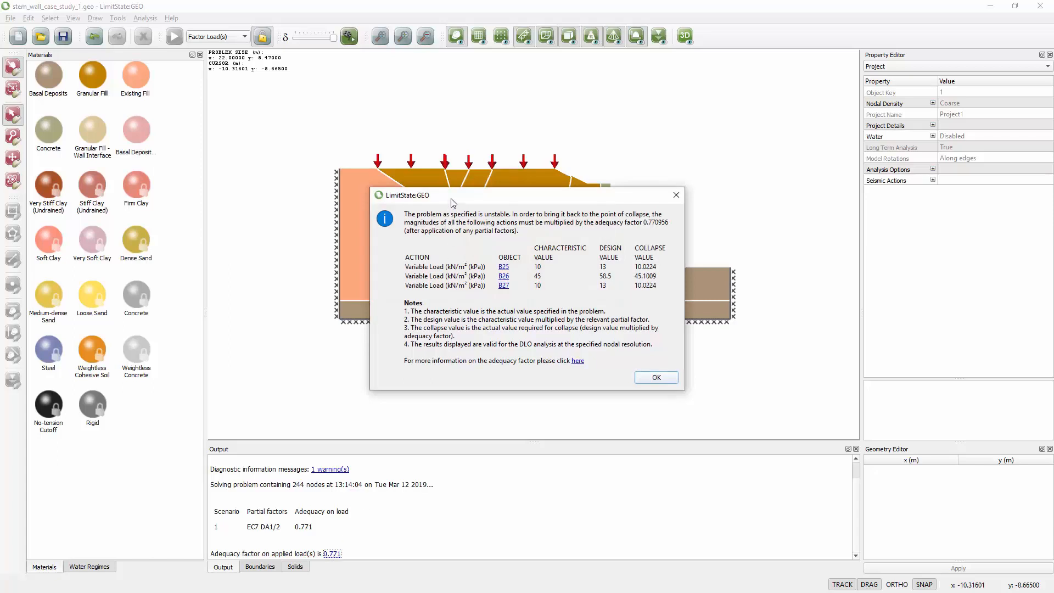
{"action": "left_click_drag", "start_coordinate": [453, 203], "coordinate": [421, 337]}
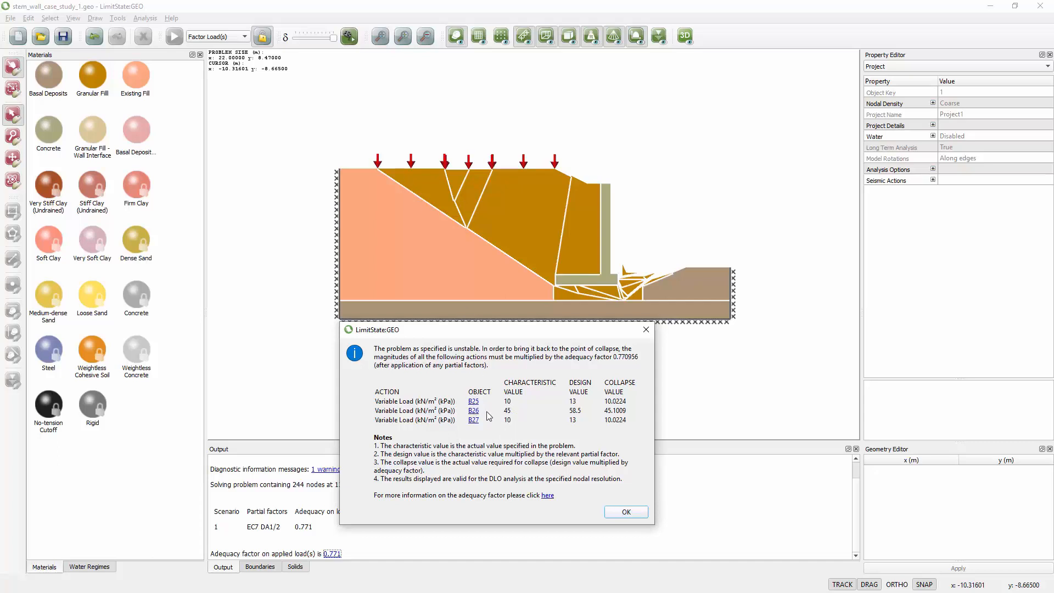
Locate the variable load boundaries B25, B26 and B27 in the model from the adequacy factor details, and close the details.
{"action": "left_click", "coordinate": [473, 402]}
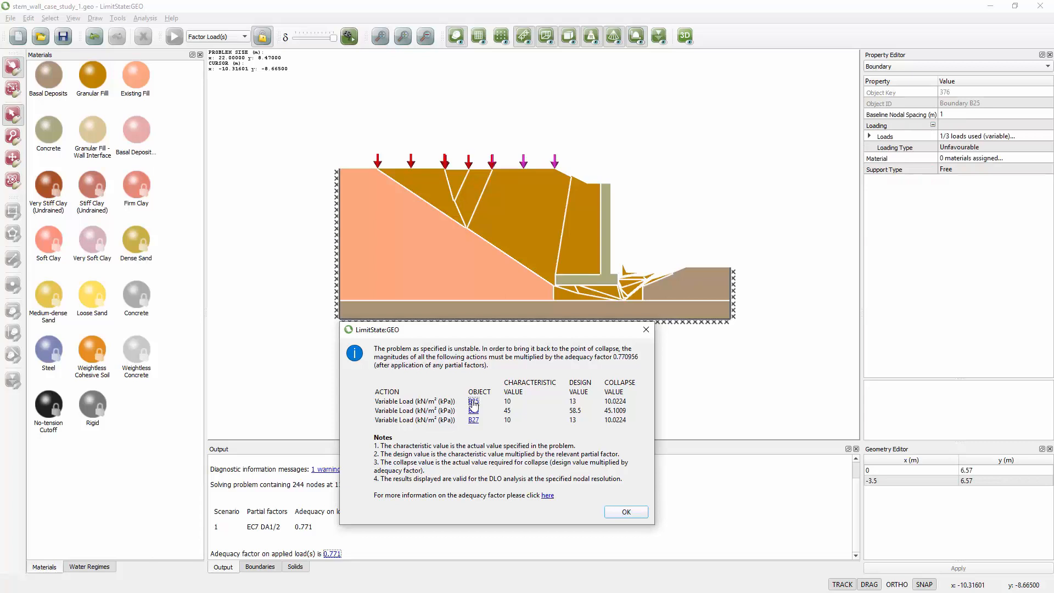
{"action": "left_click", "coordinate": [474, 411]}
{"action": "left_click", "coordinate": [473, 420]}
{"action": "left_click", "coordinate": [473, 411]}
{"action": "left_click", "coordinate": [473, 402]}
{"action": "left_click", "coordinate": [617, 512]}
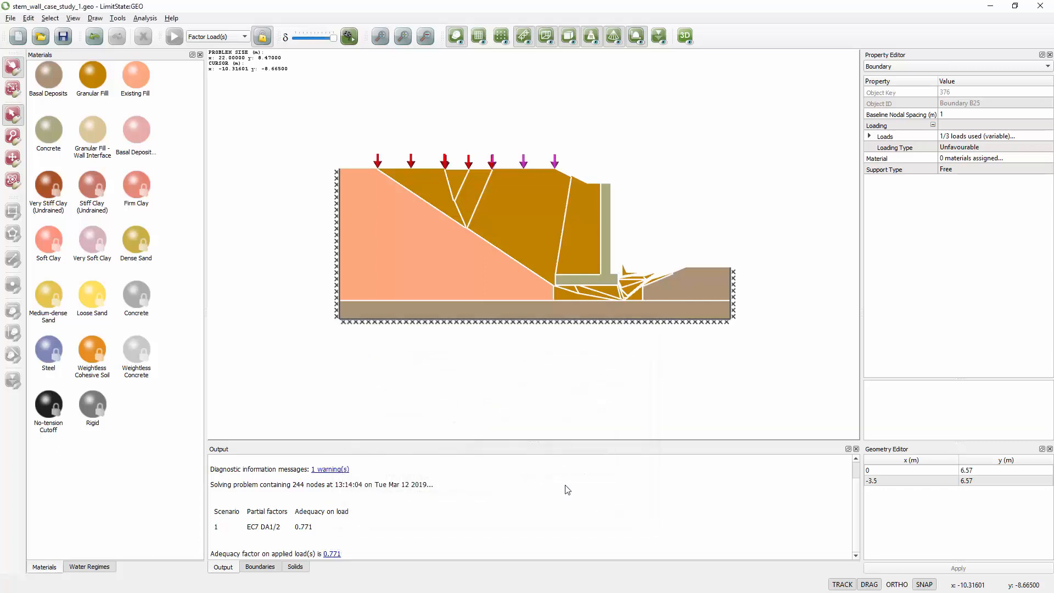
Unlock and solve the model again, reset the displacement magnification to zero and animate the failure mechanism.
{"action": "left_click", "coordinate": [263, 39]}
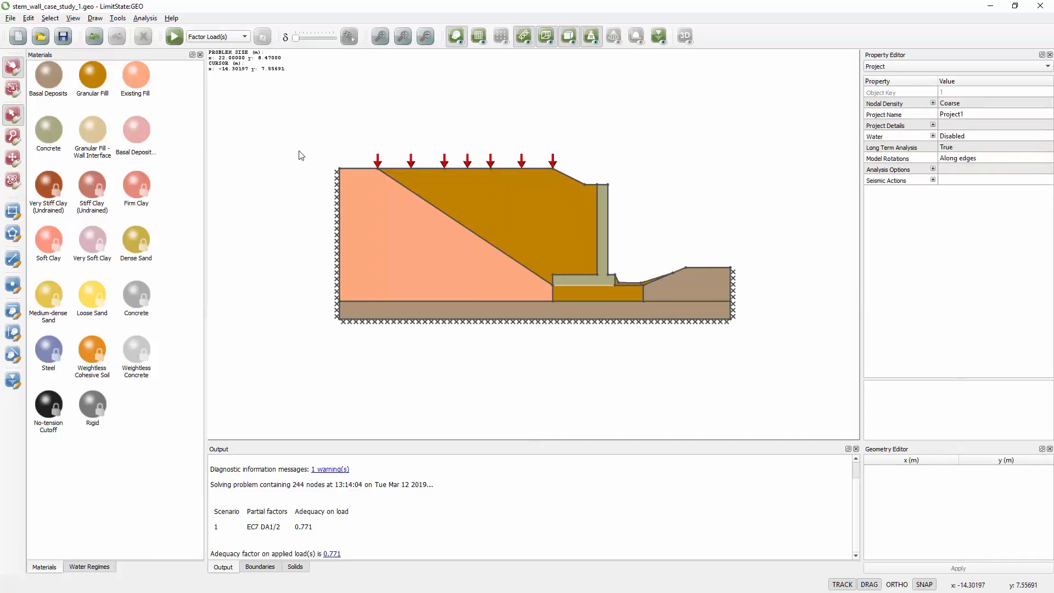
{"action": "left_click", "coordinate": [174, 36]}
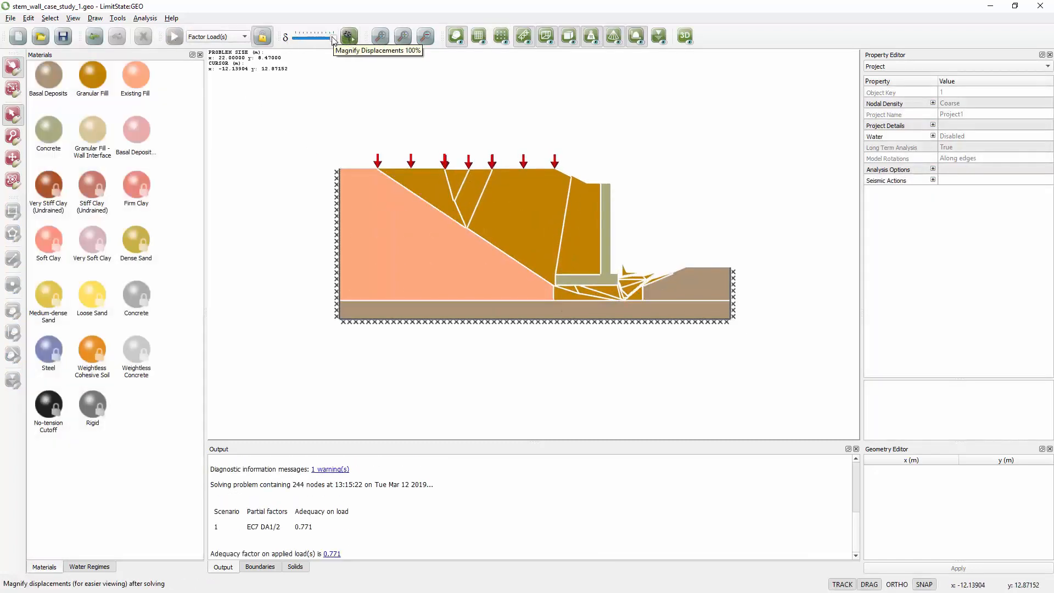
{"action": "left_click_drag", "start_coordinate": [336, 40], "coordinate": [295, 44]}
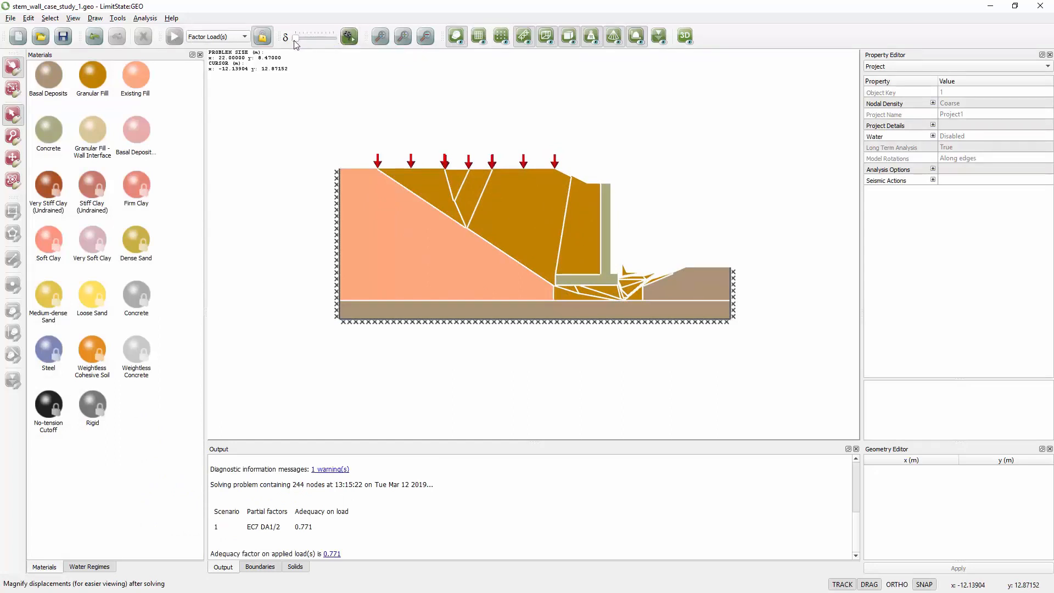
{"action": "left_click", "coordinate": [346, 38]}
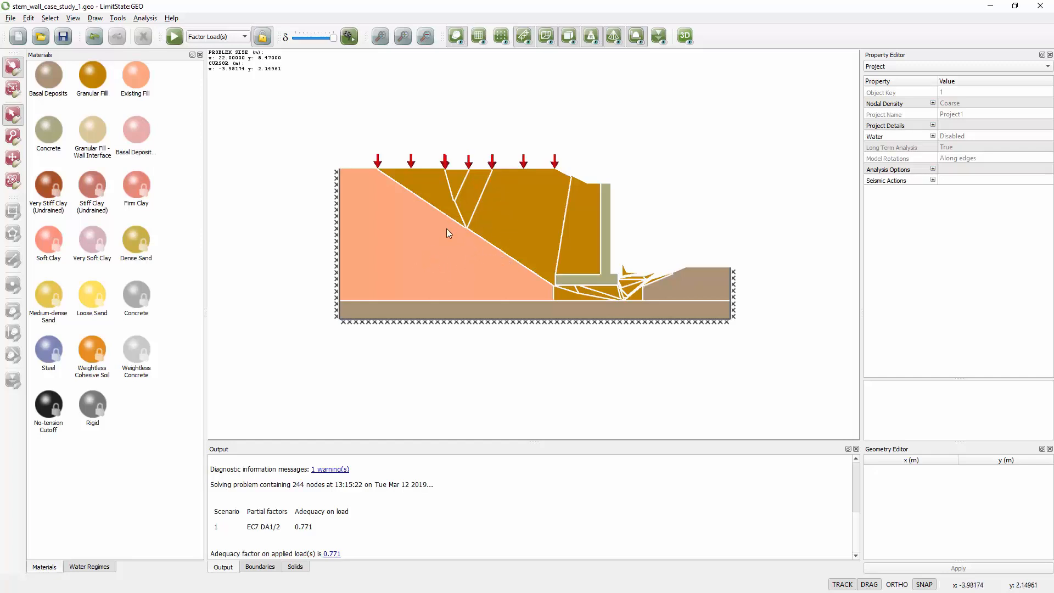
Insert a vertex on the sloping Existing Fill/Granular Fill boundary, move it to about x -8.19, y 1.95 m, and solve the reshaped model.
{"action": "left_click", "coordinate": [261, 36]}
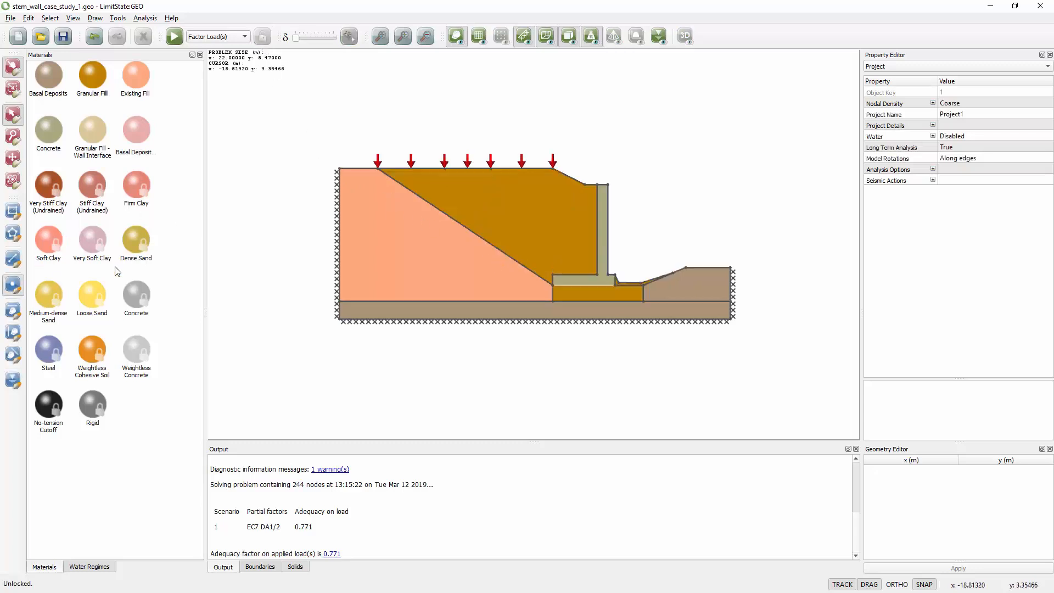
{"action": "left_click", "coordinate": [12, 284]}
{"action": "left_click", "coordinate": [450, 218]}
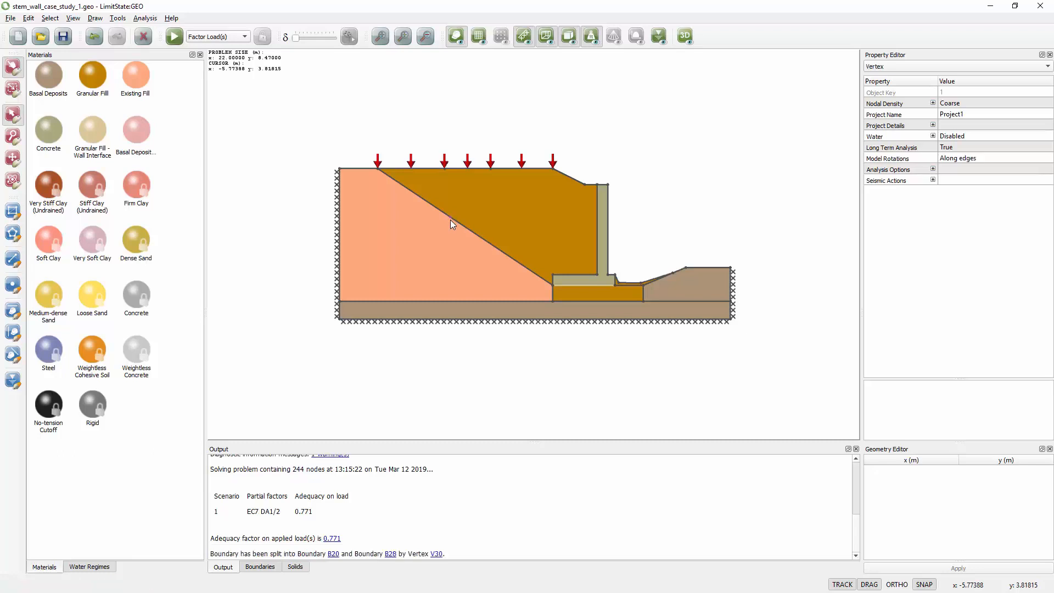
{"action": "left_click", "coordinate": [450, 218]}
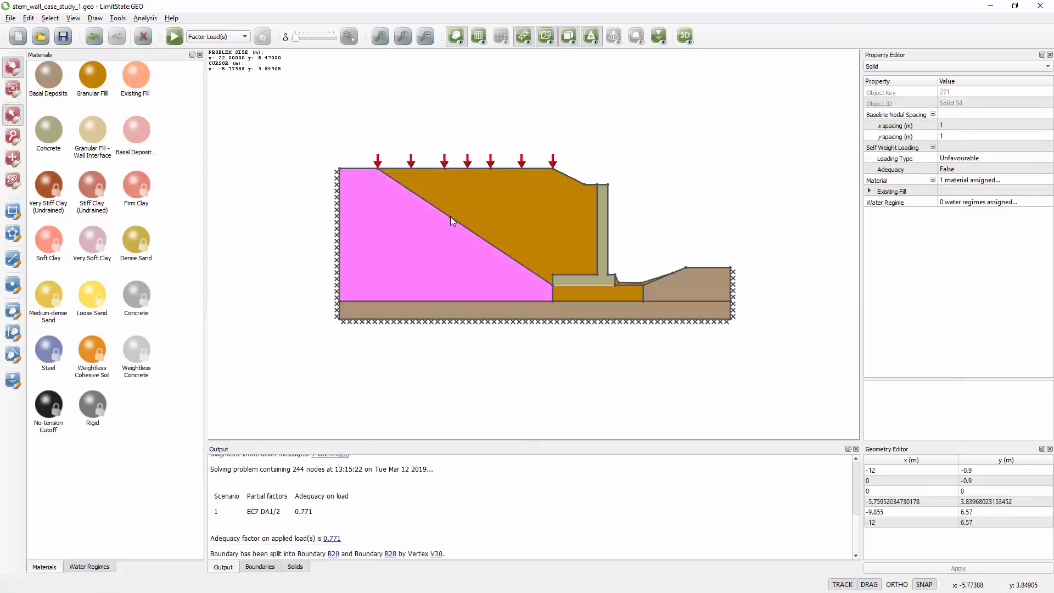
{"action": "left_click", "coordinate": [450, 216]}
{"action": "scroll", "coordinate": [452, 219], "scroll_direction": "up", "scroll_amount": 2}
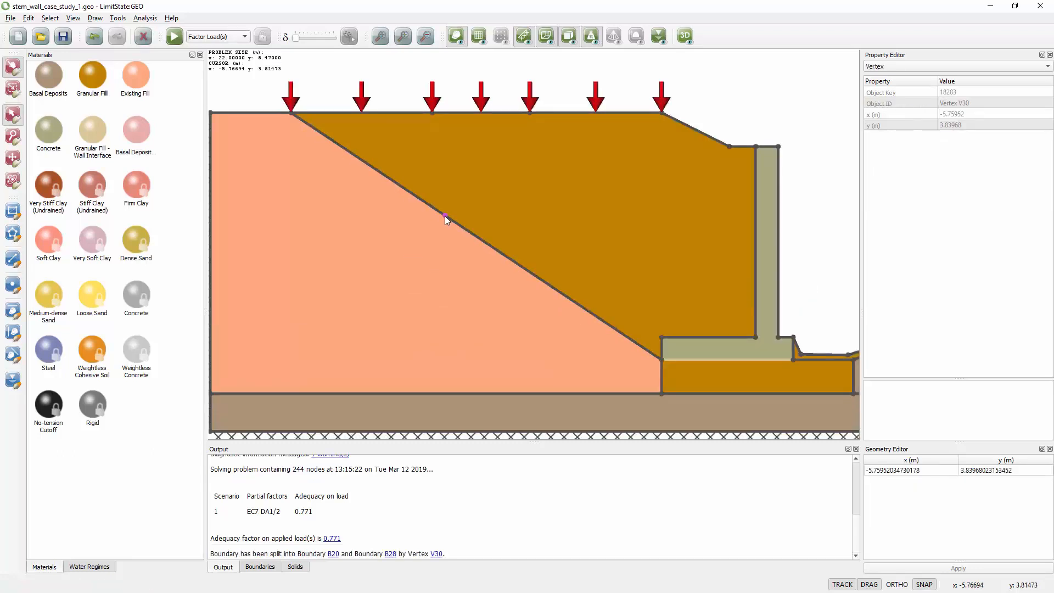
{"action": "left_click_drag", "start_coordinate": [444, 215], "coordinate": [354, 286]}
{"action": "left_click", "coordinate": [380, 36]}
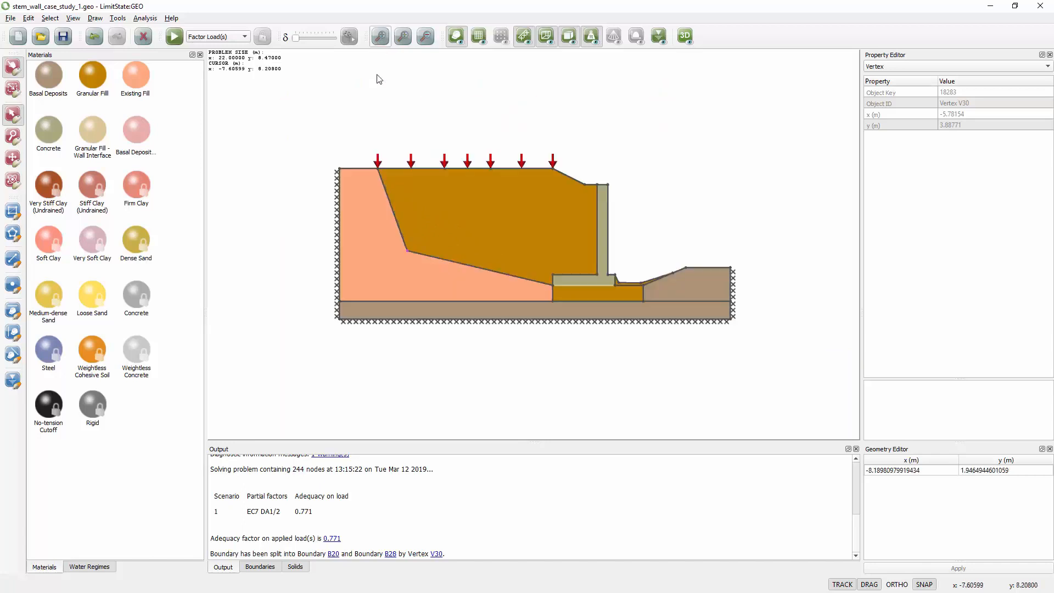
{"action": "left_click", "coordinate": [174, 36]}
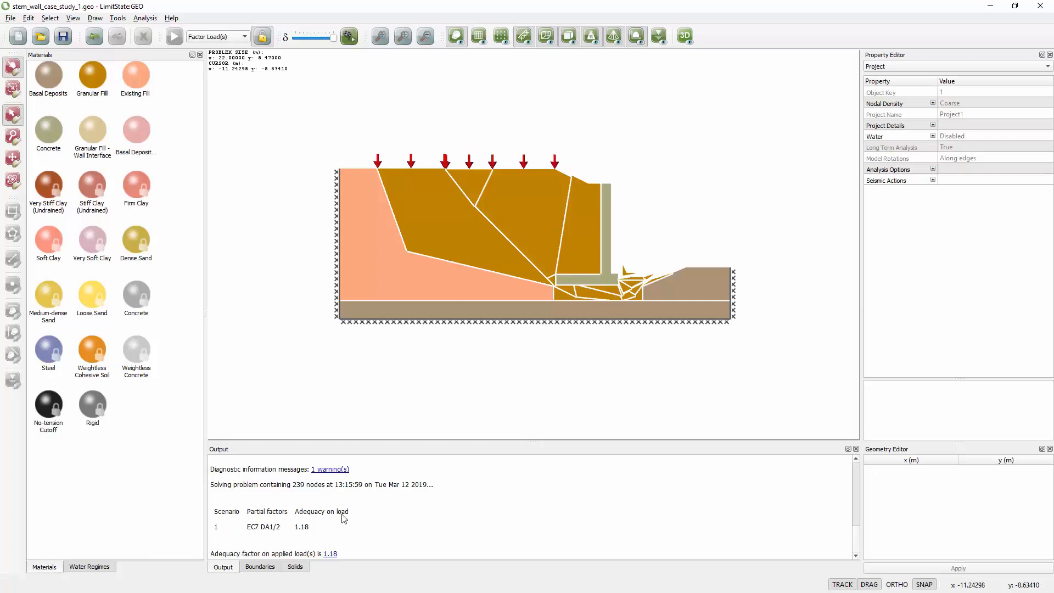
Unlock the model, undo the move and insertion of the backfill boundary vertex, and solve the original geometry again.
{"action": "left_click", "coordinate": [264, 36]}
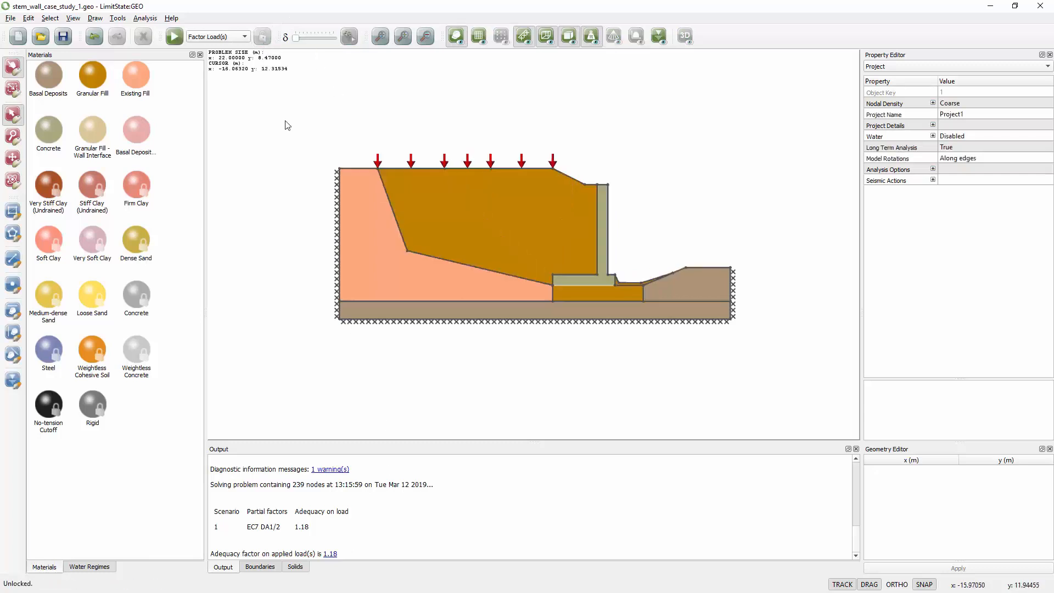
{"action": "left_click", "coordinate": [95, 37]}
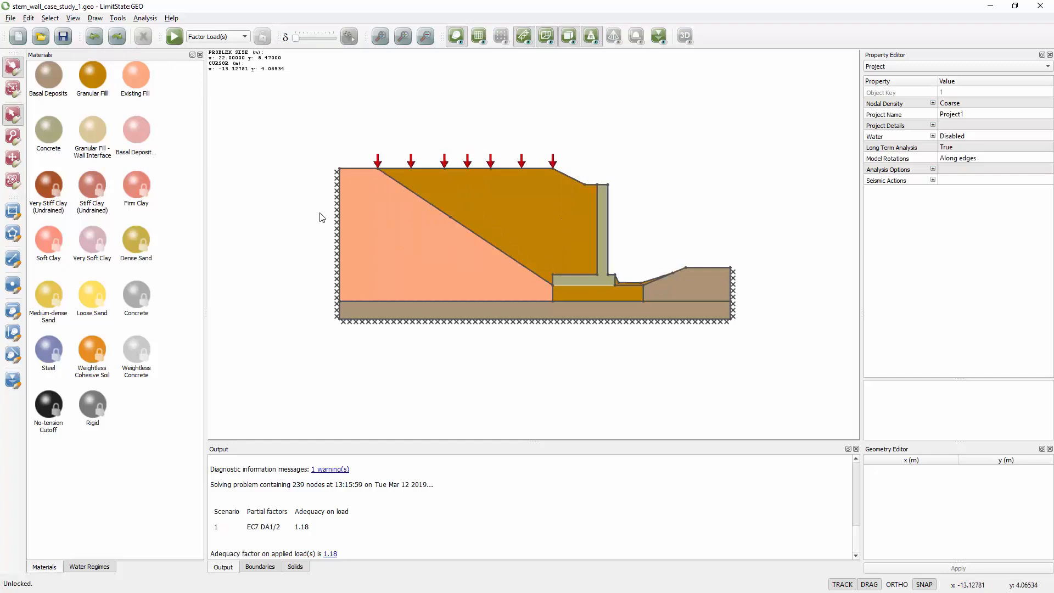
{"action": "left_click", "coordinate": [94, 42]}
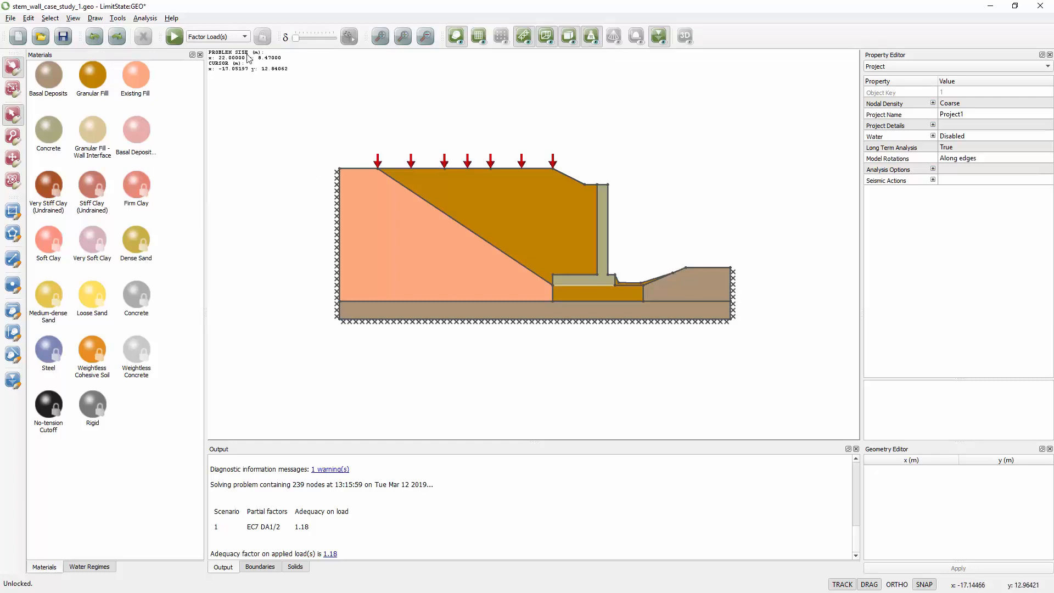
{"action": "left_click", "coordinate": [174, 36]}
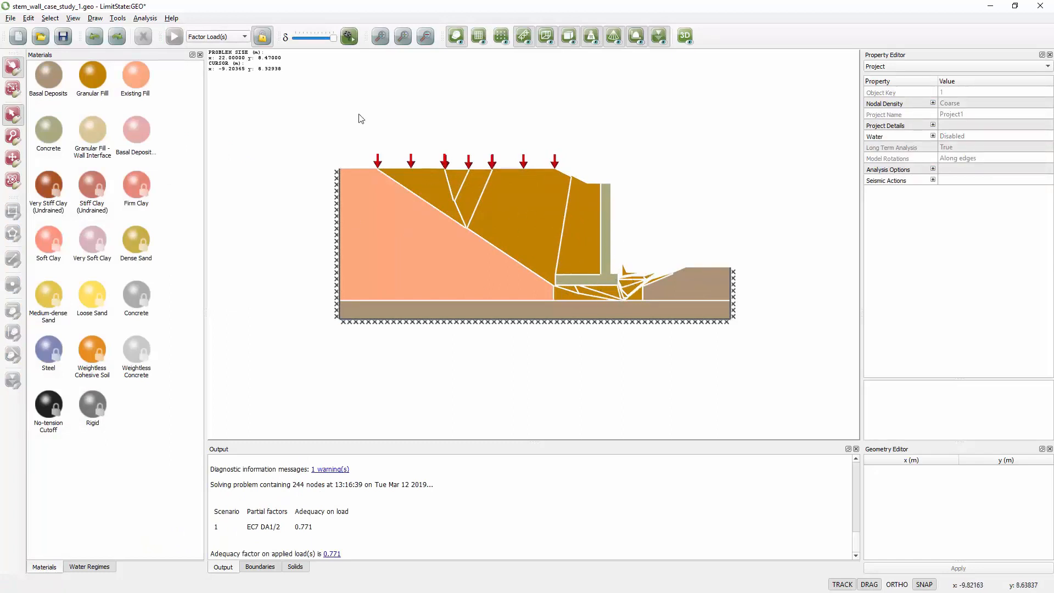
Unlock the model and replace the Granular Fill in the zone beneath the wall base with Basal Deposits.
{"action": "left_click", "coordinate": [263, 37]}
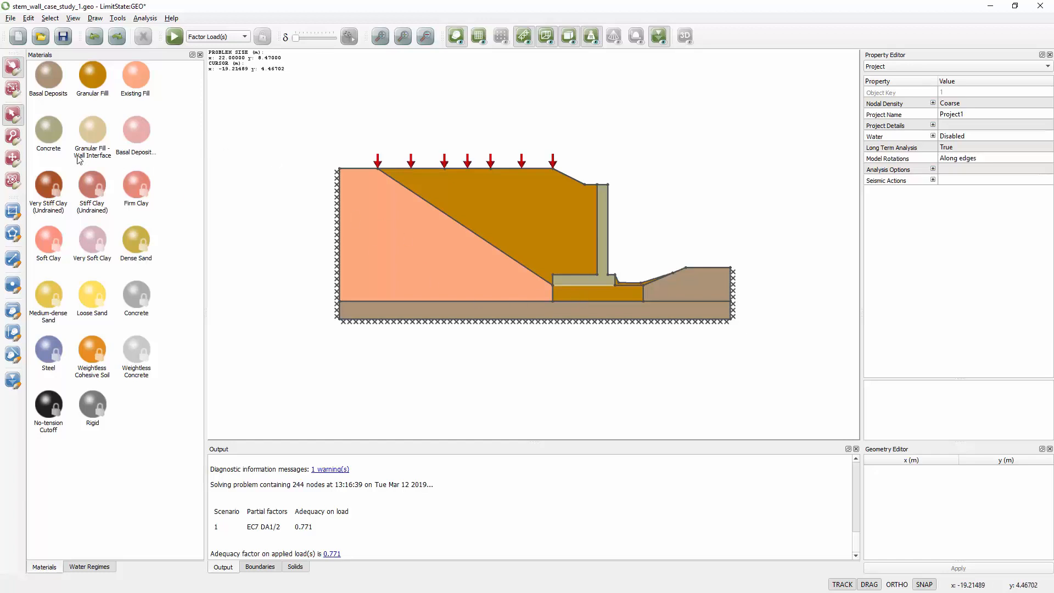
{"action": "left_click", "coordinate": [88, 81]}
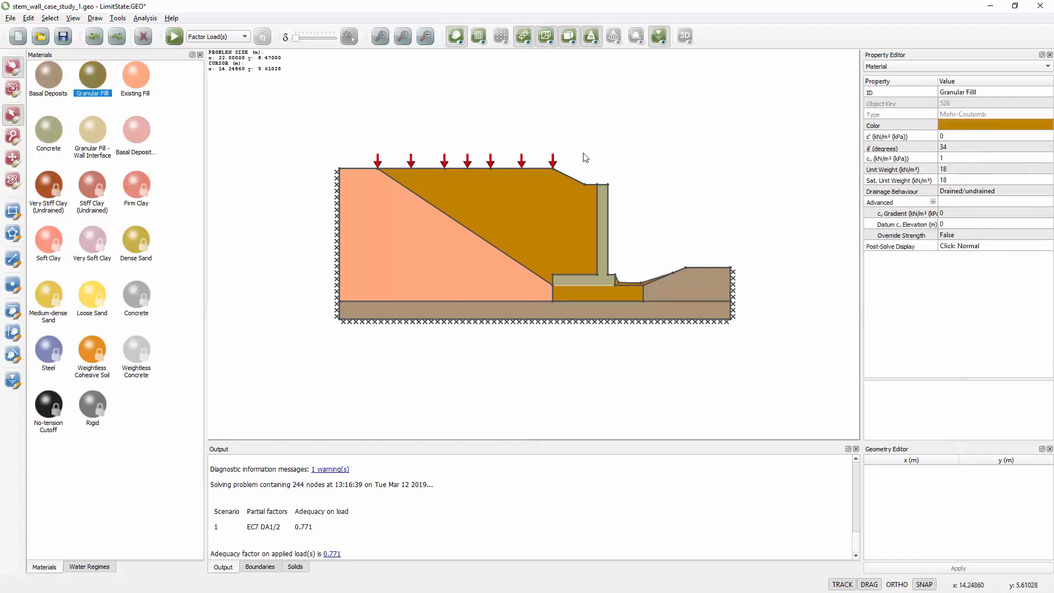
{"action": "left_click", "coordinate": [61, 81]}
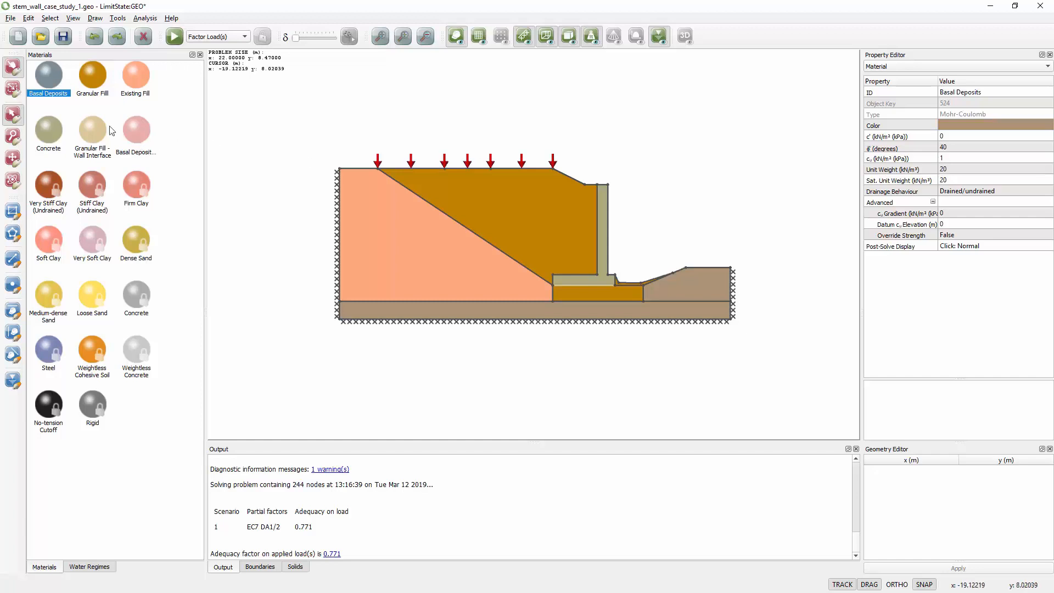
{"action": "left_click_drag", "start_coordinate": [48, 76], "coordinate": [575, 291]}
{"action": "left_click", "coordinate": [583, 320]}
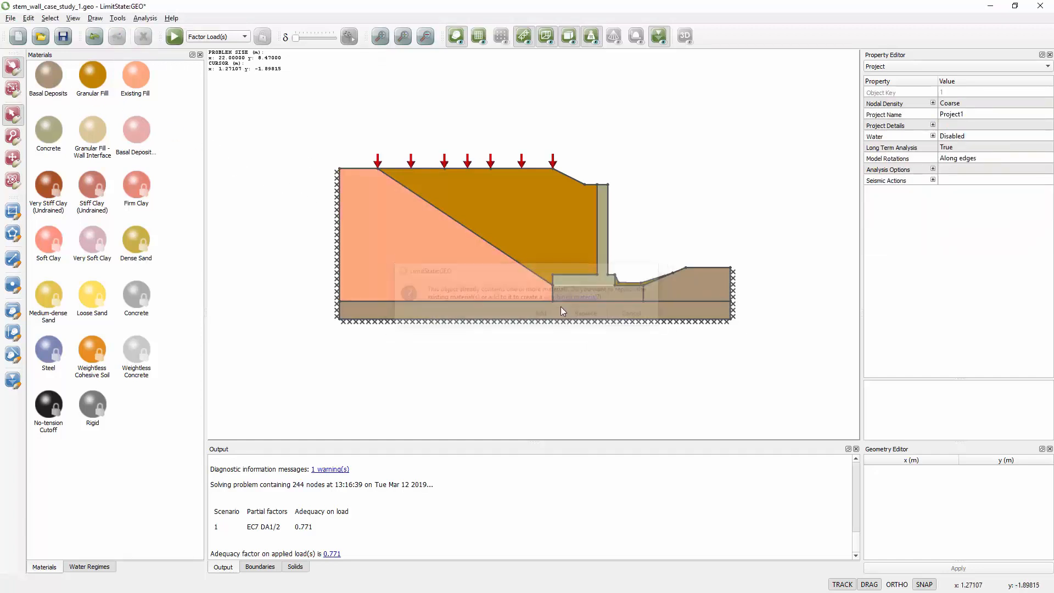
Examine the interface material on the boundary under the wall base, including its strength multipliers and parent material.
{"action": "scroll", "coordinate": [588, 285], "scroll_direction": "up", "scroll_amount": 5}
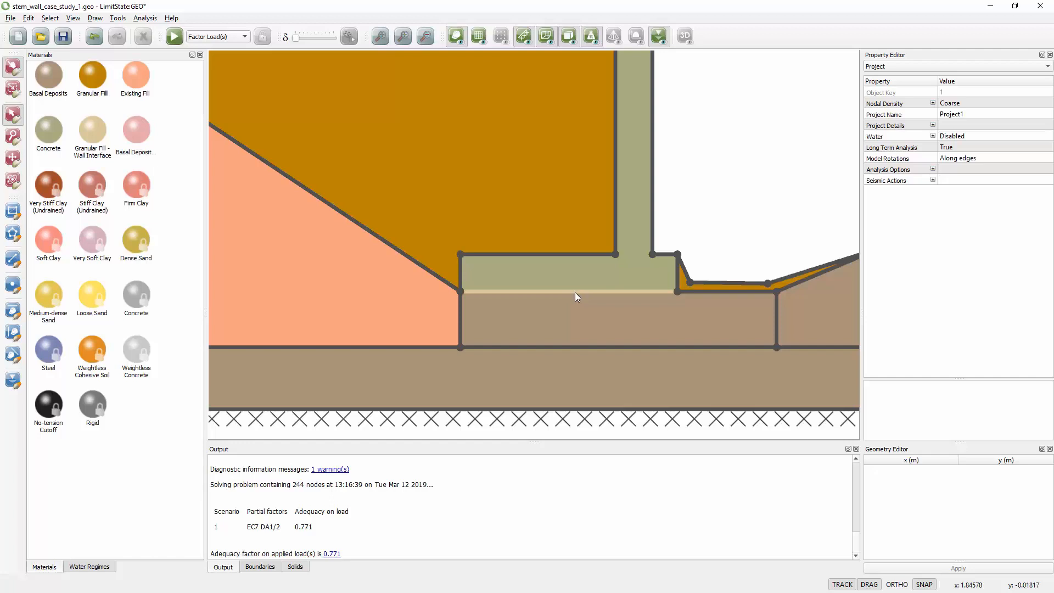
{"action": "left_click", "coordinate": [574, 292]}
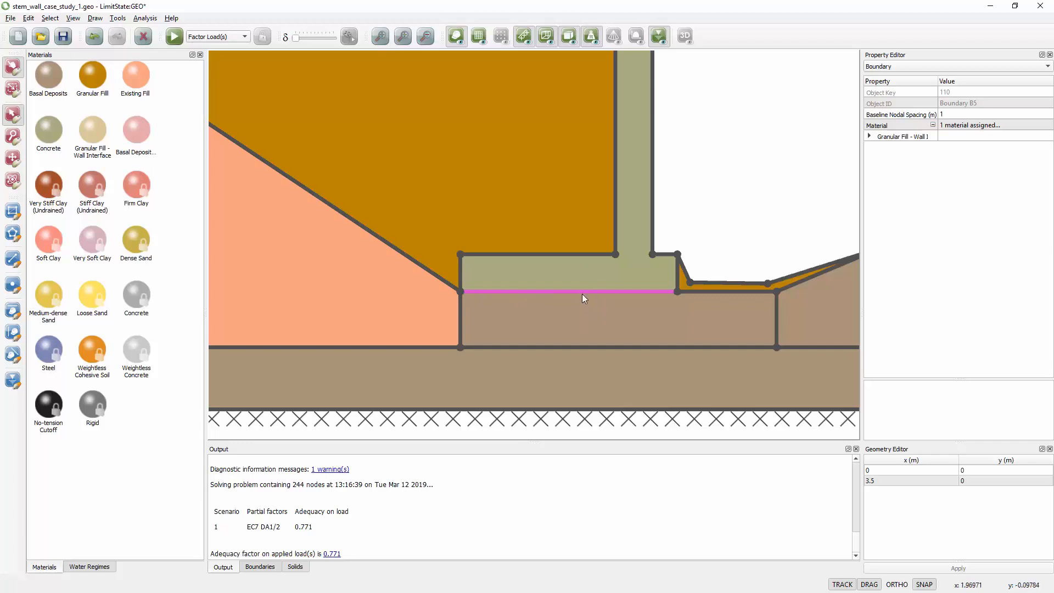
{"action": "left_click", "coordinate": [869, 136]}
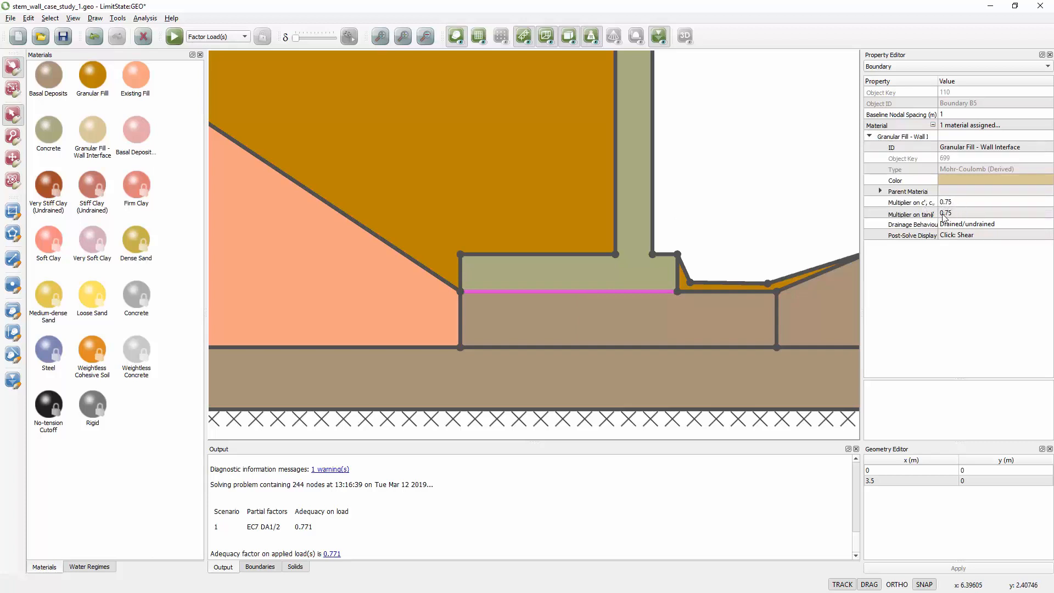
{"action": "left_click", "coordinate": [880, 191]}
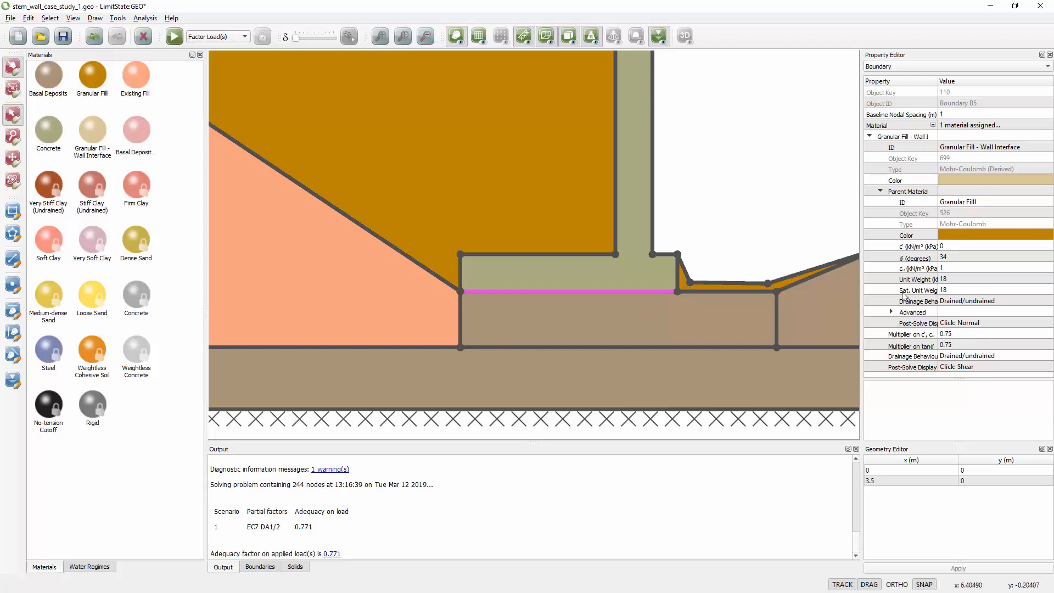
{"action": "left_click", "coordinate": [716, 226]}
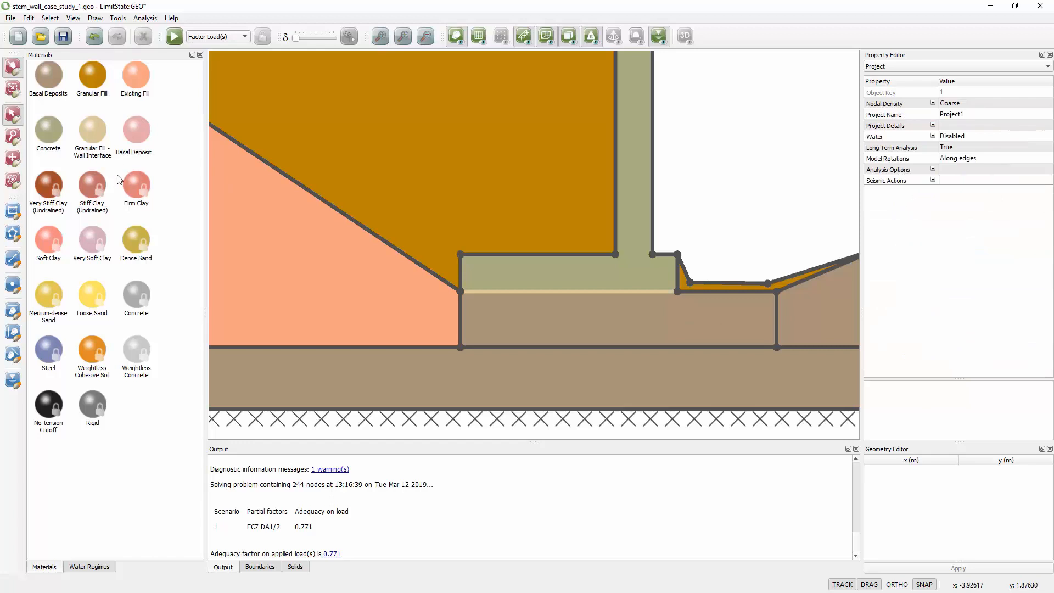
Examine the Basal Deposits - Wall Interface material's strength multipliers and its parent material's properties.
{"action": "left_click", "coordinate": [136, 131]}
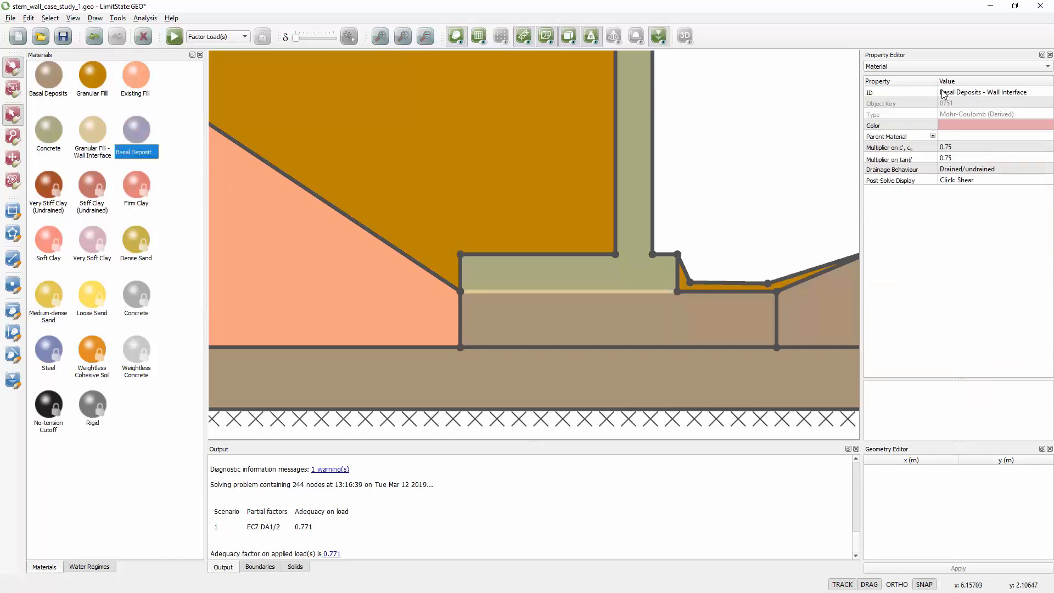
{"action": "left_click", "coordinate": [950, 149]}
{"action": "left_click", "coordinate": [949, 159]}
{"action": "left_click", "coordinate": [946, 148]}
{"action": "left_click", "coordinate": [945, 160]}
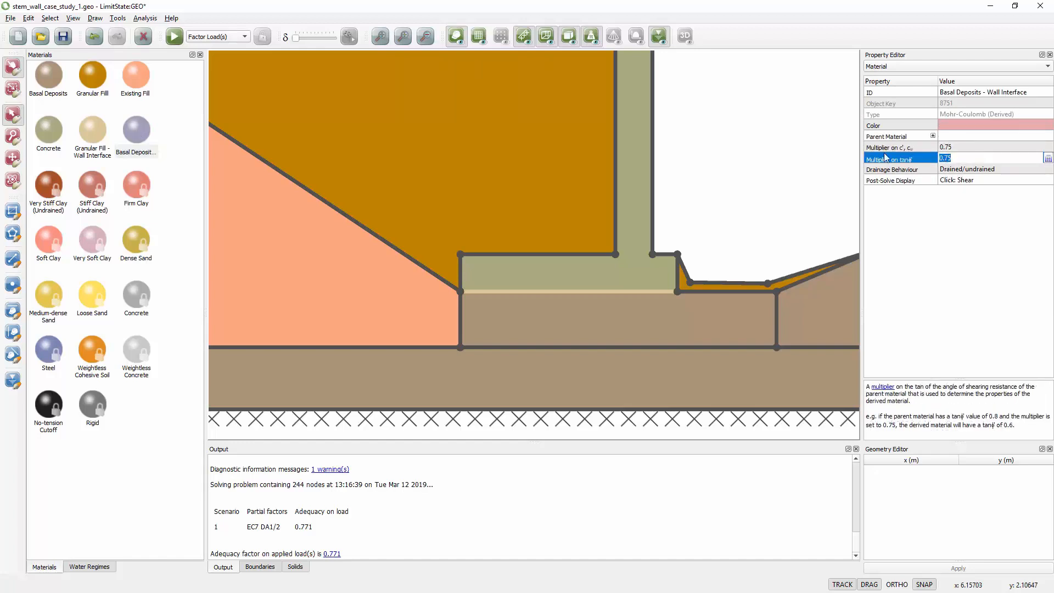
{"action": "left_click", "coordinate": [932, 136]}
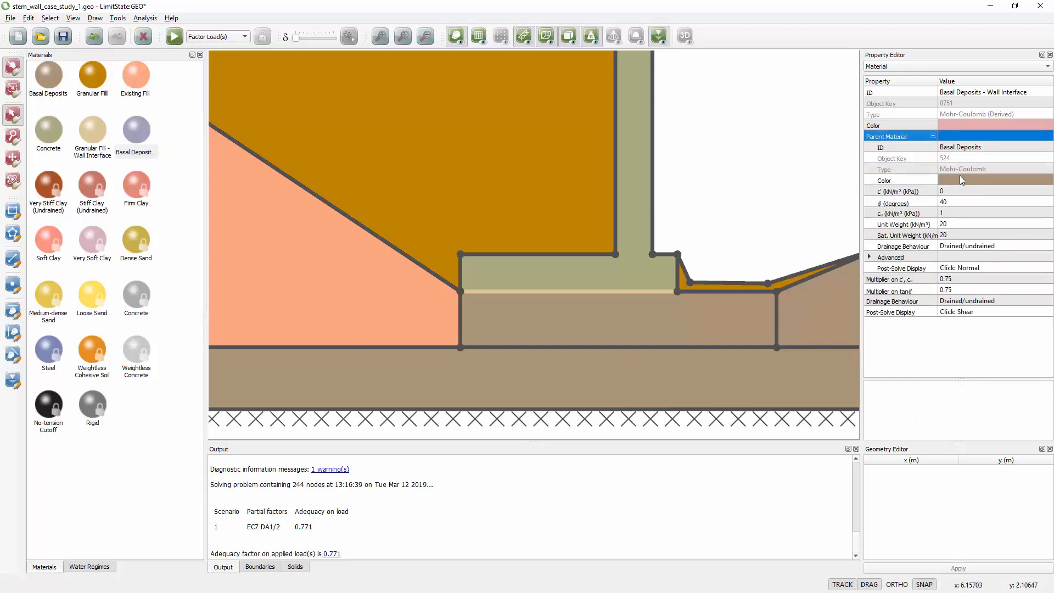
{"action": "left_click", "coordinate": [959, 148]}
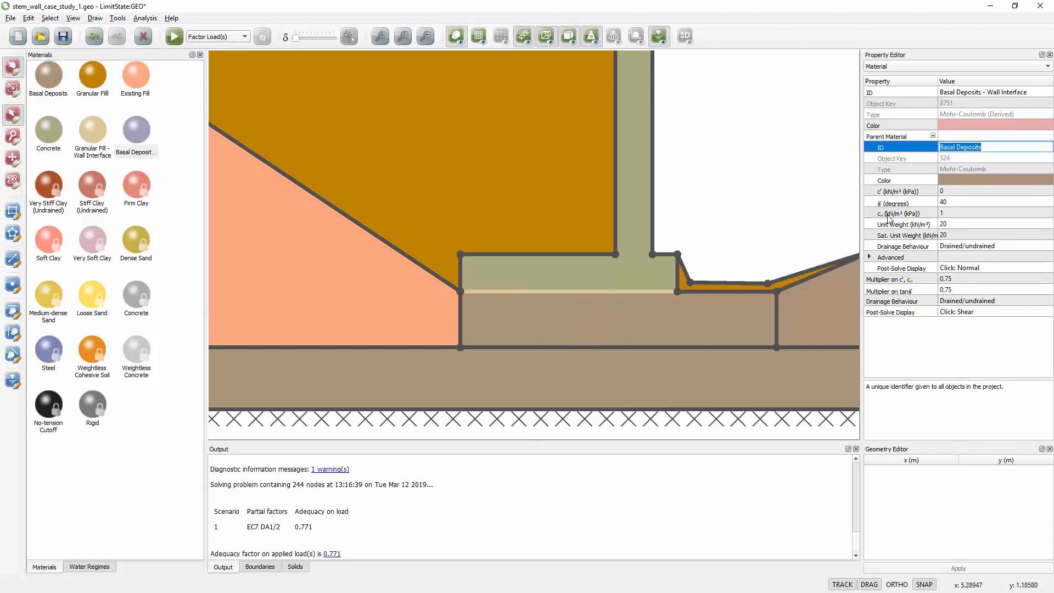
{"action": "left_click", "coordinate": [821, 117]}
Replace the interface material on the boundary under the wall base with Basal Deposits - Wall Interface.
{"action": "left_click", "coordinate": [137, 134]}
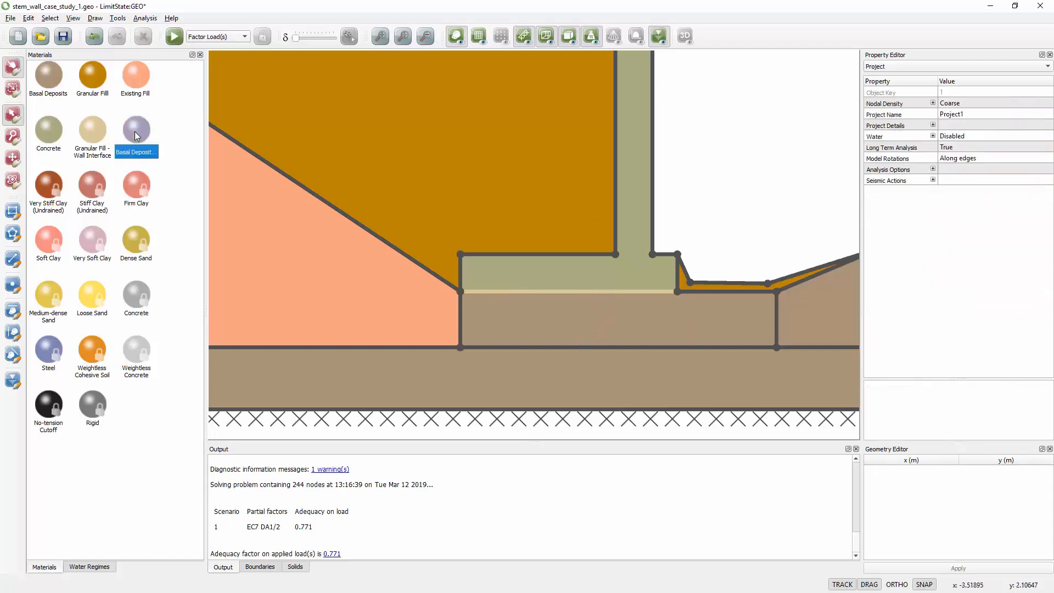
{"action": "left_click", "coordinate": [510, 293]}
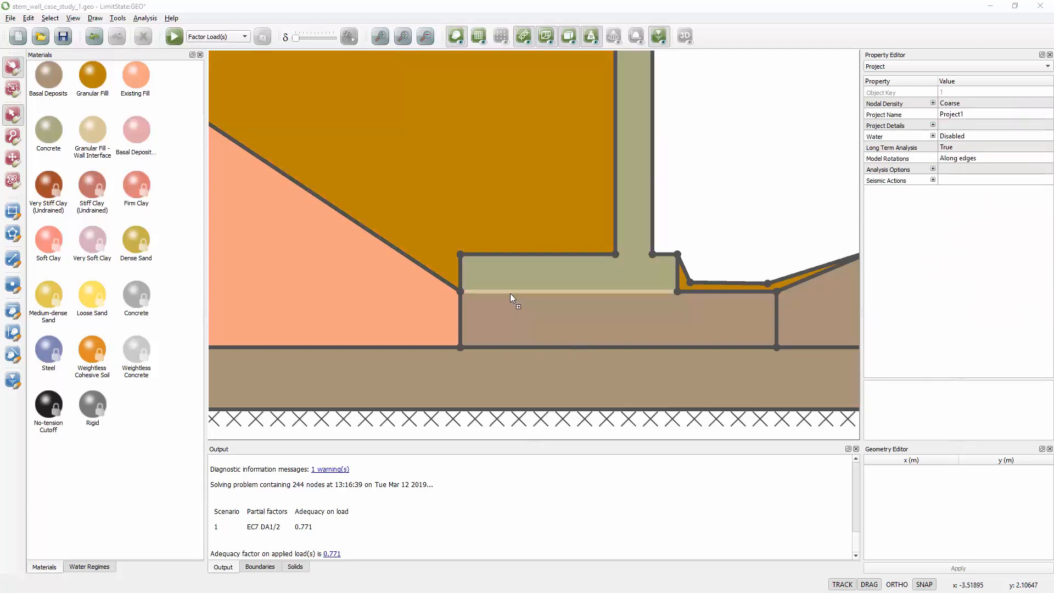
{"action": "left_click", "coordinate": [581, 317]}
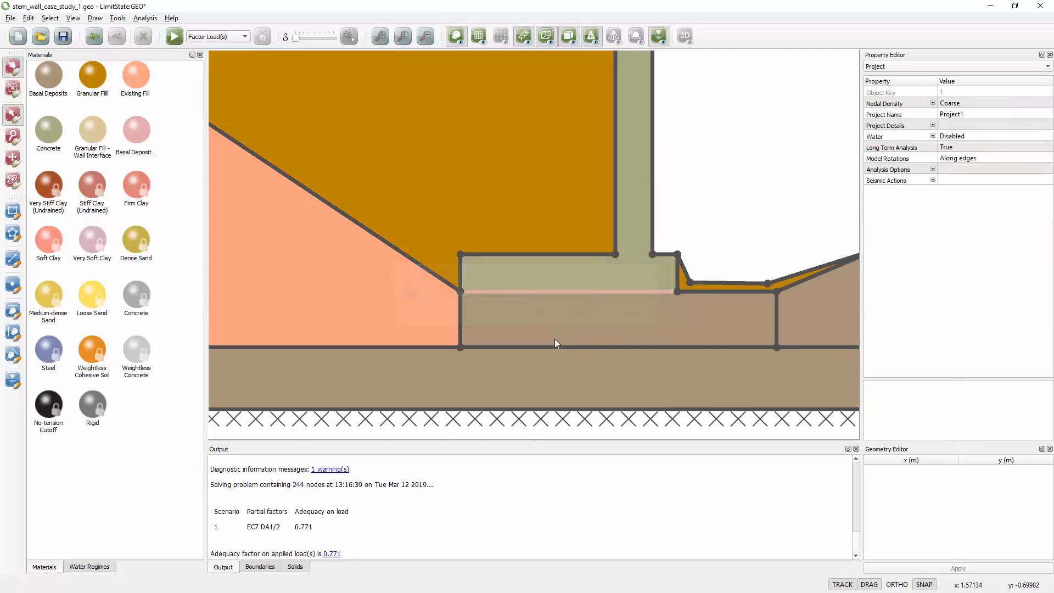
Solve the model, unlock it and undo the interface and foundation material changes beneath the wall base.
{"action": "left_click", "coordinate": [174, 36]}
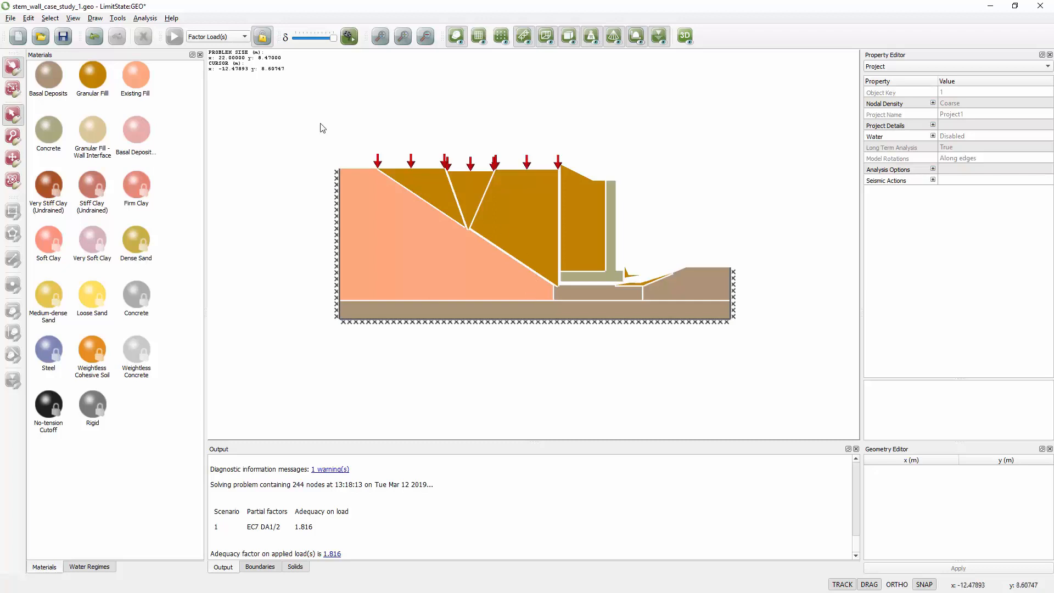
{"action": "left_click", "coordinate": [263, 38]}
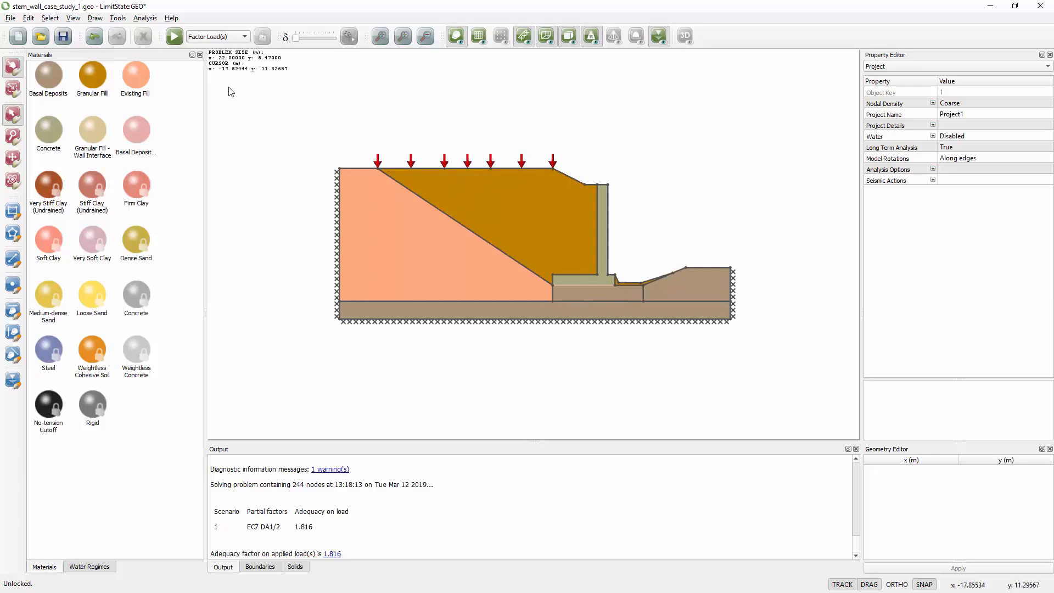
{"action": "left_click", "coordinate": [93, 38]}
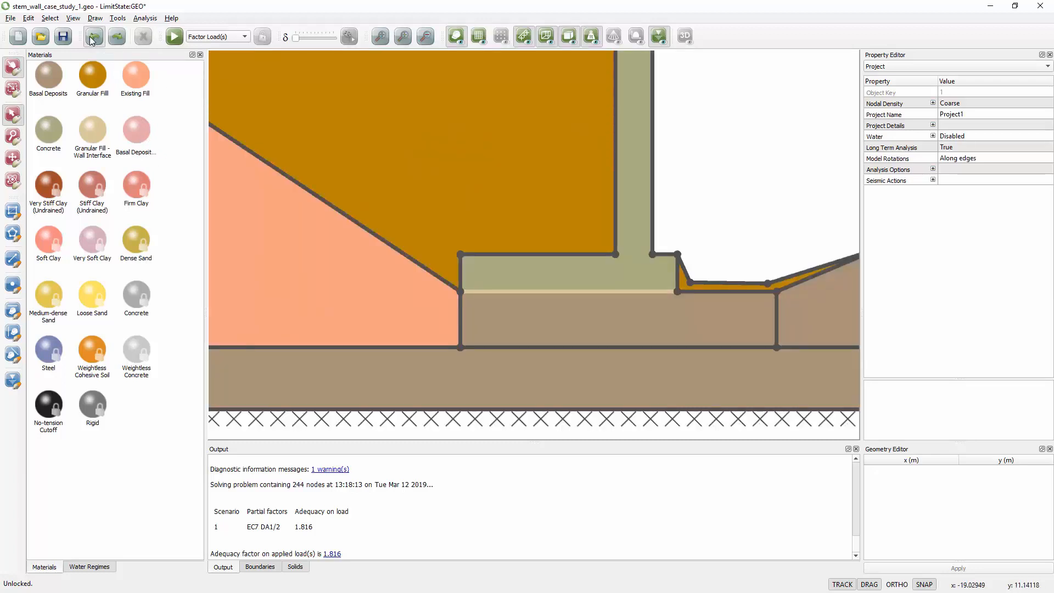
{"action": "left_click", "coordinate": [94, 37]}
{"action": "left_click", "coordinate": [93, 37]}
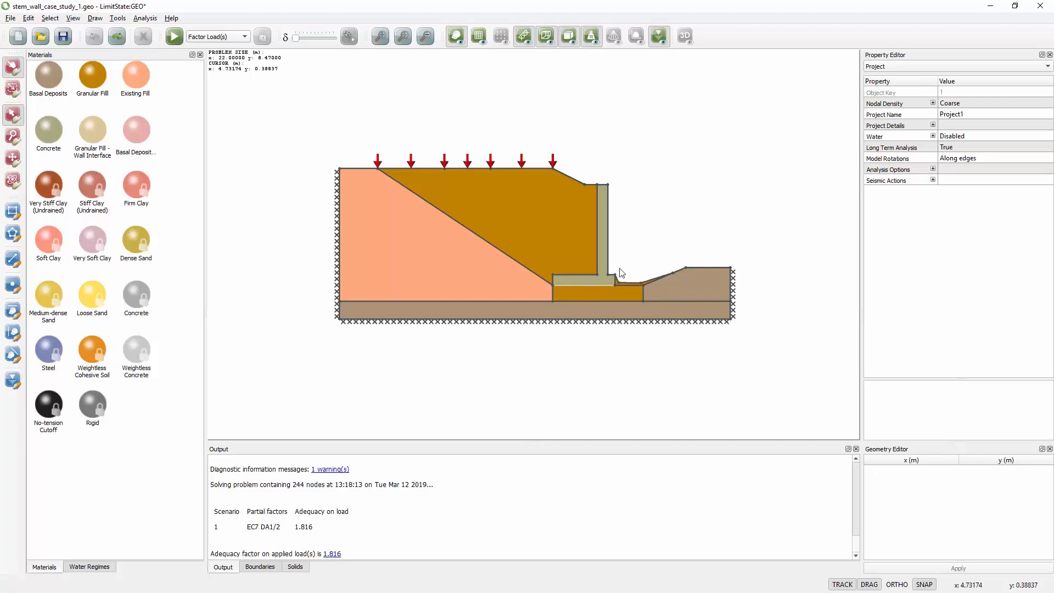
Raise the flat Granular Fill surface in front of the wall toe to about y = 0.95 m, and solve the model.
{"action": "scroll", "coordinate": [645, 279], "scroll_direction": "up", "scroll_amount": 3}
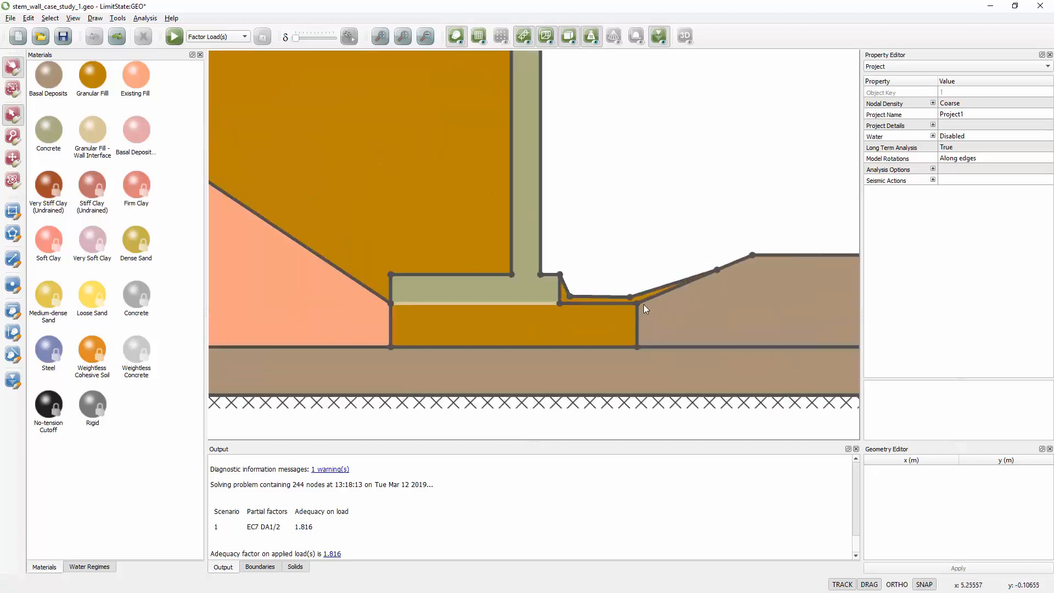
{"action": "left_click", "coordinate": [591, 297]}
{"action": "left_click_drag", "start_coordinate": [590, 297], "coordinate": [607, 262]}
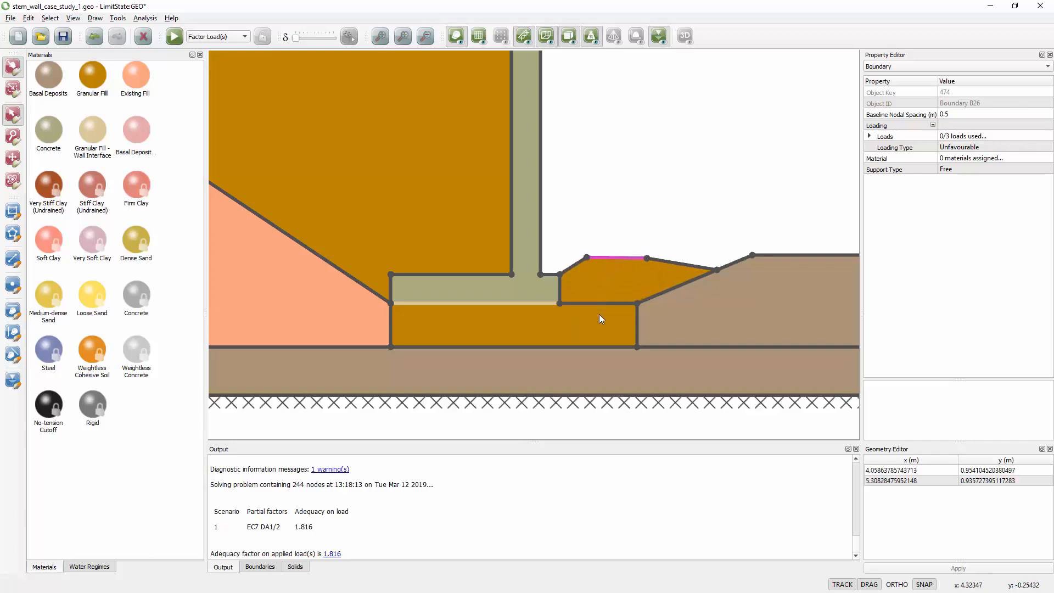
{"action": "scroll", "coordinate": [599, 314], "scroll_direction": "down", "scroll_amount": 3}
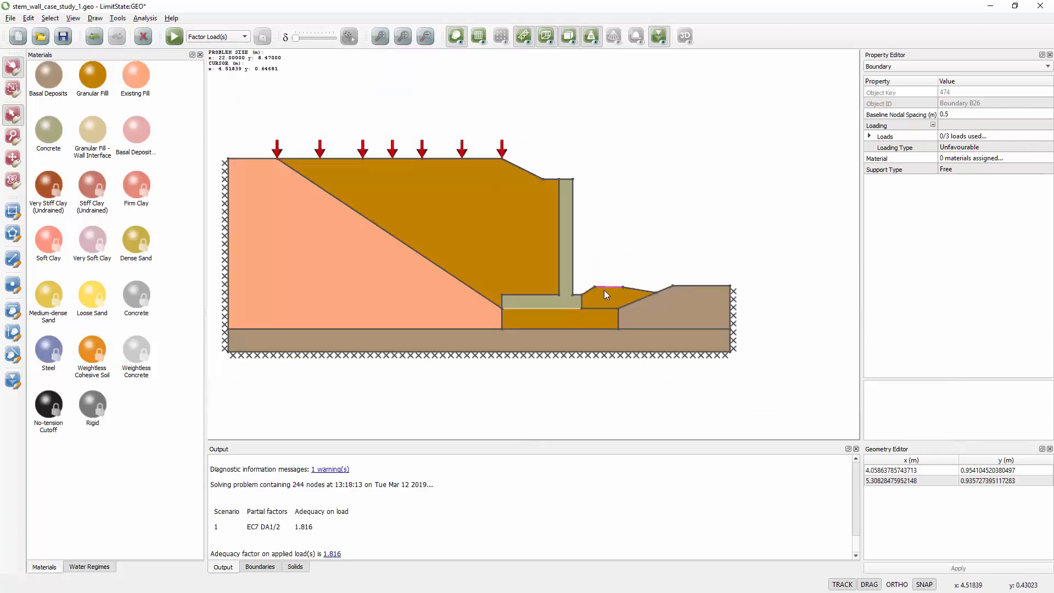
{"action": "left_click", "coordinate": [174, 37]}
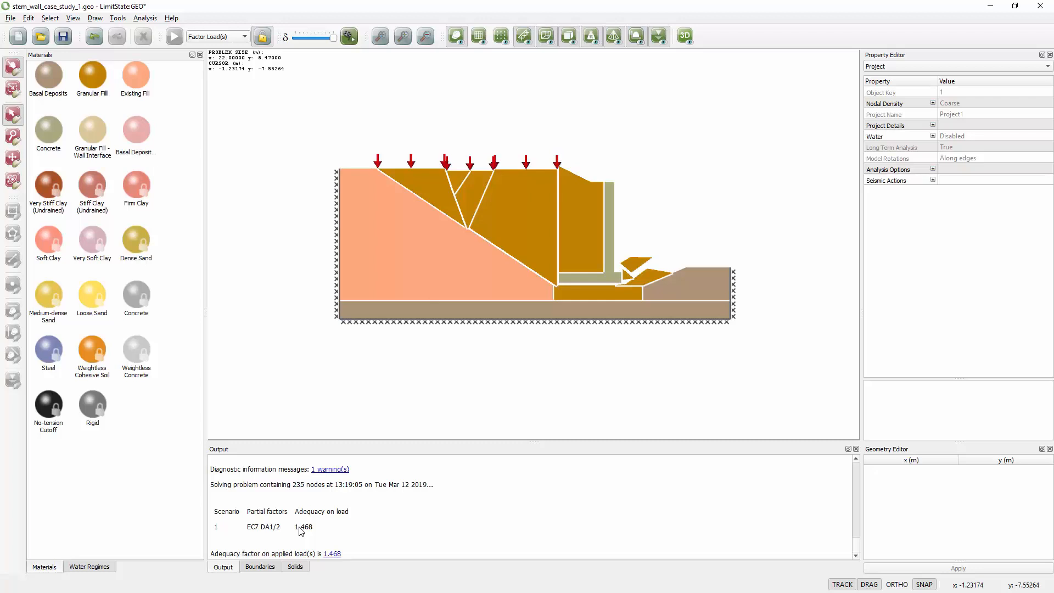
Generate the analysis report for Scenario 1 with all sections included.
{"action": "left_click", "coordinate": [143, 18]}
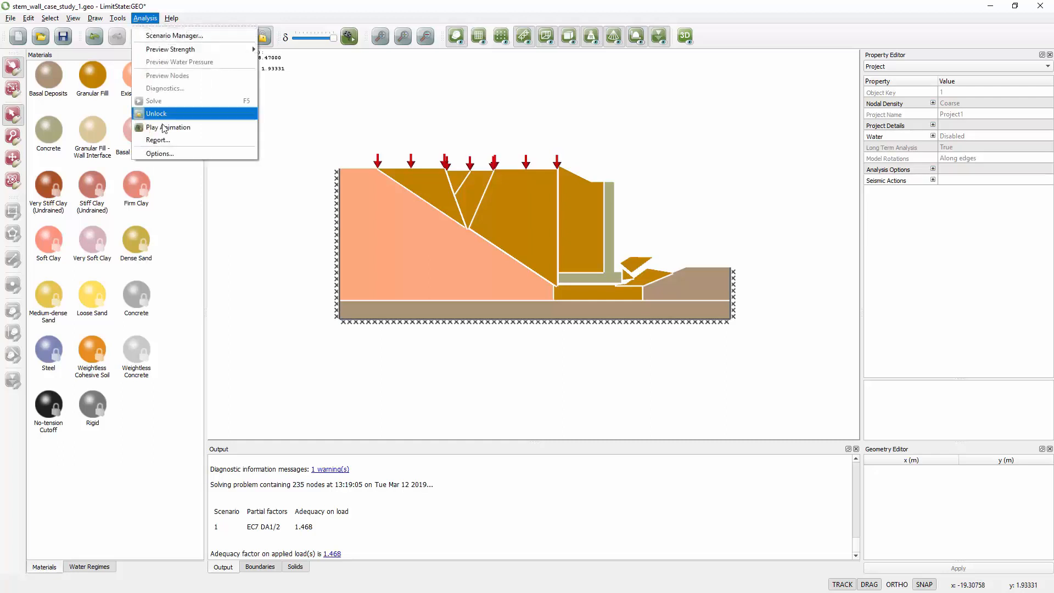
{"action": "left_click", "coordinate": [156, 140]}
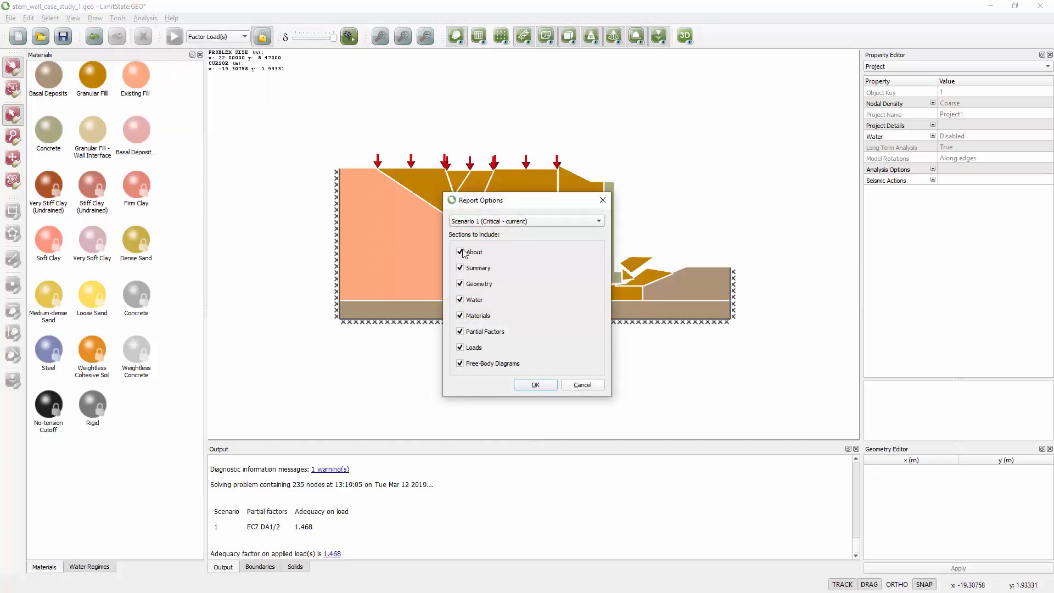
{"action": "left_click", "coordinate": [535, 387]}
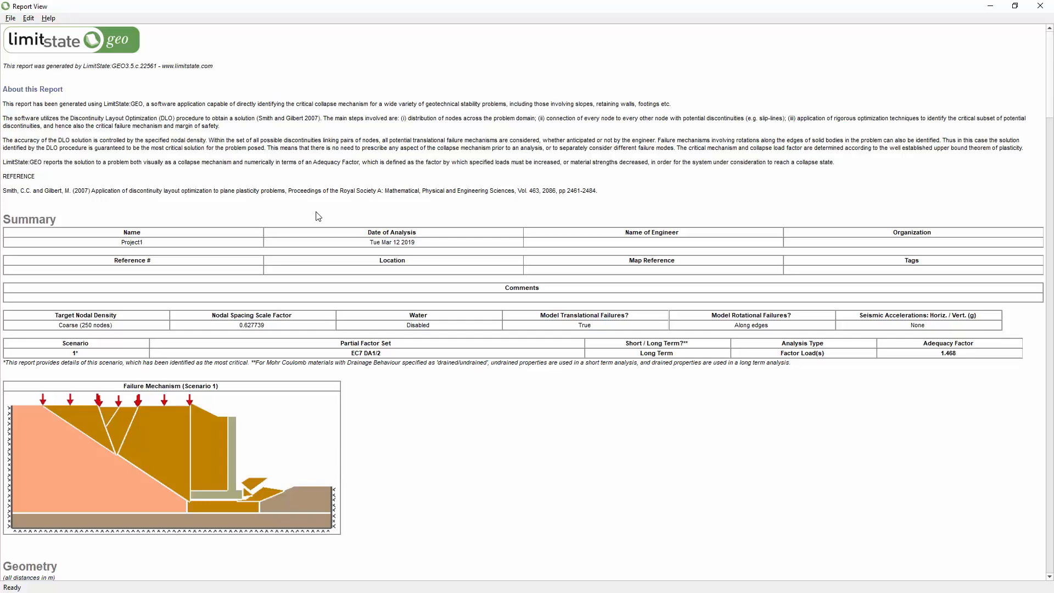
Review the report's summary, geometry, materials, partial factors, loads and free-body diagrams, and close it.
{"action": "scroll", "coordinate": [318, 216], "scroll_direction": "down", "scroll_amount": 1}
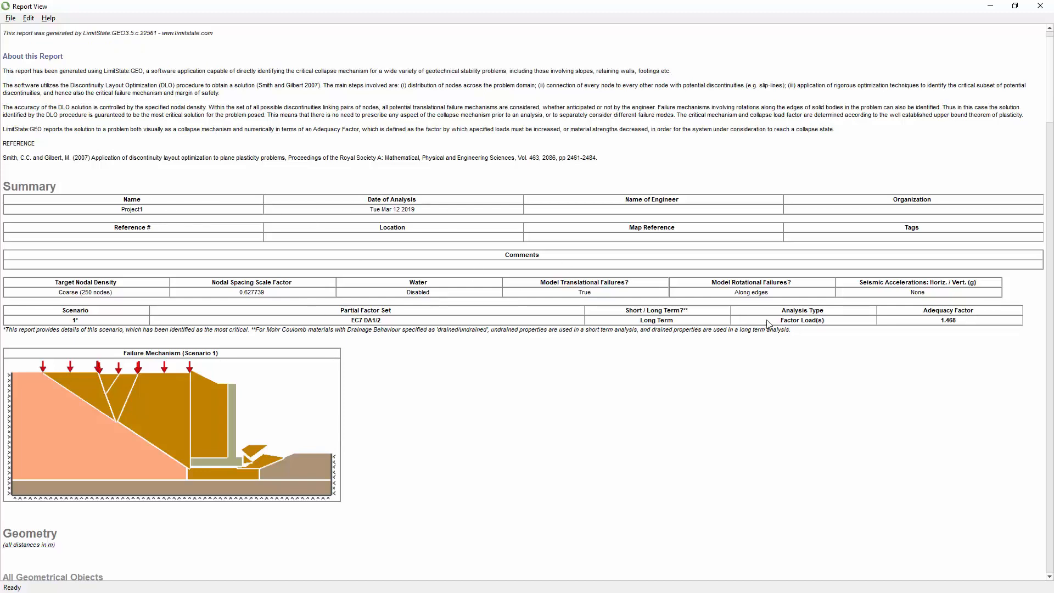
{"action": "scroll", "coordinate": [282, 346], "scroll_direction": "down", "scroll_amount": 2}
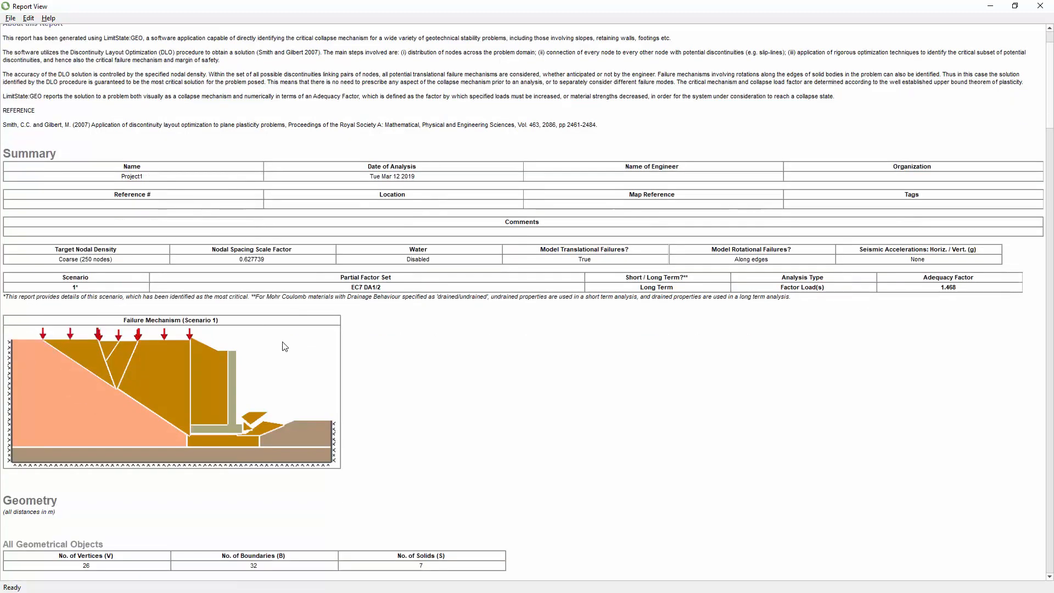
{"action": "scroll", "coordinate": [206, 384], "scroll_direction": "down", "scroll_amount": 7}
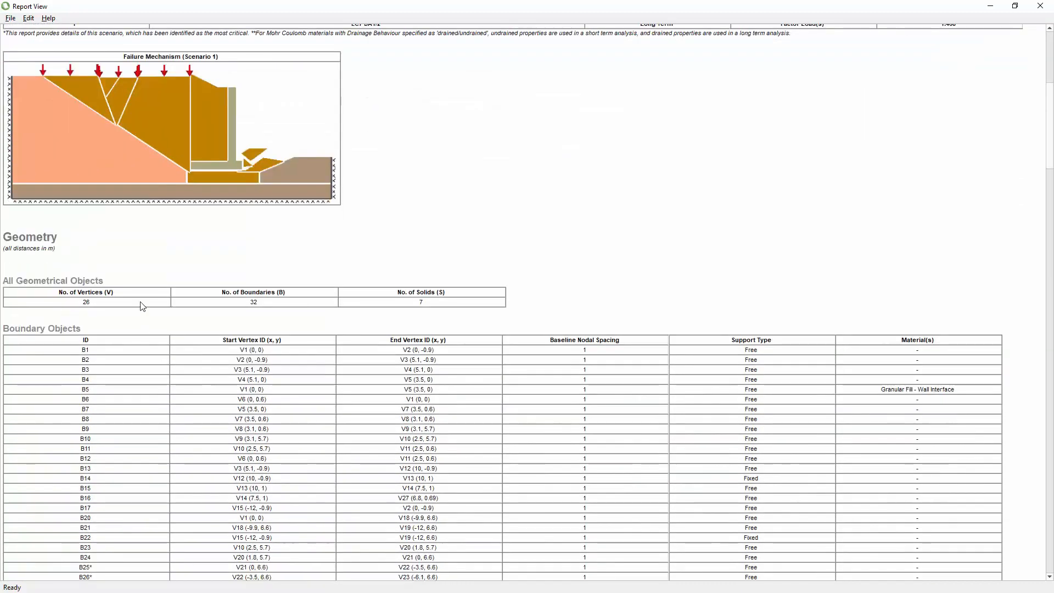
{"action": "scroll", "coordinate": [243, 331], "scroll_direction": "down", "scroll_amount": 17}
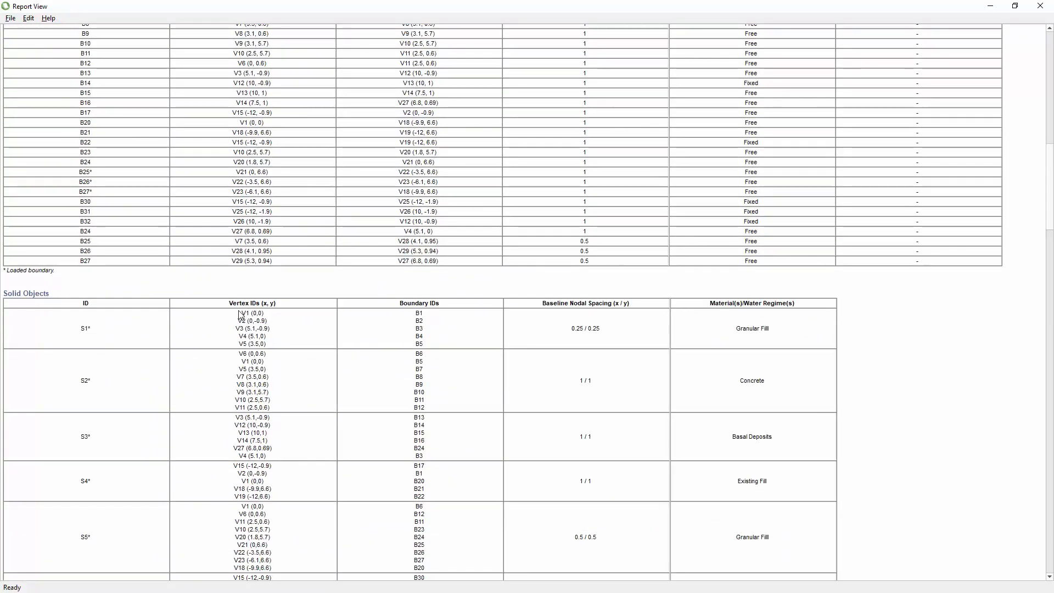
{"action": "scroll", "coordinate": [240, 309], "scroll_direction": "down", "scroll_amount": 10}
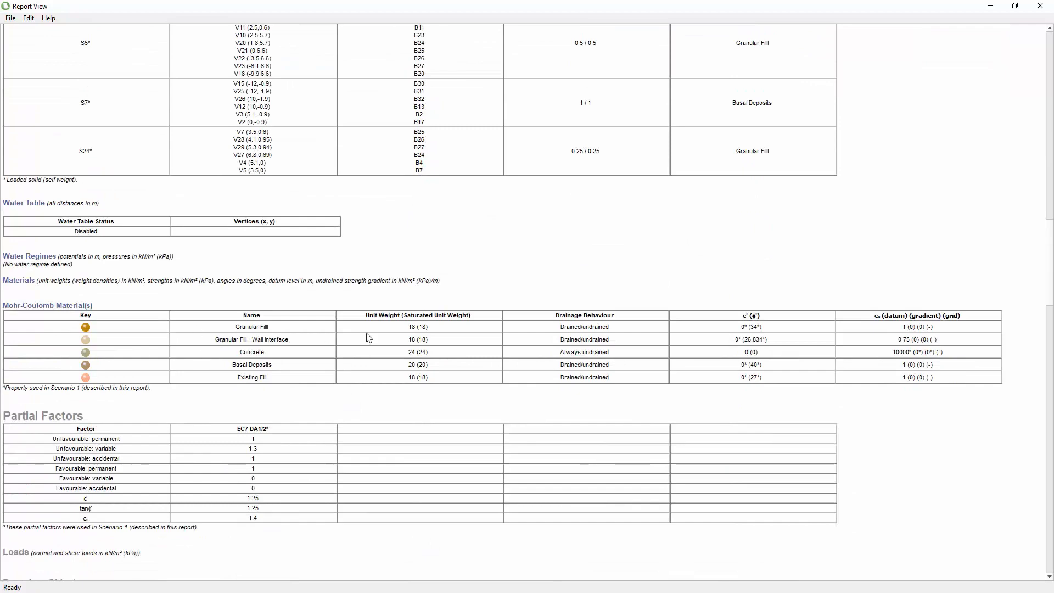
{"action": "scroll", "coordinate": [553, 325], "scroll_direction": "down", "scroll_amount": 6}
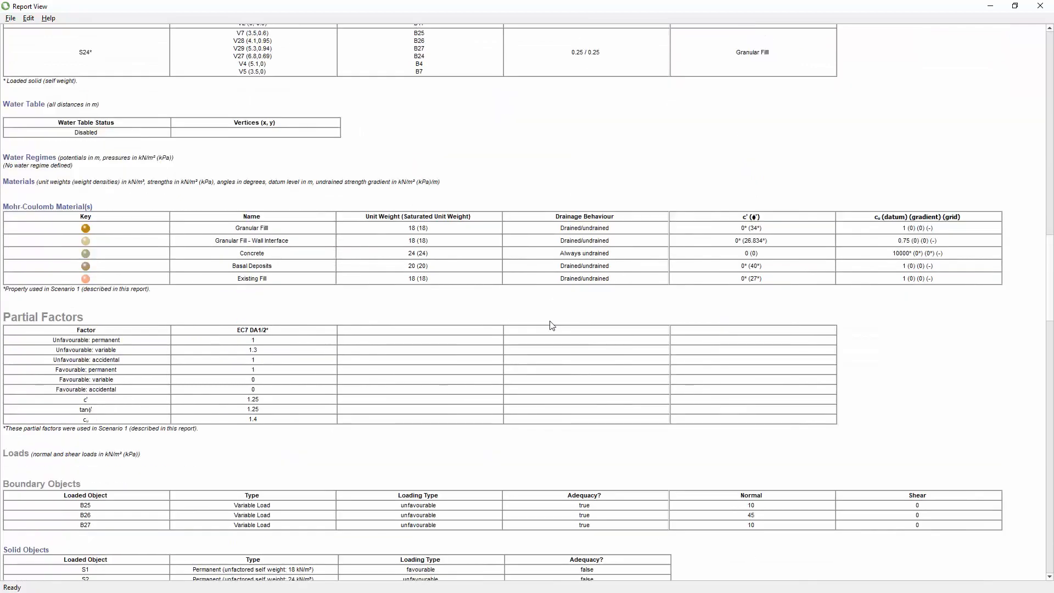
{"action": "scroll", "coordinate": [301, 303], "scroll_direction": "down", "scroll_amount": 3}
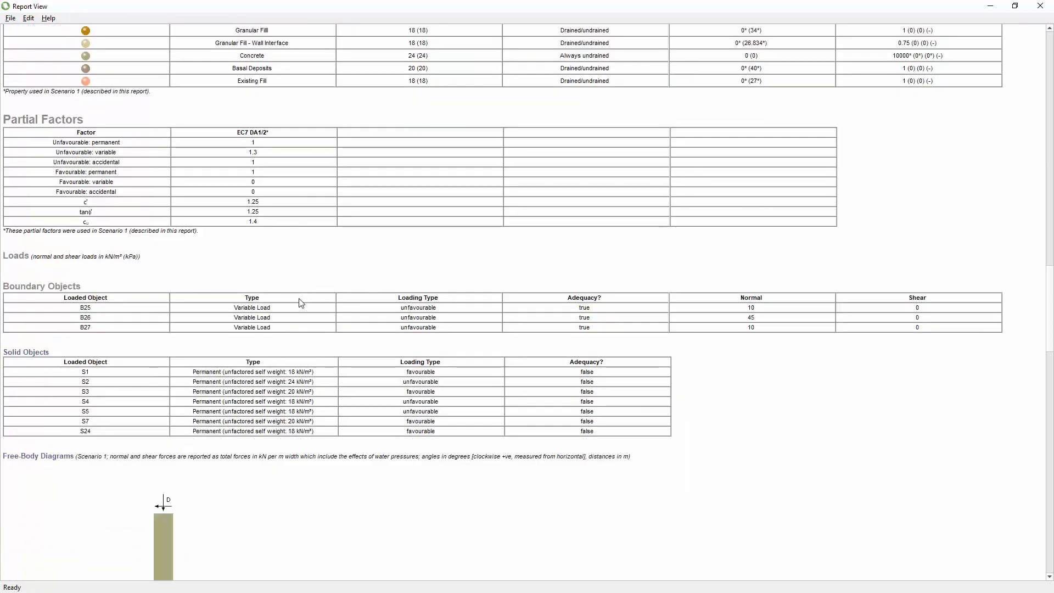
{"action": "scroll", "coordinate": [300, 303], "scroll_direction": "down", "scroll_amount": 5}
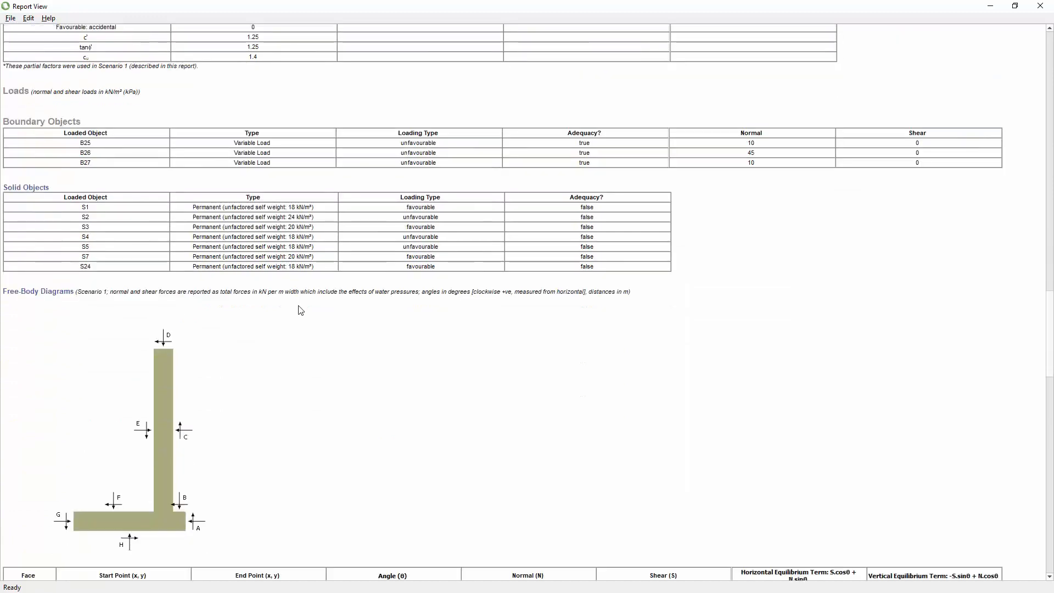
{"action": "scroll", "coordinate": [301, 310], "scroll_direction": "down", "scroll_amount": 3}
{"action": "scroll", "coordinate": [168, 339], "scroll_direction": "down", "scroll_amount": 4}
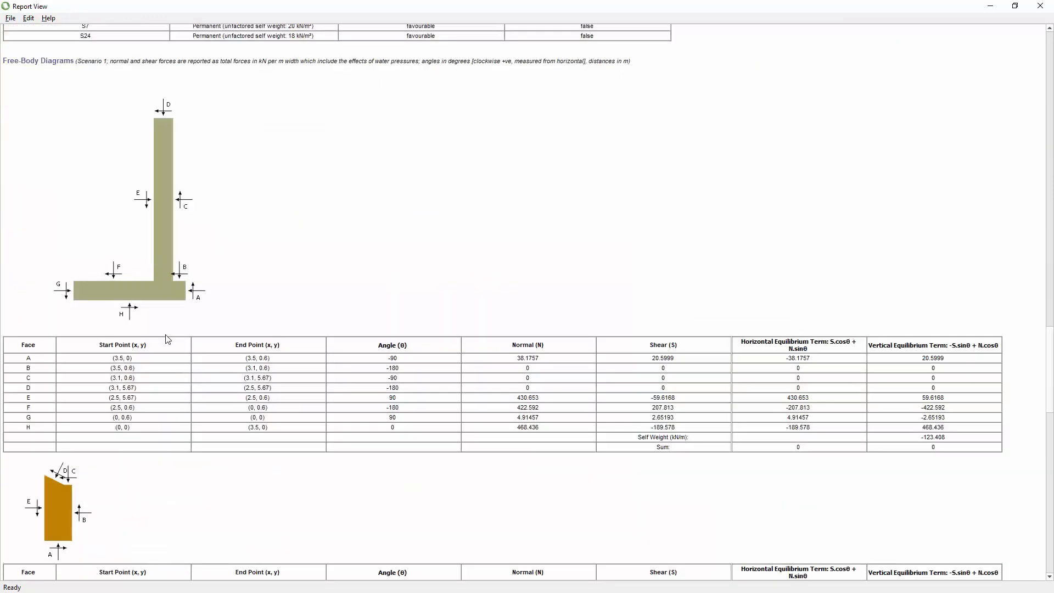
{"action": "scroll", "coordinate": [168, 339], "scroll_direction": "down", "scroll_amount": 17}
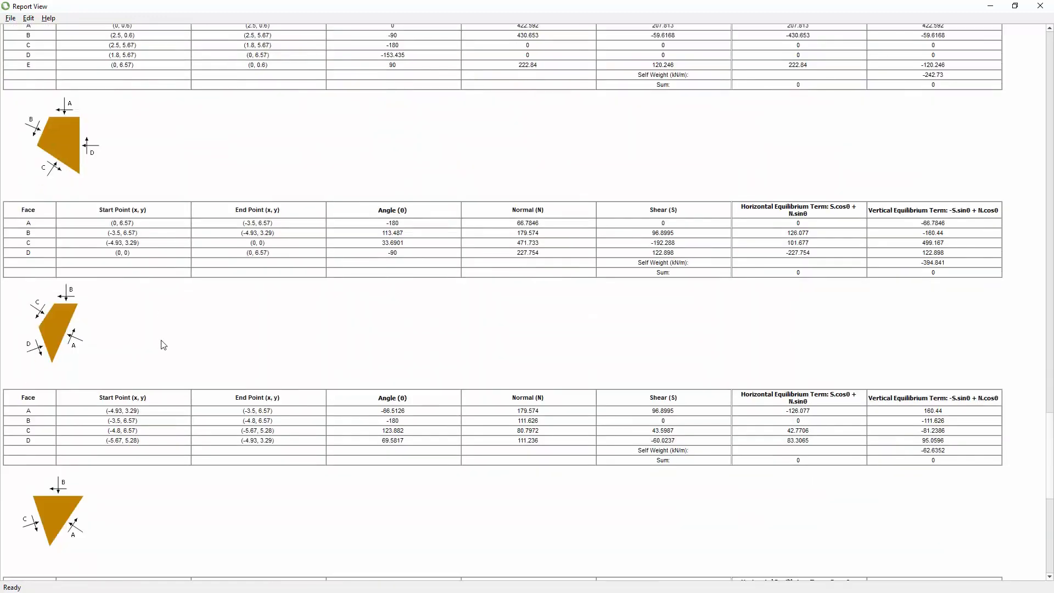
{"action": "scroll", "coordinate": [164, 345], "scroll_direction": "down", "scroll_amount": 14}
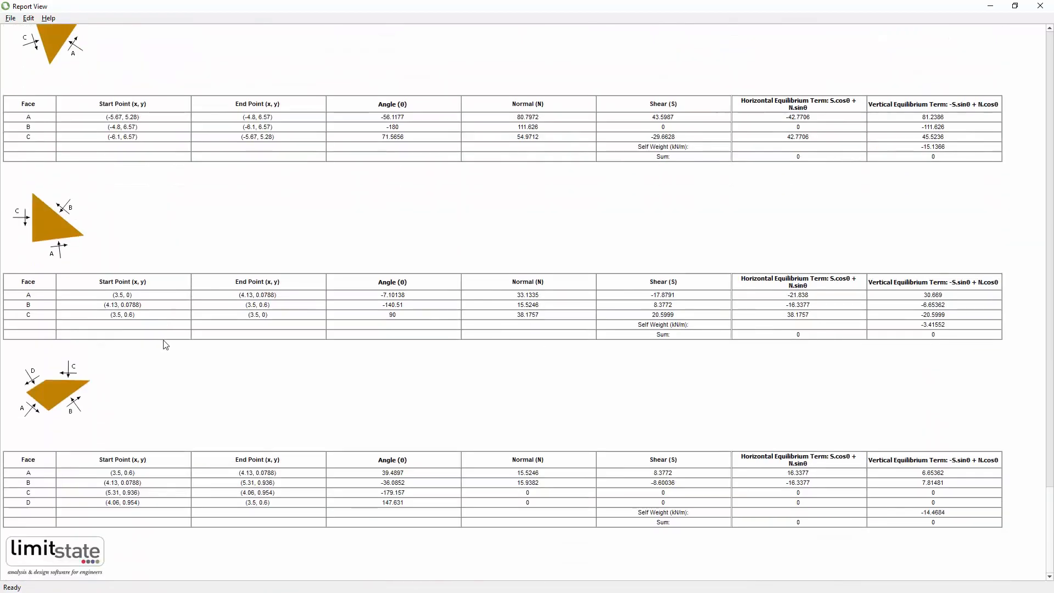
{"action": "scroll", "coordinate": [499, 424], "scroll_direction": "up", "scroll_amount": 15}
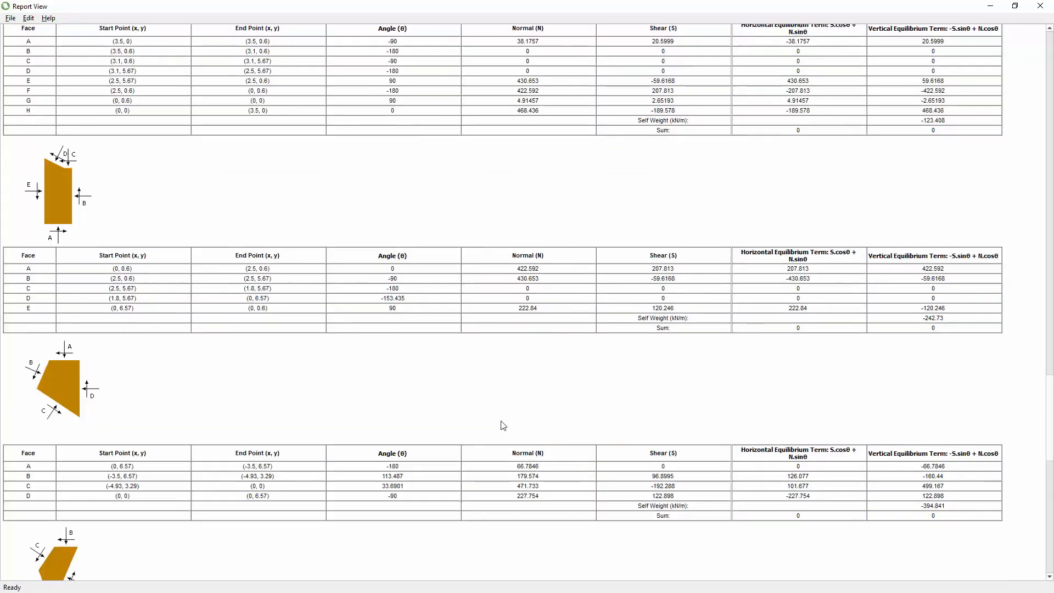
{"action": "scroll", "coordinate": [503, 425], "scroll_direction": "up", "scroll_amount": 20}
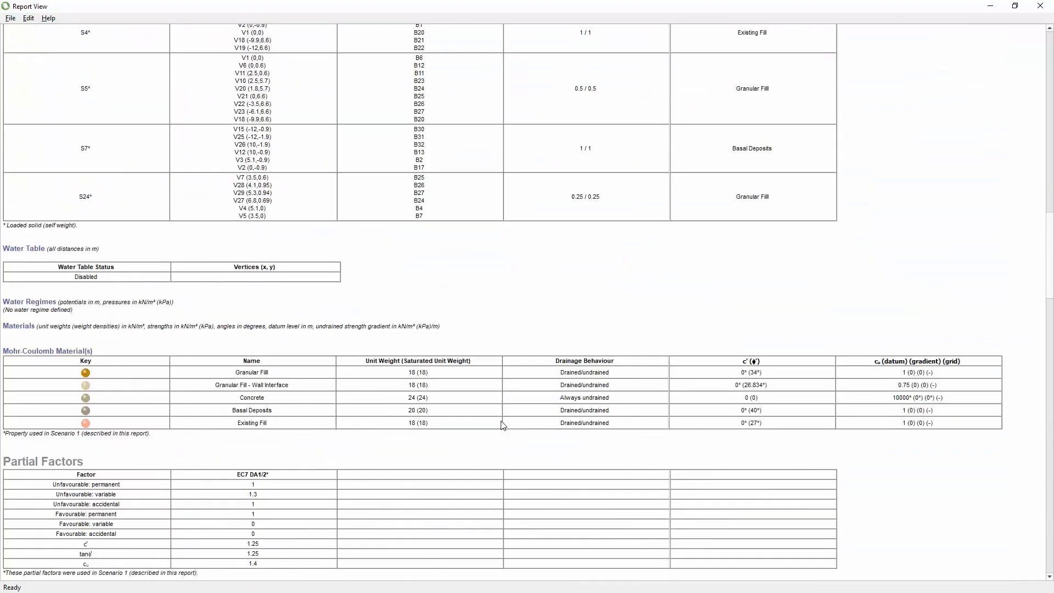
{"action": "scroll", "coordinate": [504, 426], "scroll_direction": "up", "scroll_amount": 20}
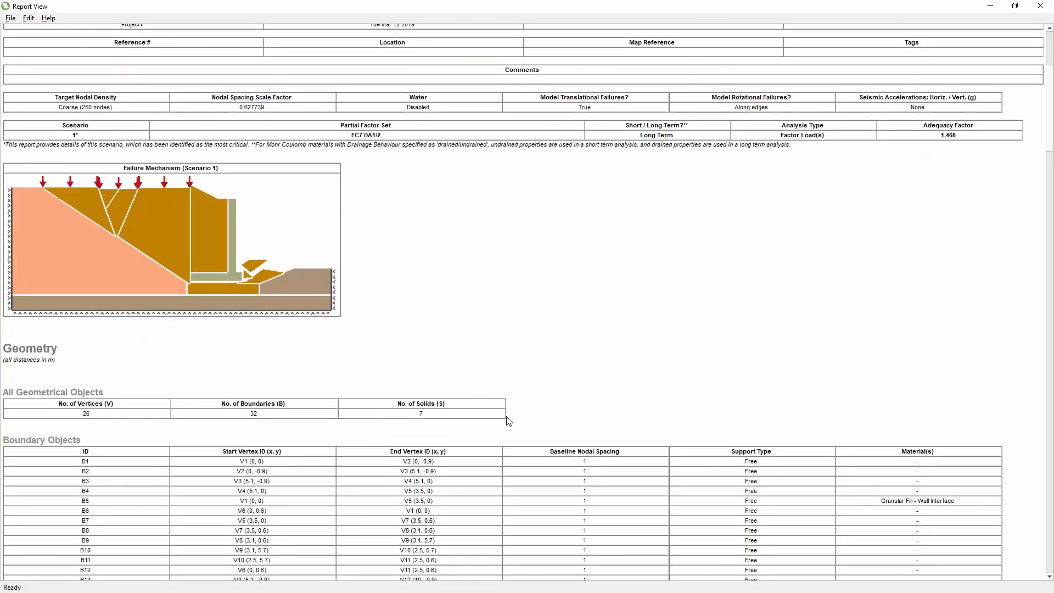
{"action": "scroll", "coordinate": [509, 421], "scroll_direction": "up", "scroll_amount": 10}
{"action": "left_click", "coordinate": [1040, 5]}
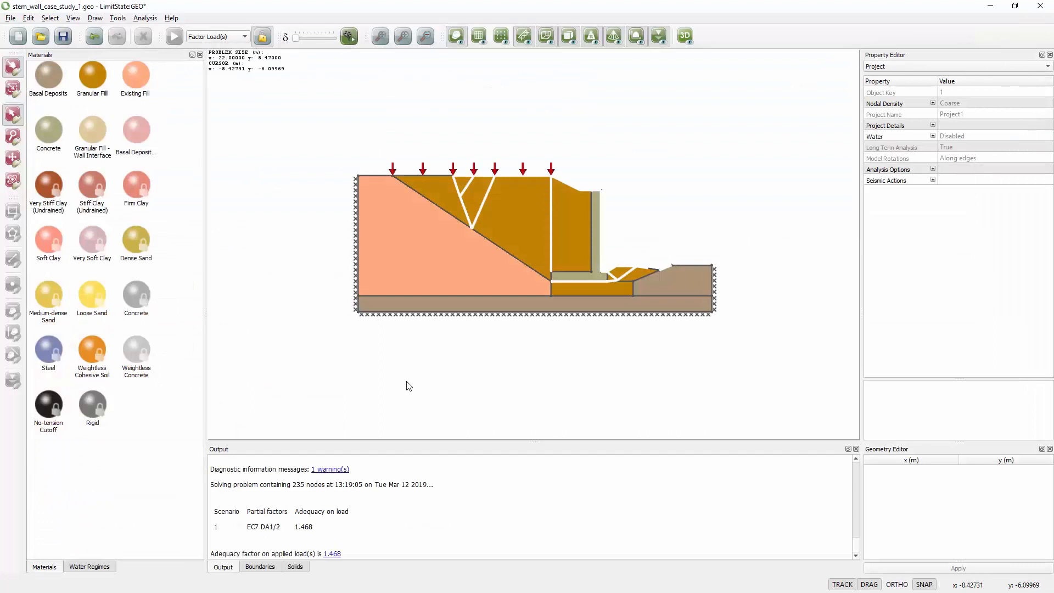
Unlock the model and draw a nearly horizontal water table across its full width at about y = 1.8 m.
{"action": "left_click", "coordinate": [264, 39]}
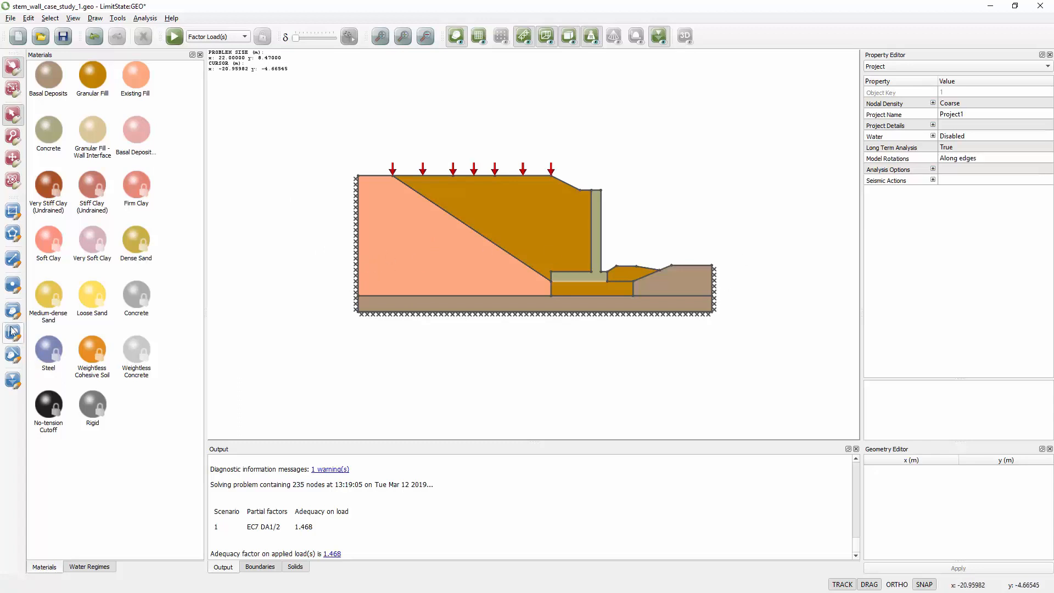
{"action": "left_click", "coordinate": [15, 380]}
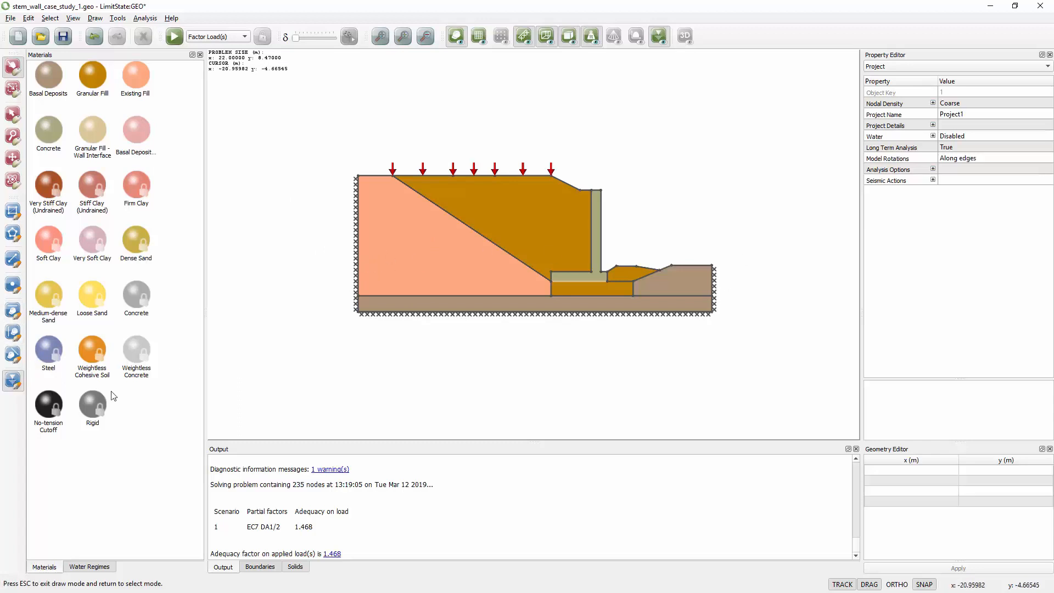
{"action": "left_click", "coordinate": [306, 258]}
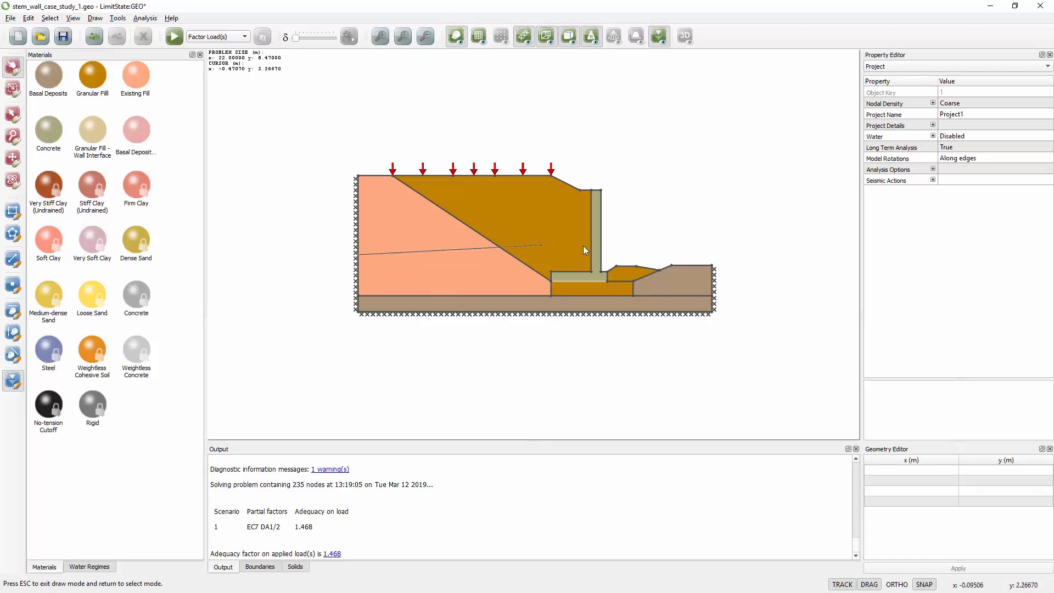
{"action": "right_click", "coordinate": [745, 259]}
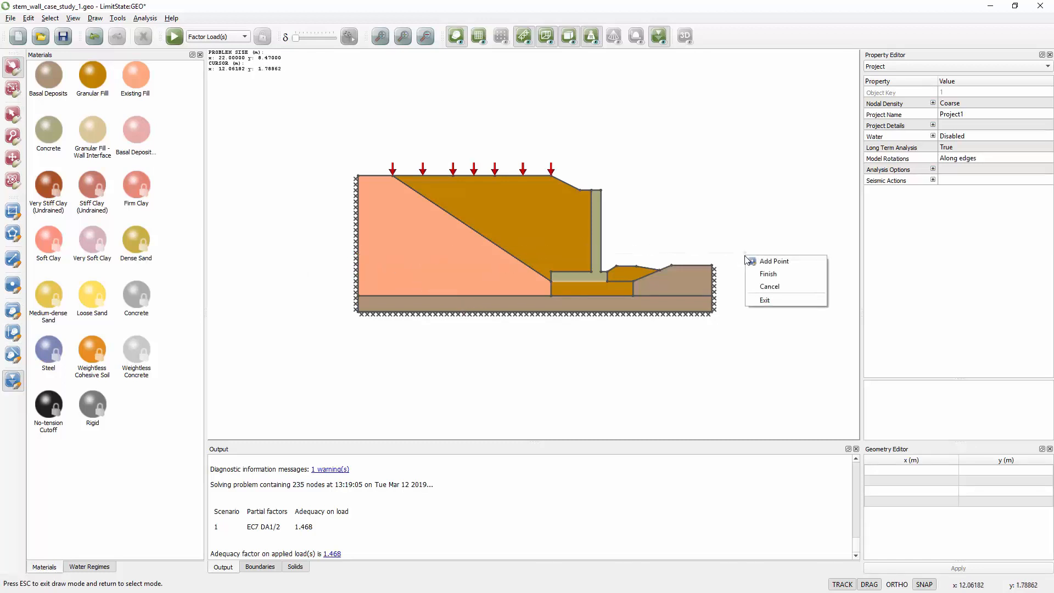
{"action": "left_click", "coordinate": [758, 278]}
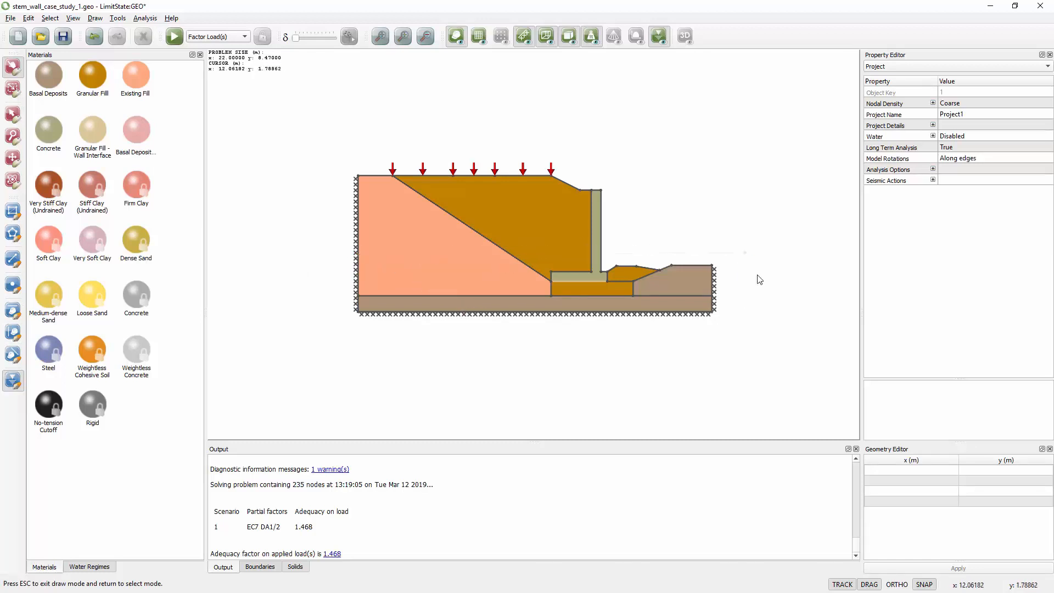
{"action": "right_click", "coordinate": [756, 142]}
{"action": "left_click", "coordinate": [743, 118]}
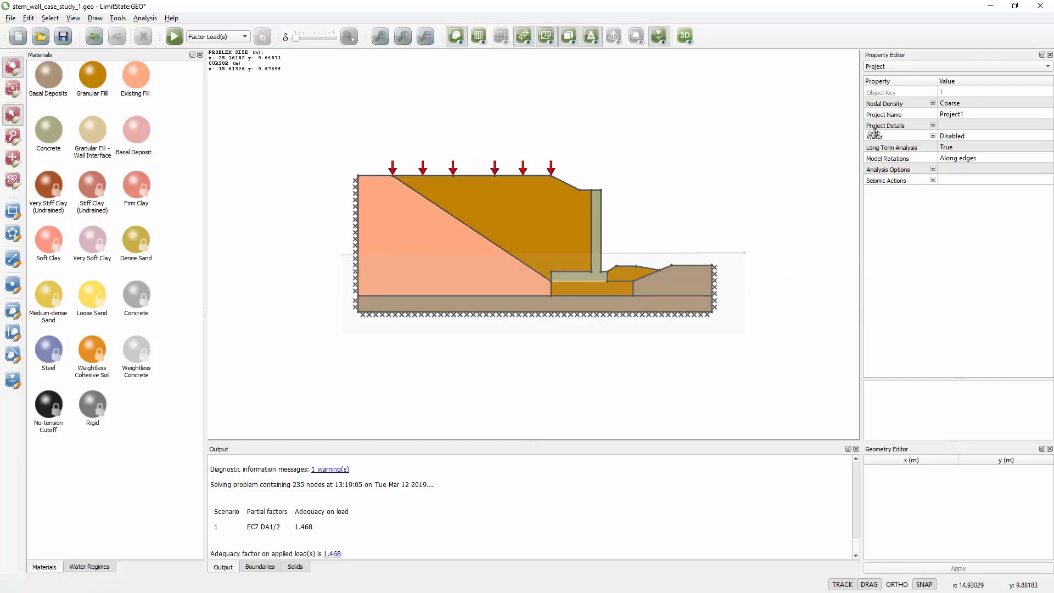
Set the project's Water property to Enabled and solve the model with the water table.
{"action": "left_click", "coordinate": [952, 142]}
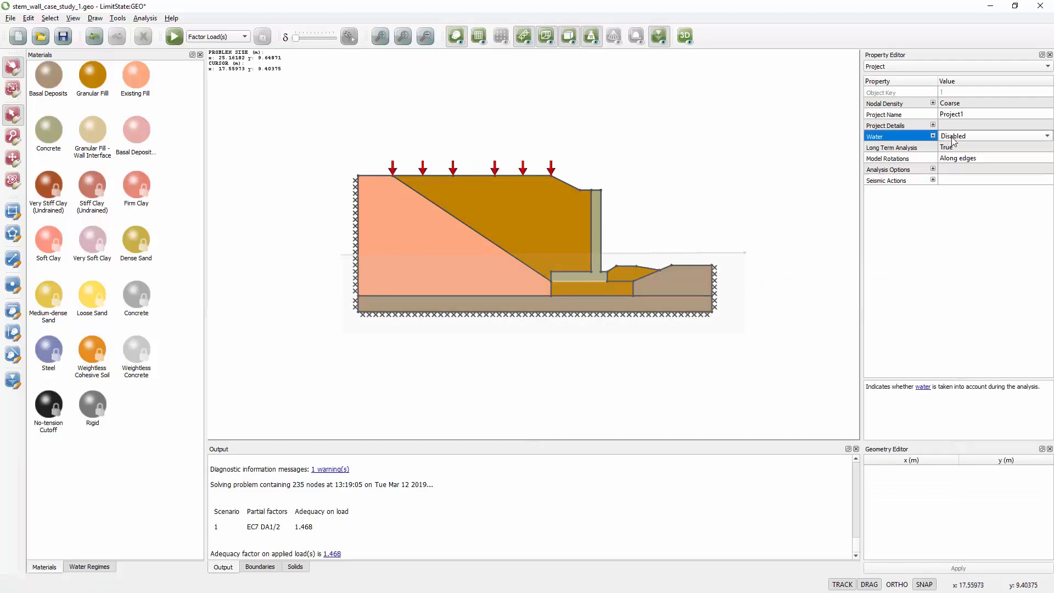
{"action": "left_click", "coordinate": [955, 143]}
{"action": "left_click", "coordinate": [954, 125]}
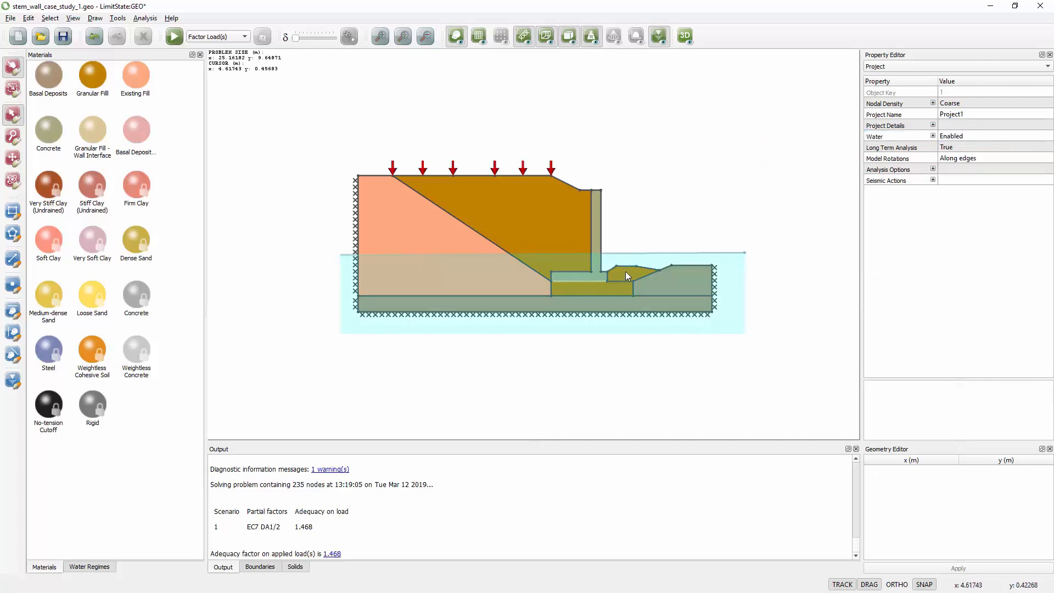
{"action": "left_click", "coordinate": [174, 37]}
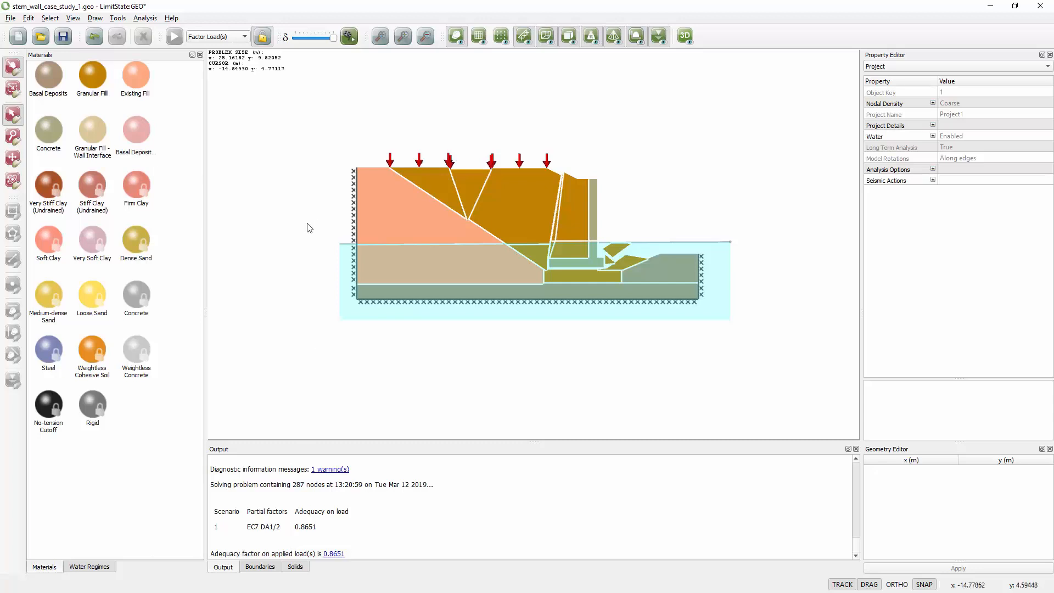
Unlock the solved stem wall model and close it.
{"action": "left_click", "coordinate": [263, 38]}
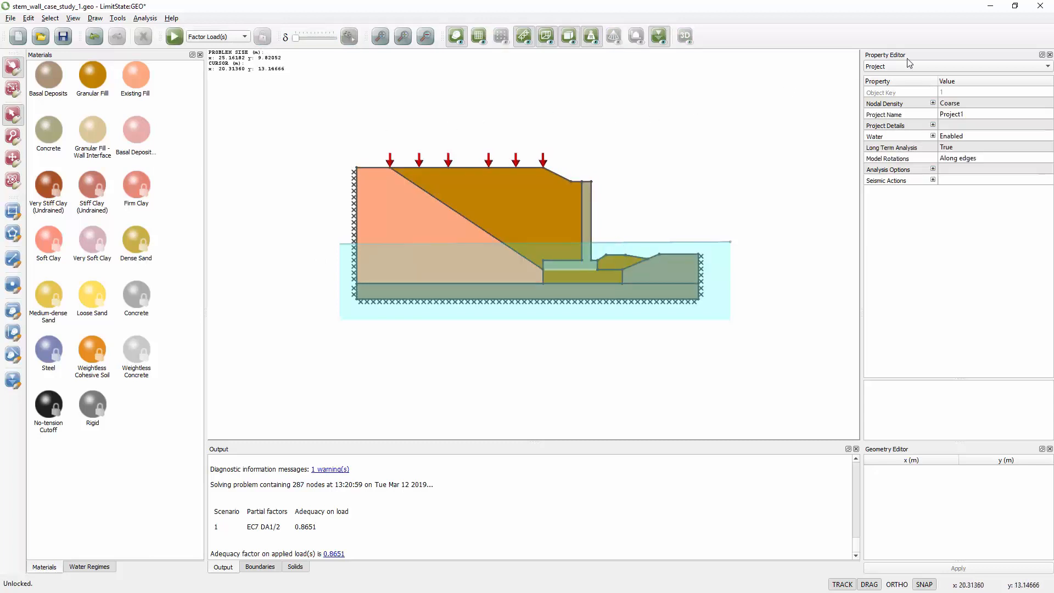
{"action": "left_click", "coordinate": [1040, 6]}
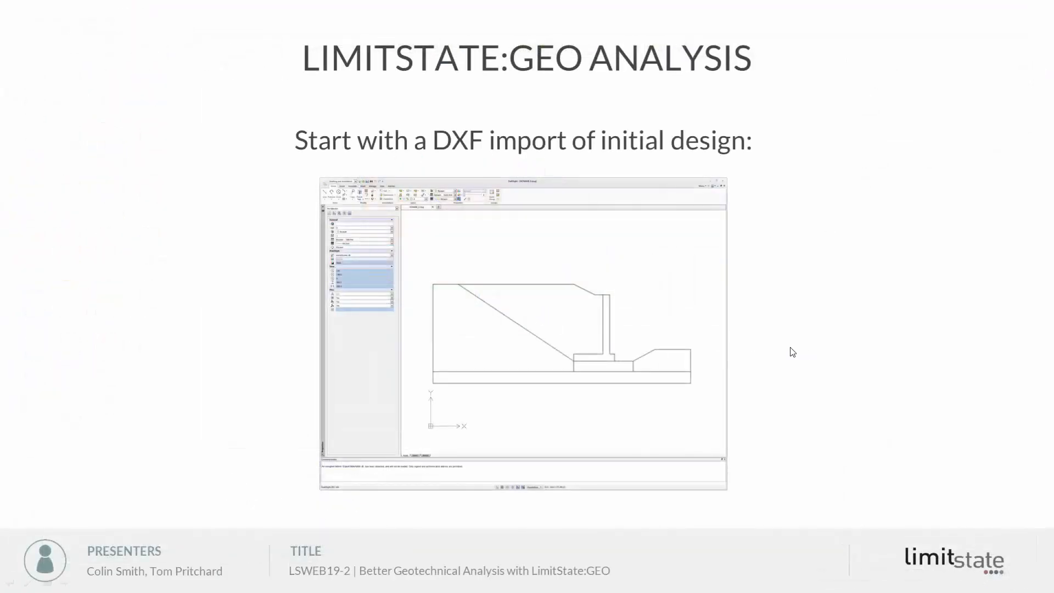
{"action": "key", "text": "Right"}
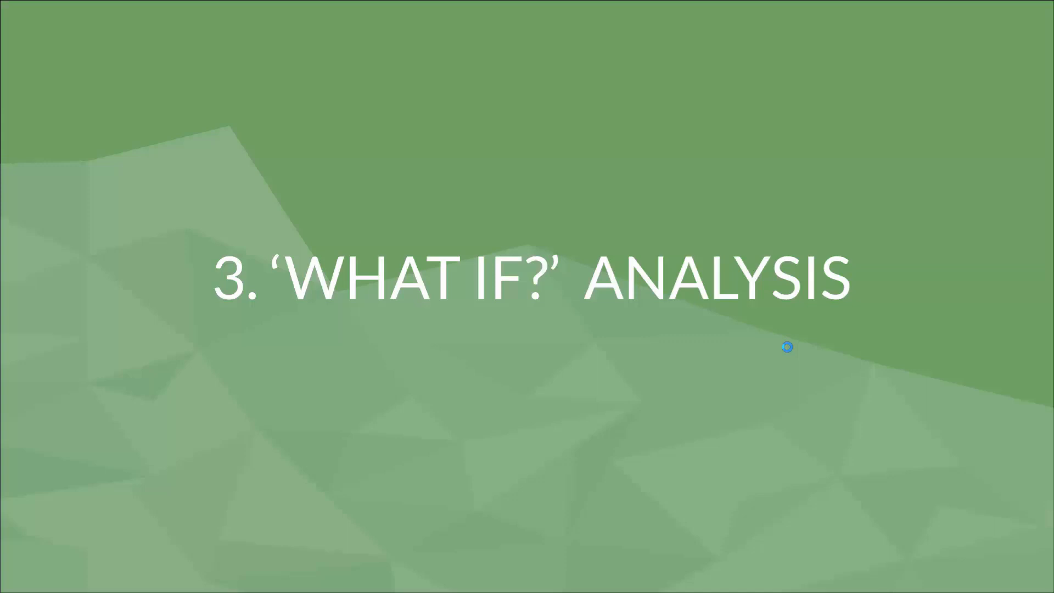
{"action": "key", "text": "Right"}
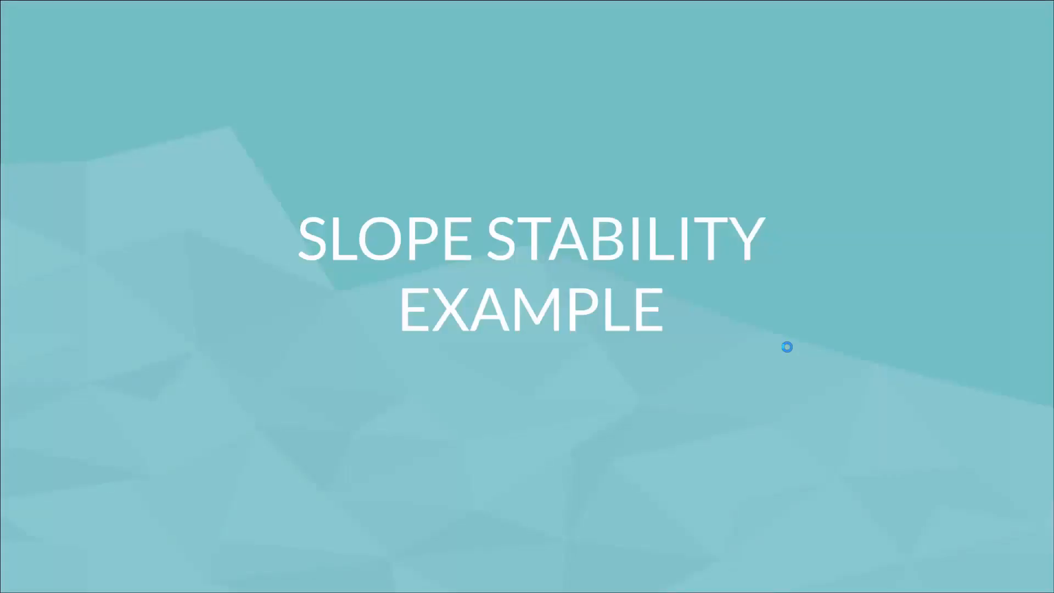
{"action": "key", "text": "Right"}
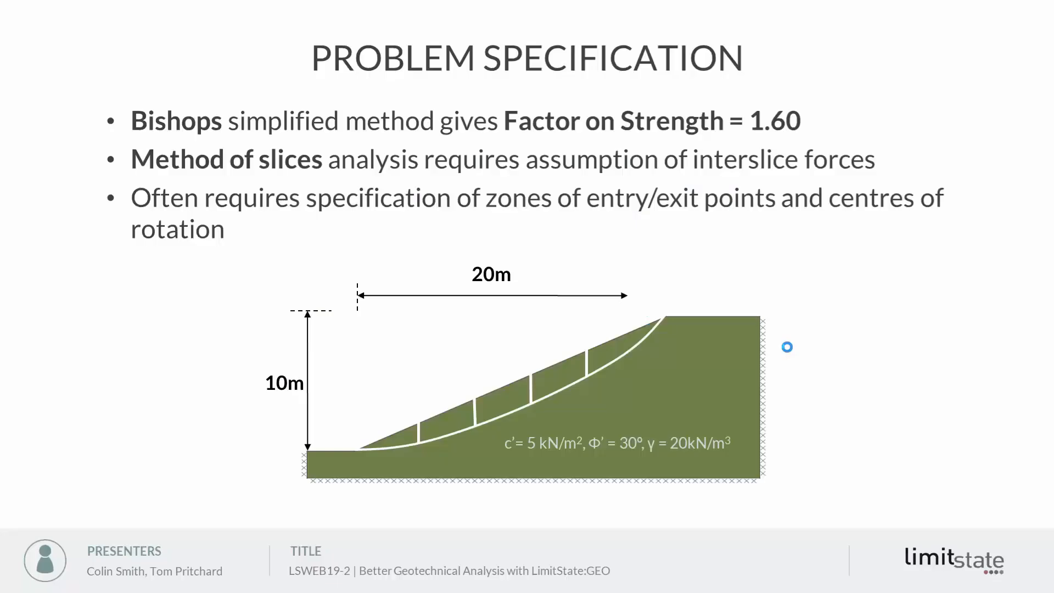
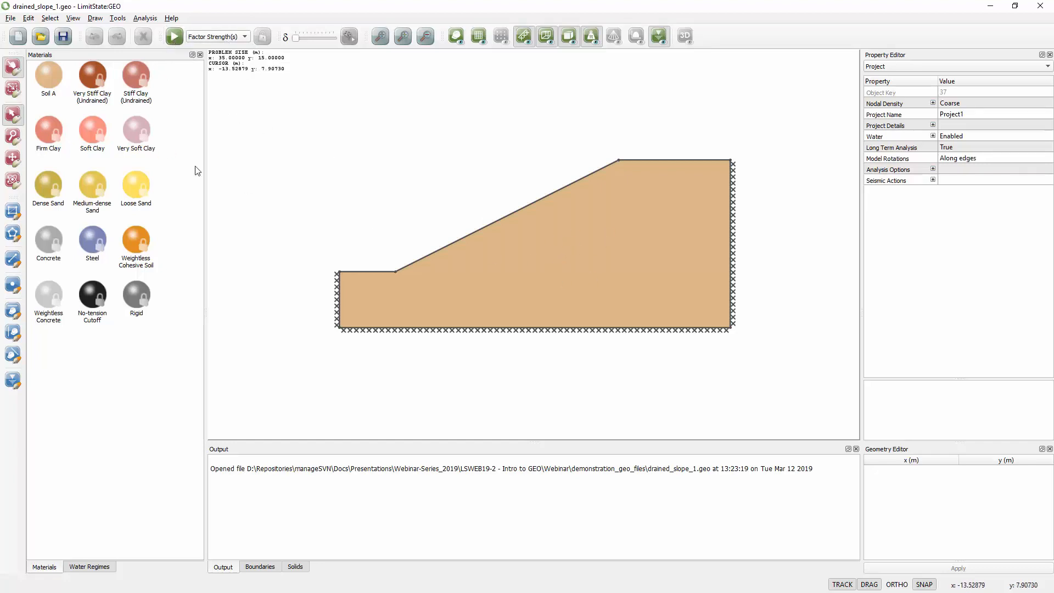
Check the Soil A material properties and solve the drained slope for its factor on strength.
{"action": "left_click", "coordinate": [58, 81]}
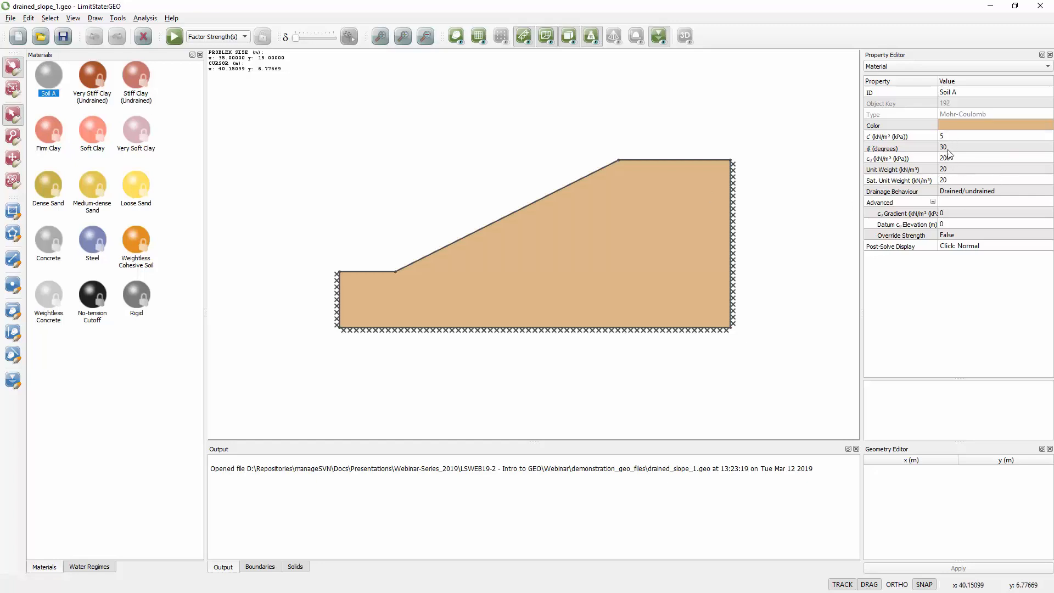
{"action": "left_click", "coordinate": [464, 142]}
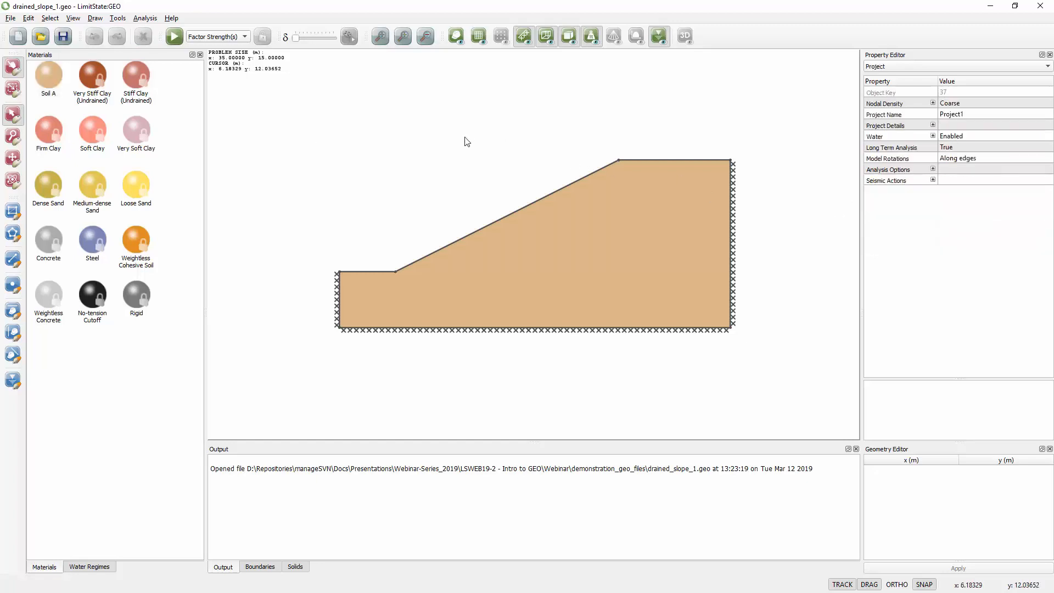
{"action": "left_click", "coordinate": [174, 36]}
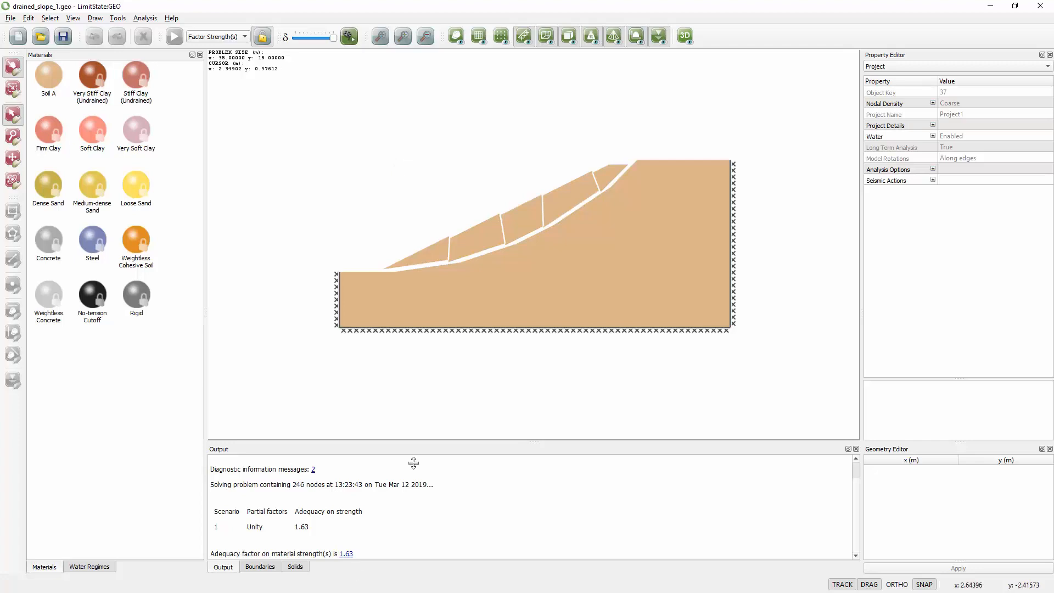
Read the adequacy factor explanation comparing Soil A's characteristic, design and collapse strengths, and close it.
{"action": "left_click", "coordinate": [345, 553]}
{"action": "left_click_drag", "start_coordinate": [449, 172], "coordinate": [423, 224]}
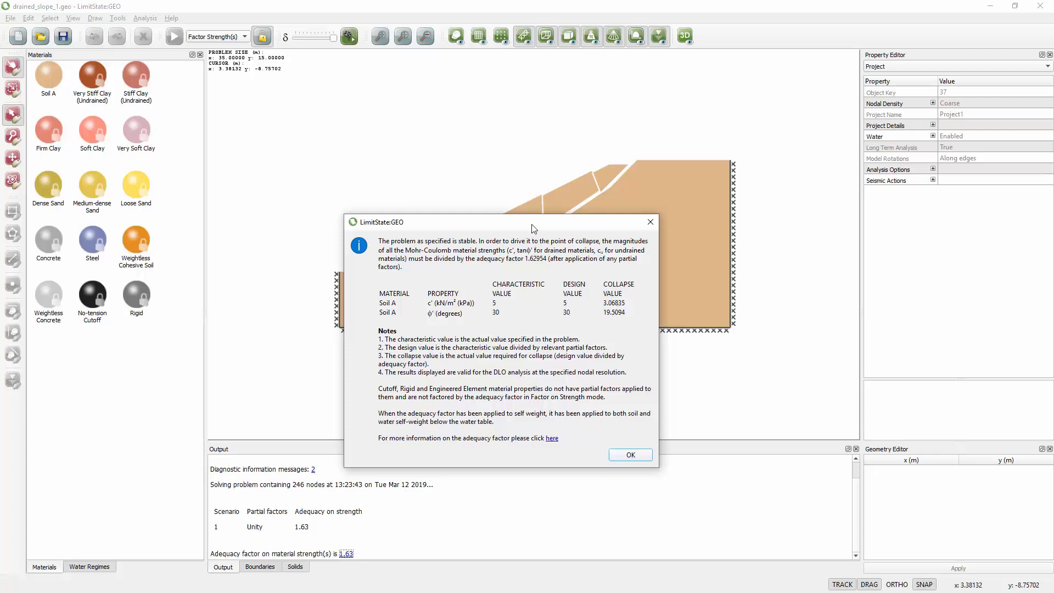
{"action": "left_click_drag", "start_coordinate": [532, 227], "coordinate": [654, 148]}
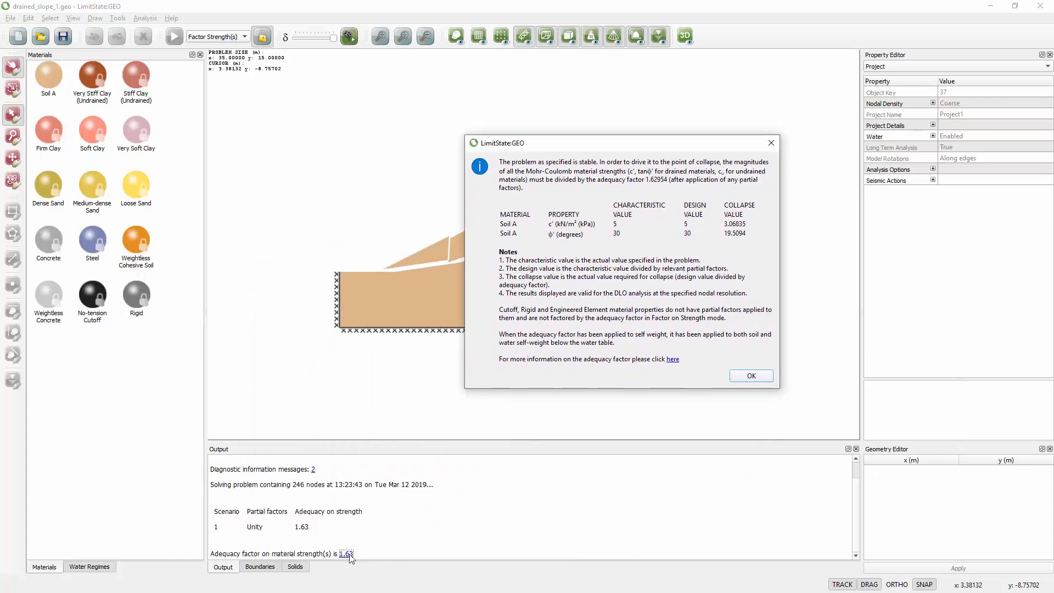
{"action": "left_click", "coordinate": [737, 377]}
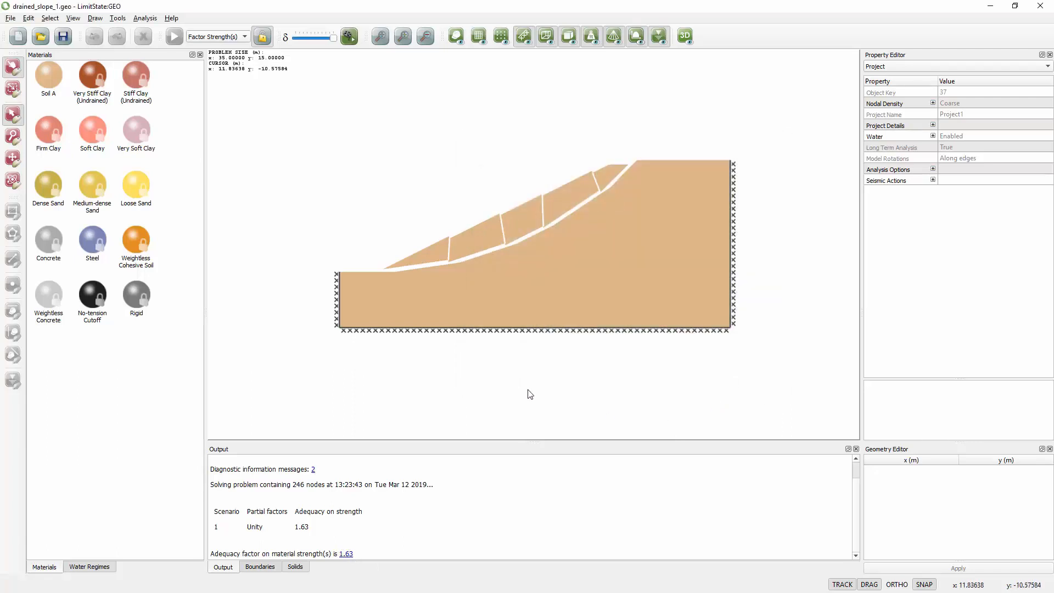
Unlock the slope, apply a variable normal load to the horizontal crest boundary, and solve the loaded model.
{"action": "left_click", "coordinate": [263, 37]}
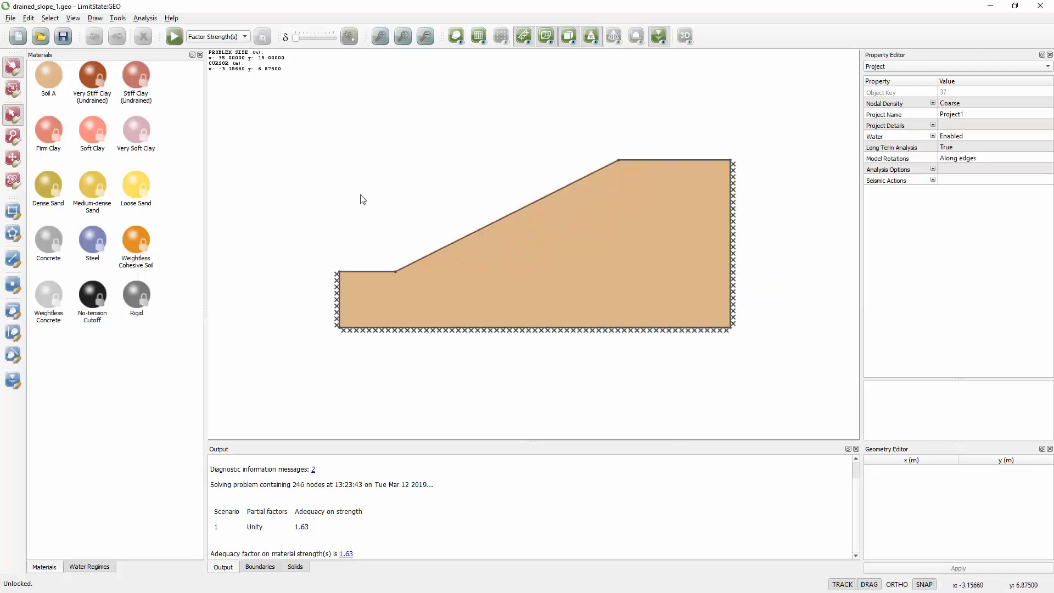
{"action": "left_click", "coordinate": [637, 165]}
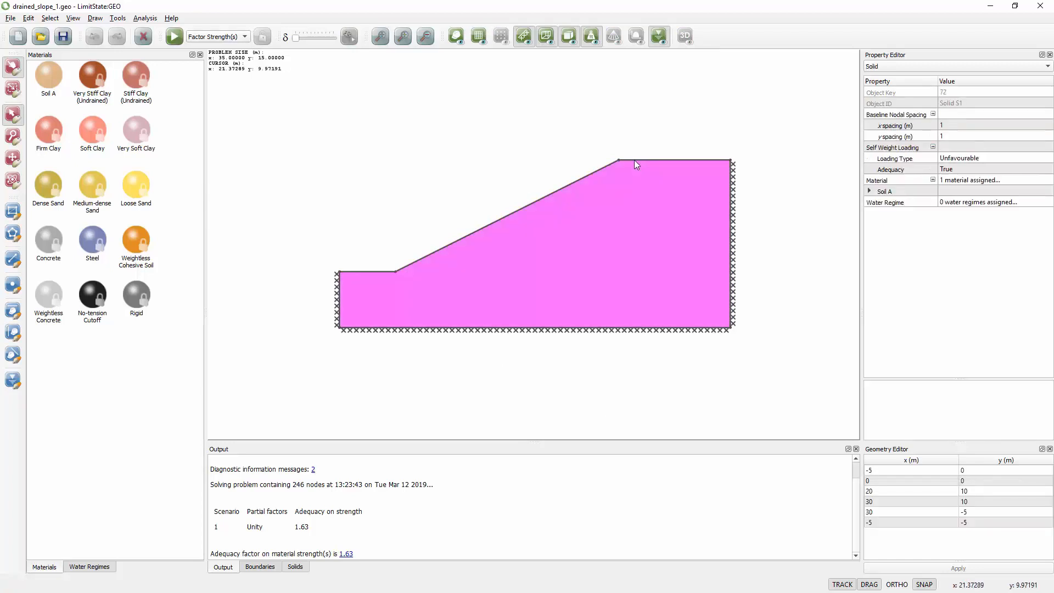
{"action": "scroll", "coordinate": [634, 155], "scroll_direction": "up", "scroll_amount": 2}
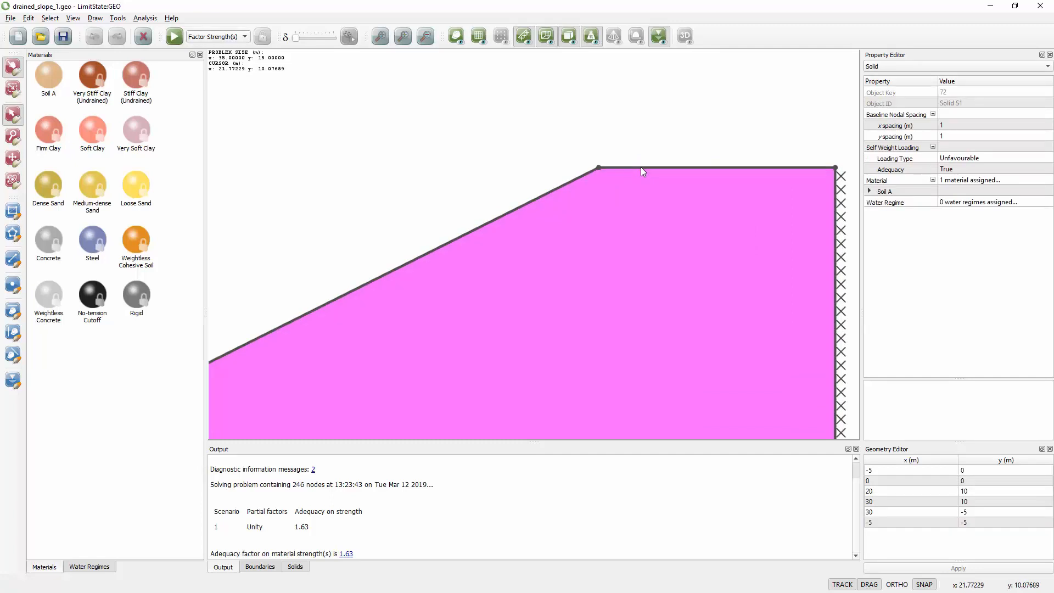
{"action": "left_click", "coordinate": [640, 167]}
{"action": "left_click", "coordinate": [868, 137]}
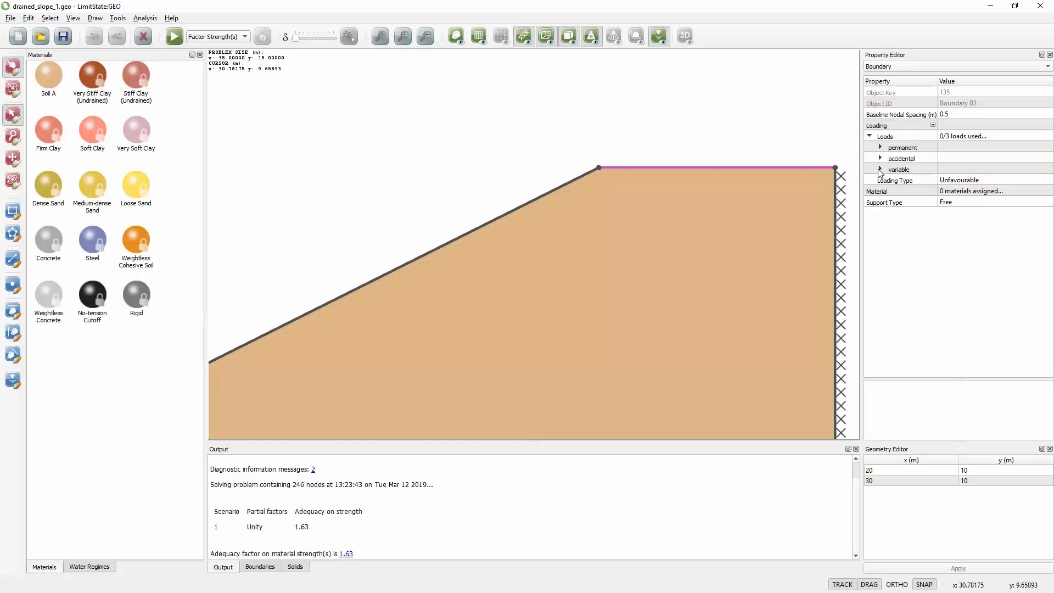
{"action": "left_click", "coordinate": [880, 169]}
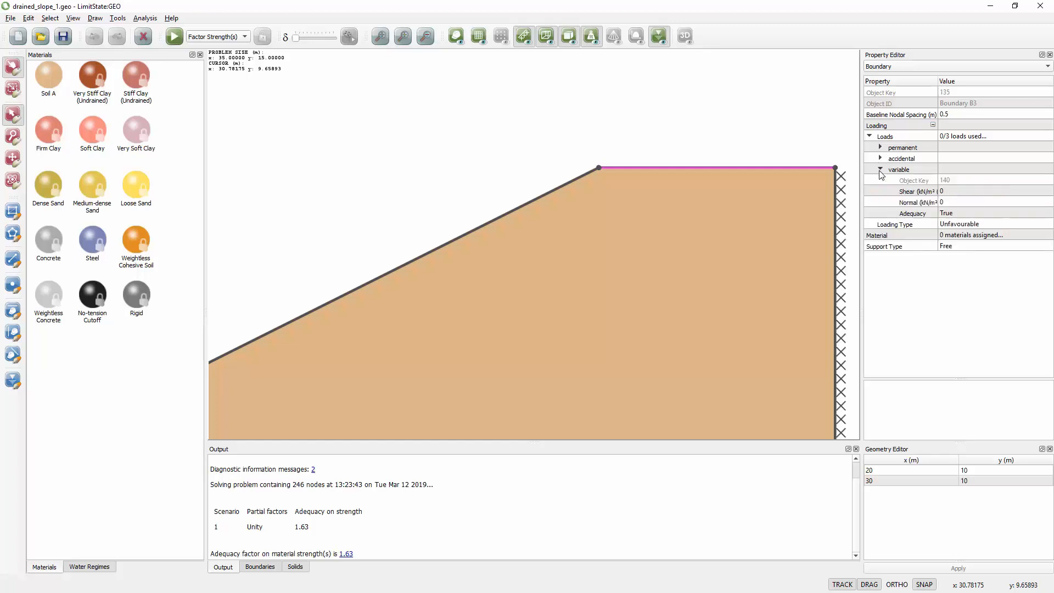
{"action": "left_click", "coordinate": [949, 203]}
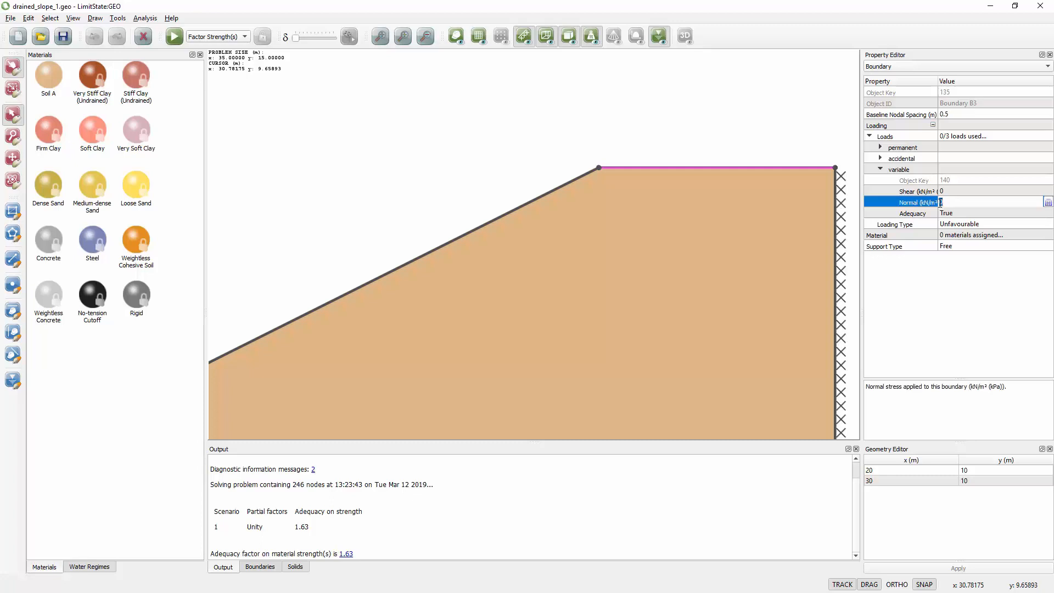
{"action": "left_click", "coordinate": [948, 238]}
{"action": "left_click", "coordinate": [549, 125]}
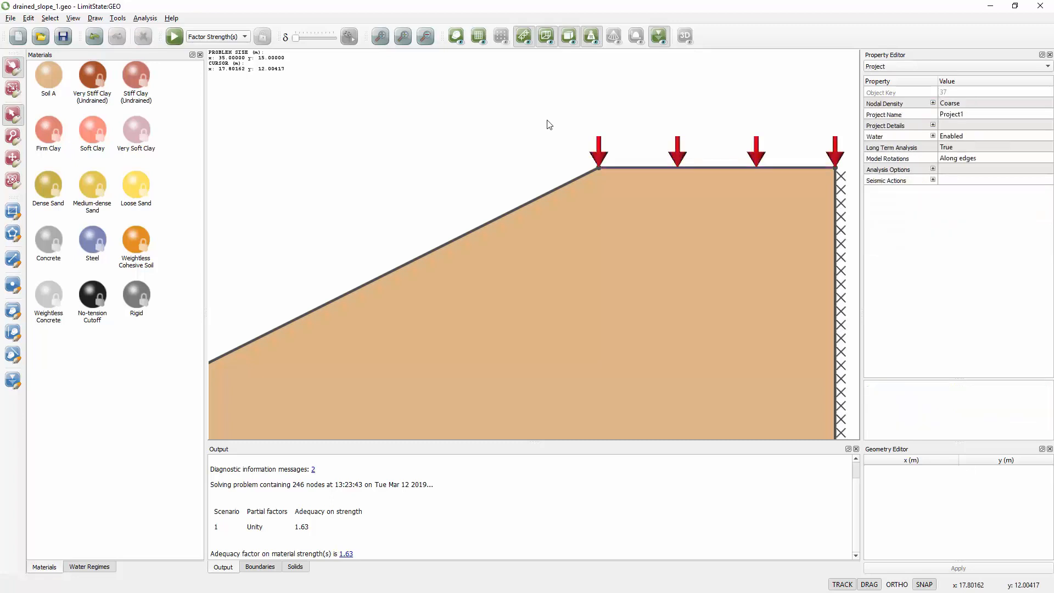
{"action": "left_click", "coordinate": [174, 37]}
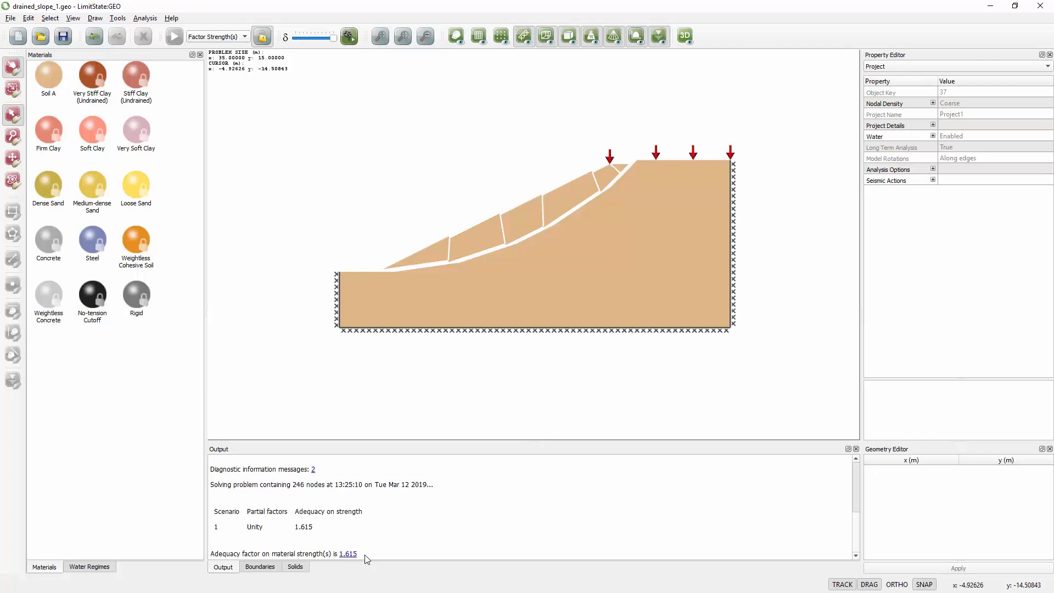
Unlock the model, remove the crest load, and draw a boundary from the slope toe to the vertical edge at x = 30, about y = 6.9 m.
{"action": "left_click", "coordinate": [261, 37]}
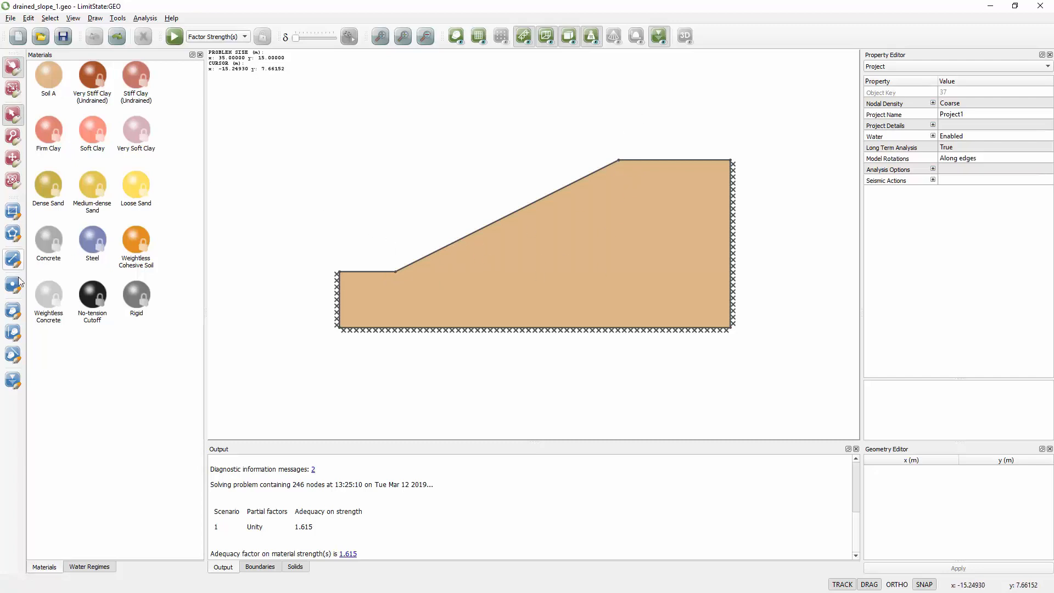
{"action": "left_click", "coordinate": [12, 258]}
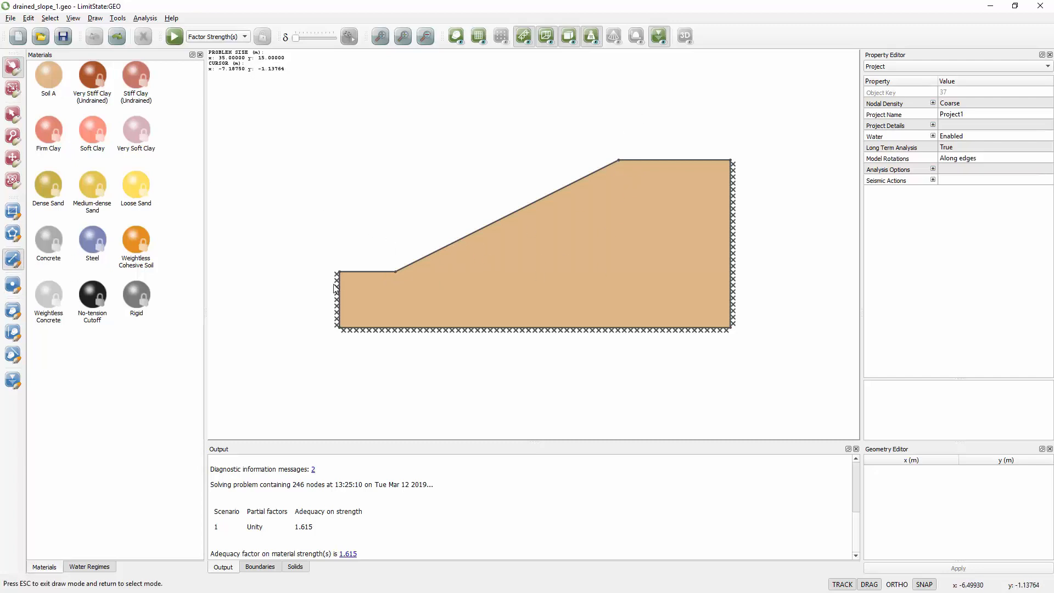
{"action": "left_click", "coordinate": [396, 274]}
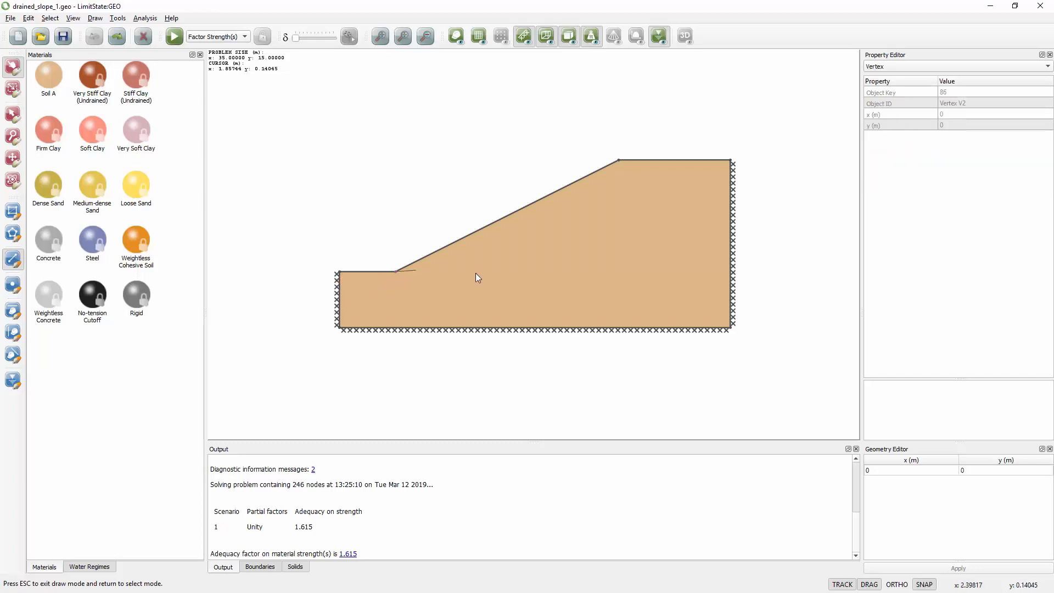
{"action": "left_click", "coordinate": [730, 194]}
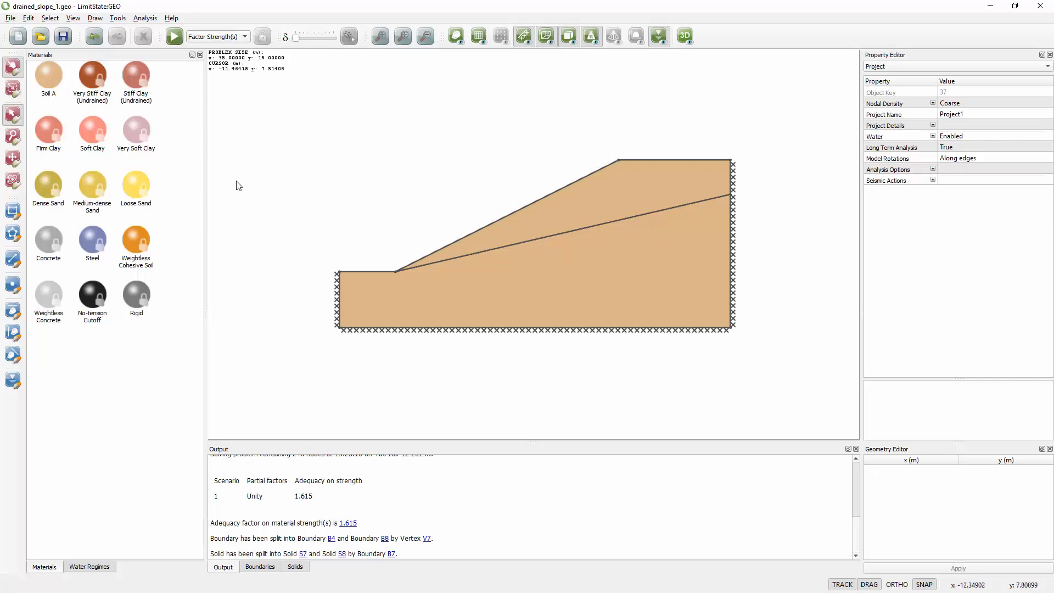
Assign Soft Clay to the inclined boundary, add a vertex near its middle, and move it to about x = 15.9 m, y = 2.8 m.
{"action": "left_click_drag", "start_coordinate": [88, 130], "coordinate": [545, 240]}
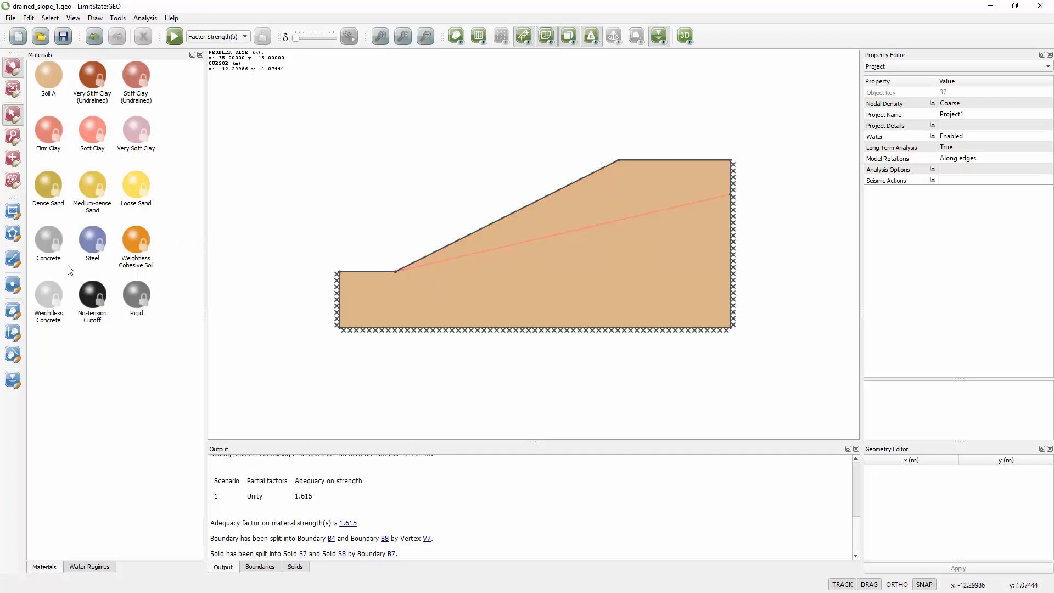
{"action": "left_click", "coordinate": [13, 285]}
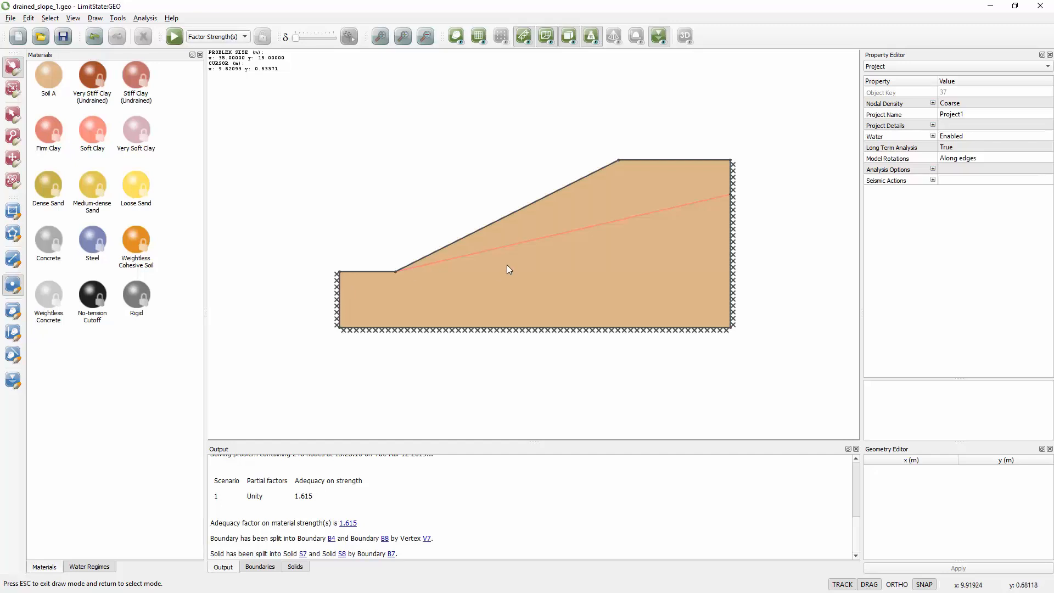
{"action": "left_click", "coordinate": [579, 231]}
{"action": "left_click", "coordinate": [579, 231]}
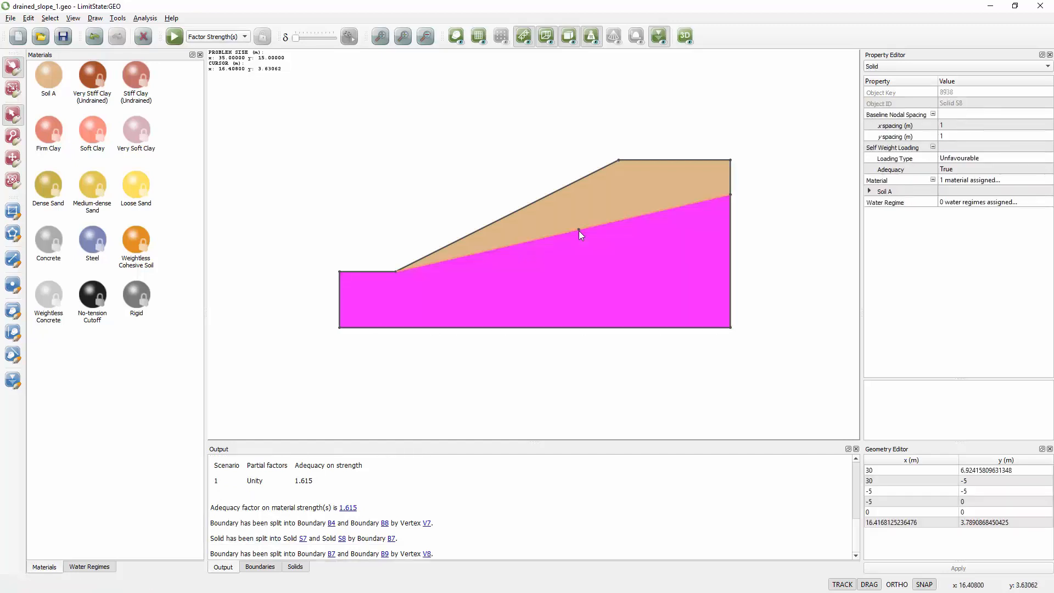
{"action": "left_click", "coordinate": [578, 230]}
{"action": "left_click_drag", "start_coordinate": [579, 229], "coordinate": [573, 240]}
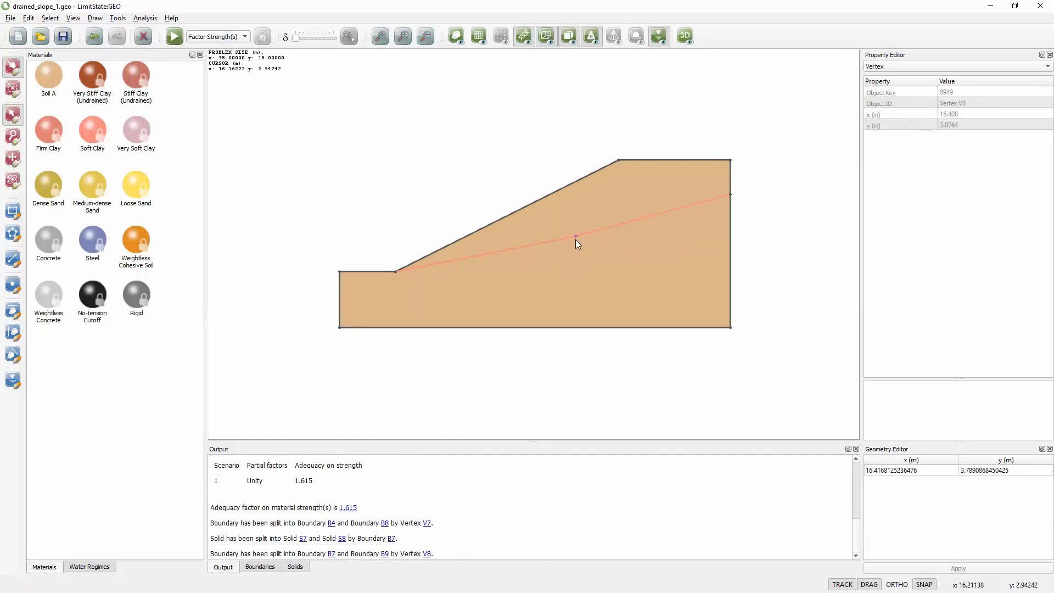
Add a second vertex on the Soft Clay boundary nearer the toe and move it to about x = 10.1 m, y = 1.4 m.
{"action": "left_click", "coordinate": [13, 285]}
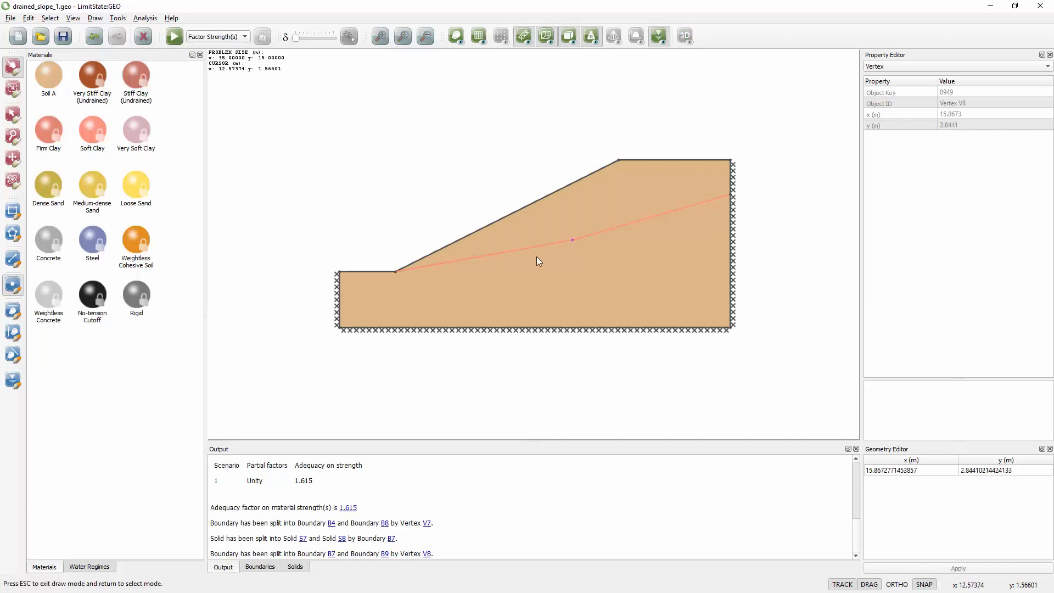
{"action": "left_click", "coordinate": [511, 251]}
{"action": "key", "text": "Escape"}
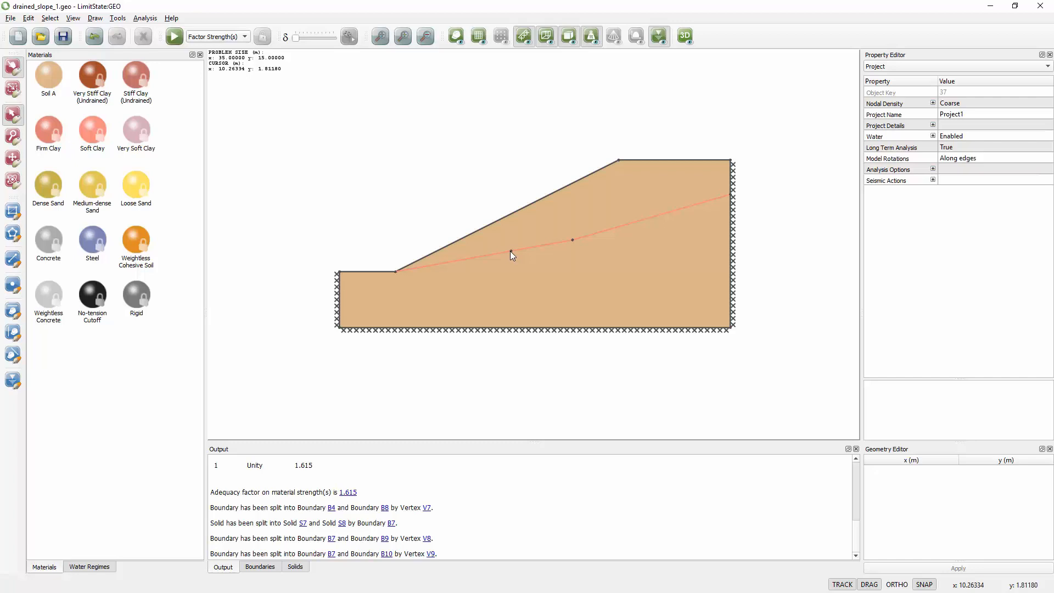
{"action": "left_click", "coordinate": [510, 252]}
{"action": "left_click_drag", "start_coordinate": [511, 251], "coordinate": [508, 256]}
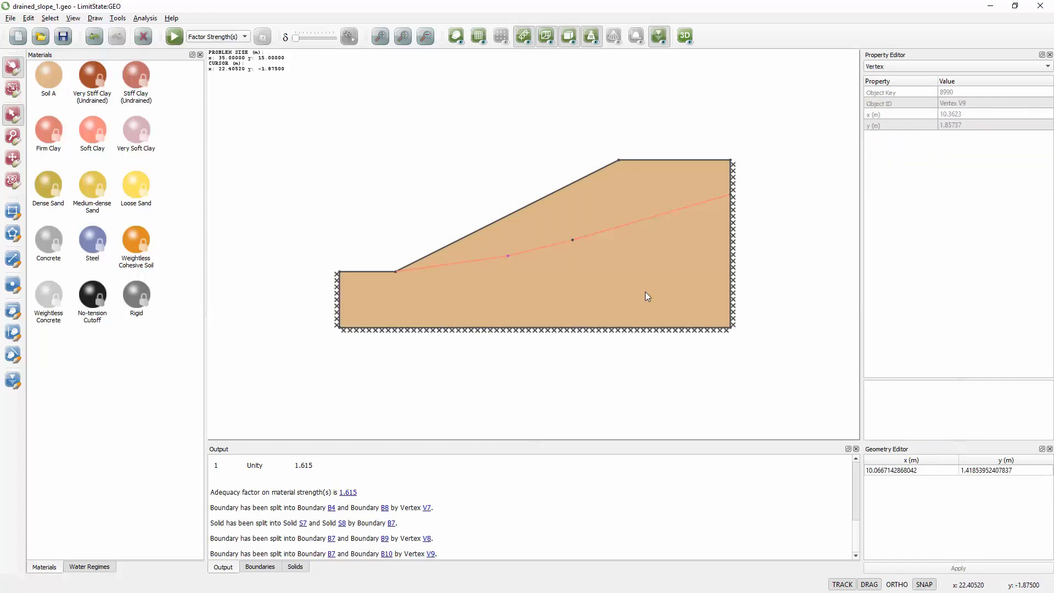
Examine the editable x and y coordinates of the Soft Clay layer's vertex nearer the toe.
{"action": "left_click", "coordinate": [897, 473]}
{"action": "left_click", "coordinate": [979, 473]}
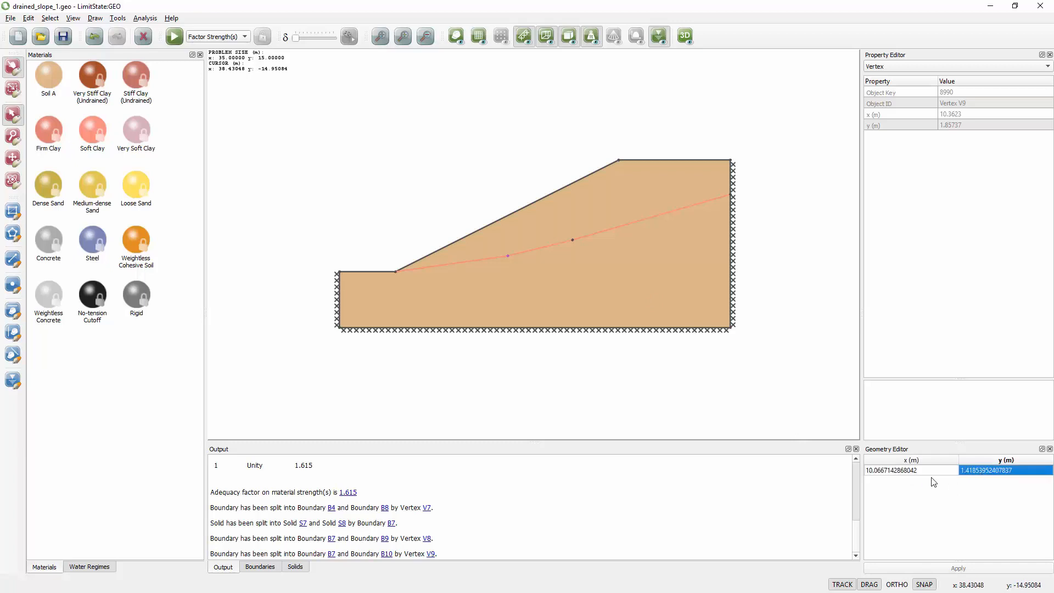
{"action": "left_click", "coordinate": [909, 473]}
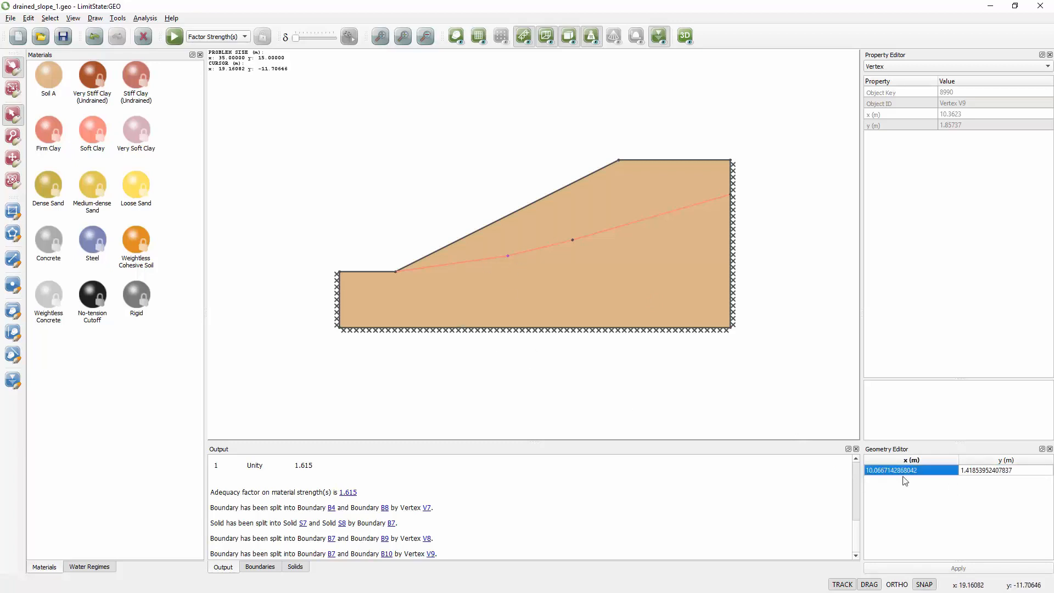
{"action": "left_click", "coordinate": [965, 475]}
{"action": "left_click", "coordinate": [926, 476]}
Deselect the vertex and solve the slope with the thin Soft Clay layer.
{"action": "left_click", "coordinate": [463, 168]}
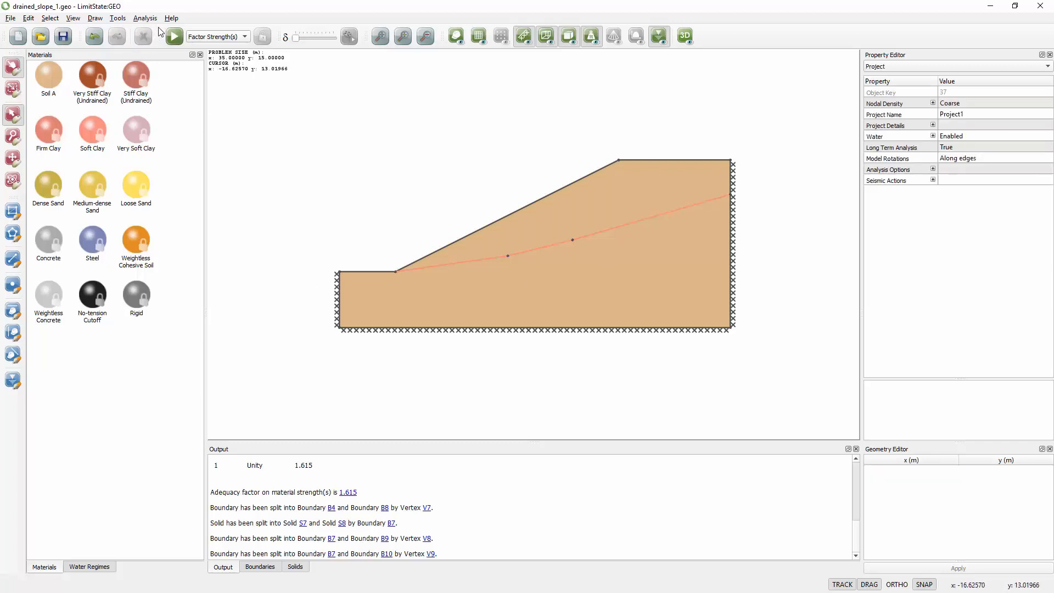
{"action": "key", "text": "F5"}
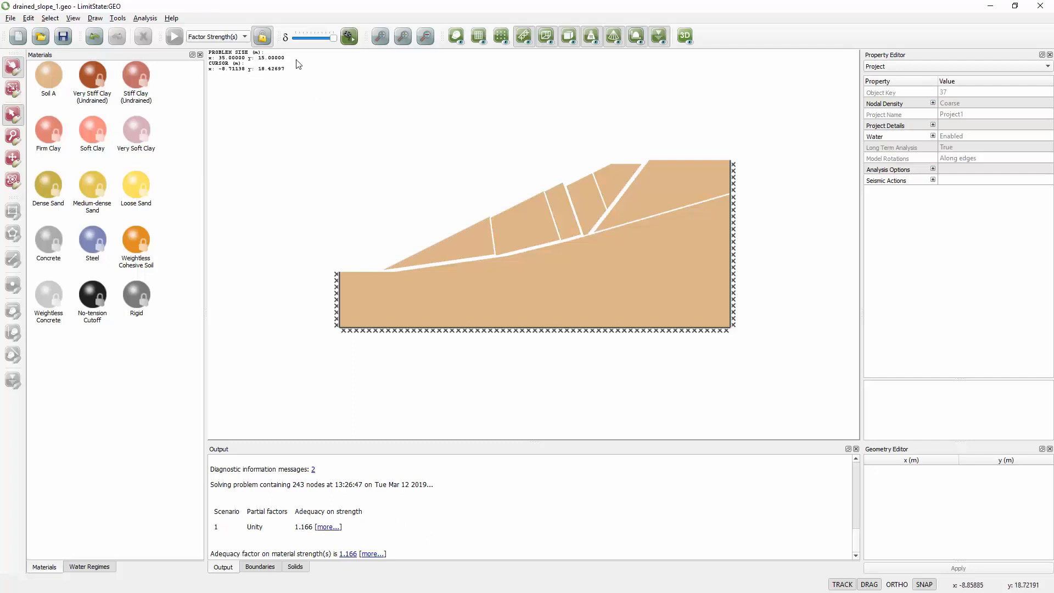
Unlock the solved slope model, discard its unsaved changes, and open simple_footing_1.geo.
{"action": "left_click", "coordinate": [264, 37]}
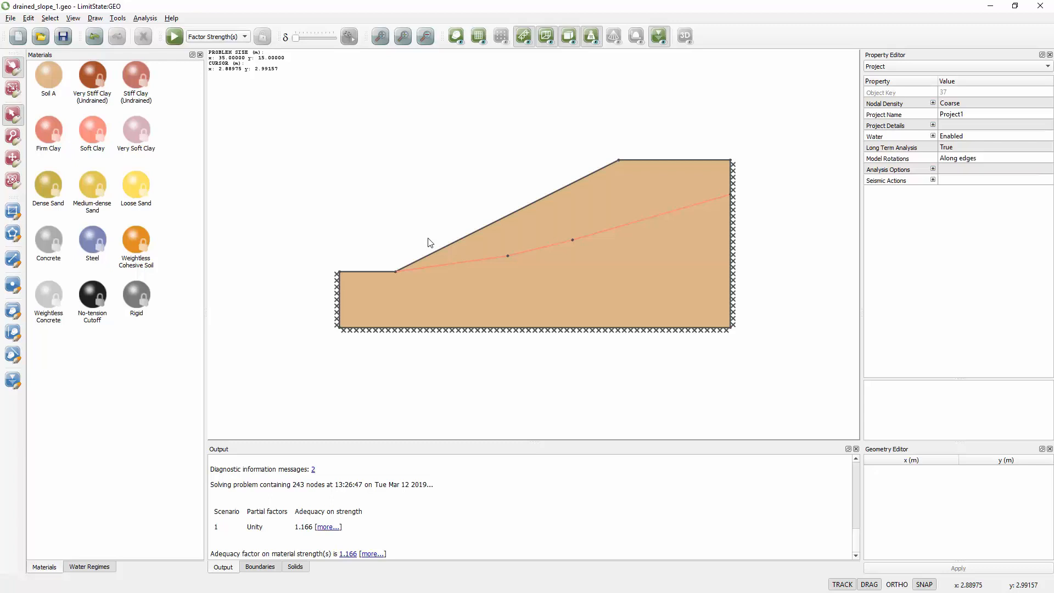
{"action": "left_click", "coordinate": [18, 37]}
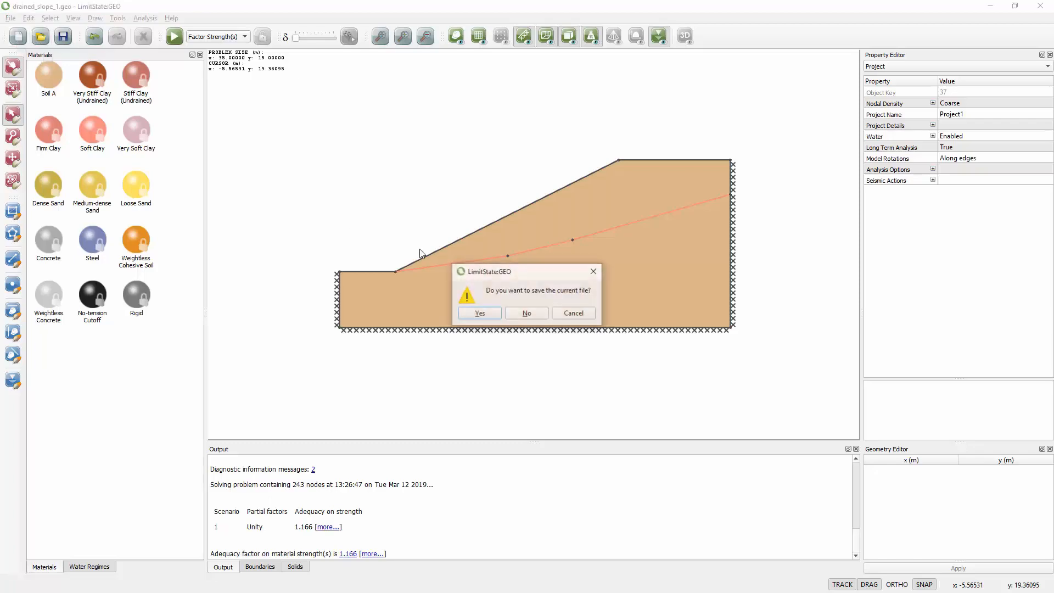
{"action": "left_click", "coordinate": [526, 313]}
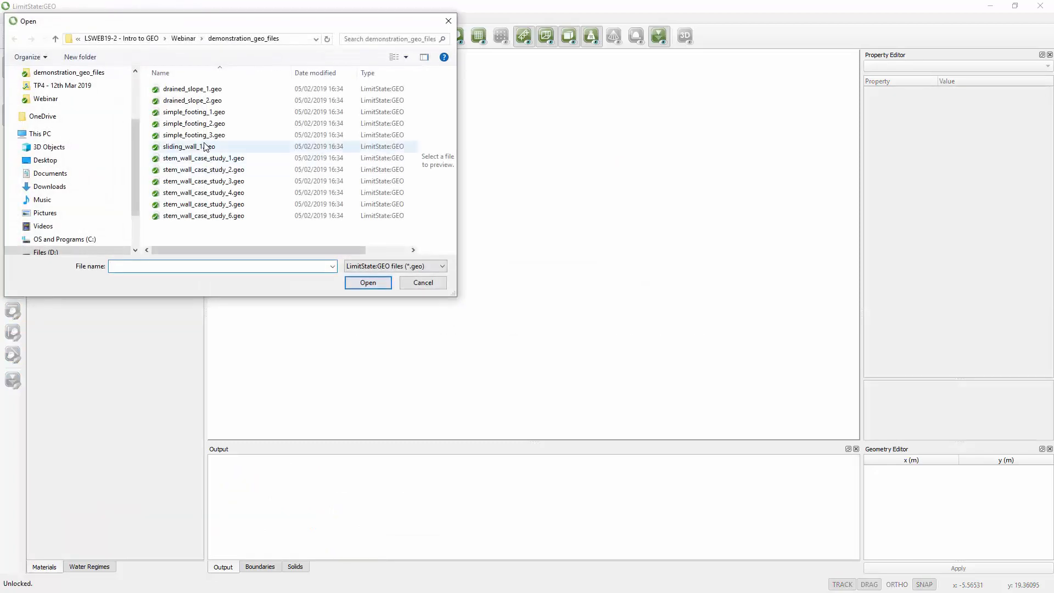
{"action": "left_click", "coordinate": [198, 127]}
{"action": "left_click", "coordinate": [196, 112]}
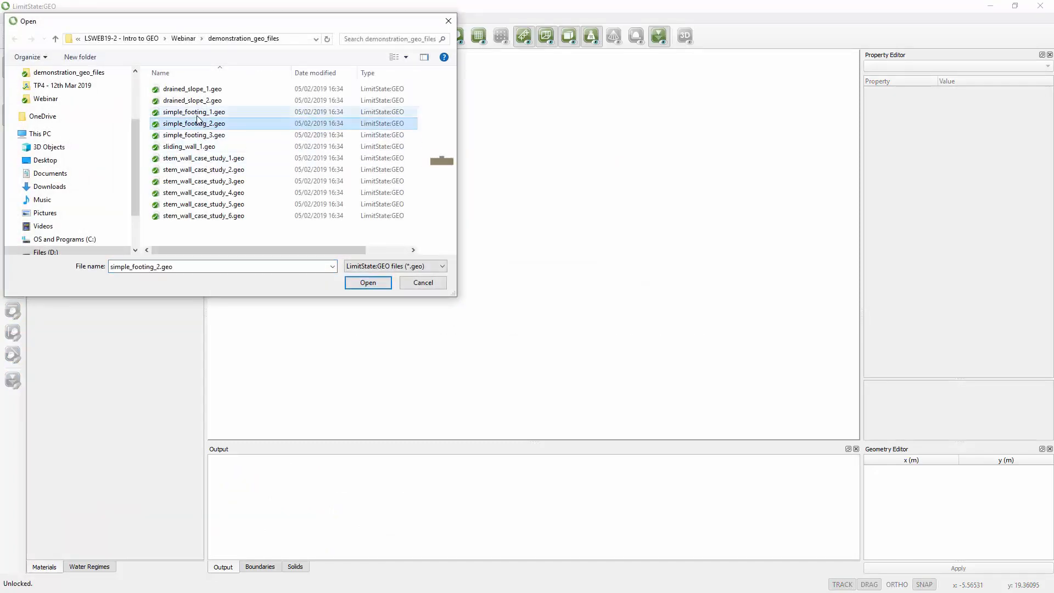
{"action": "left_click", "coordinate": [365, 283]}
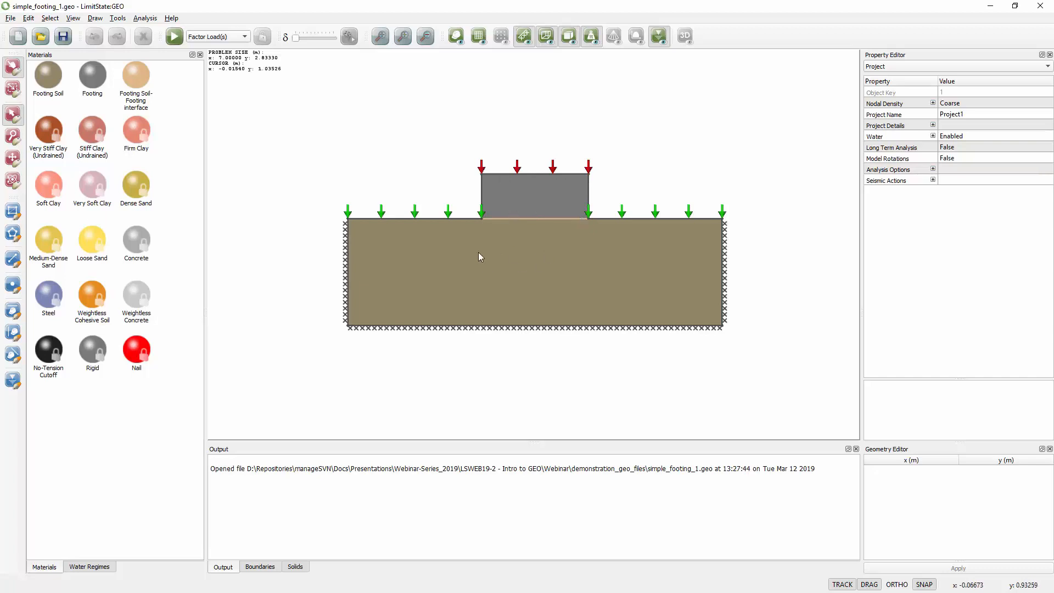
Examine the Footing Soil's undrained shear strength and drained angle of shearing resistance in the soil block's material properties.
{"action": "left_click", "coordinate": [446, 269]}
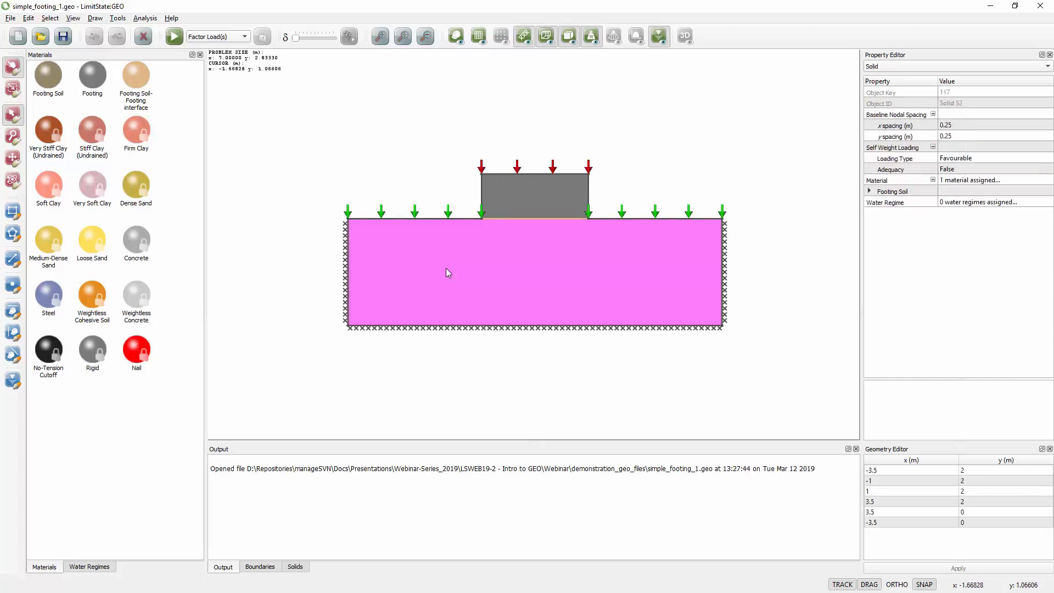
{"action": "left_click", "coordinate": [869, 191]}
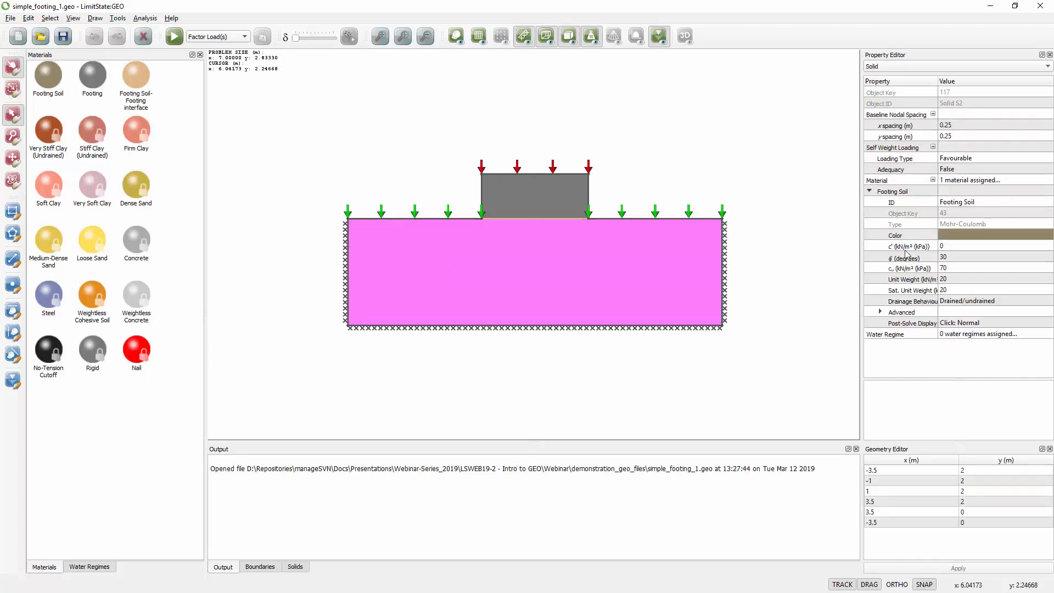
{"action": "left_click", "coordinate": [953, 271]}
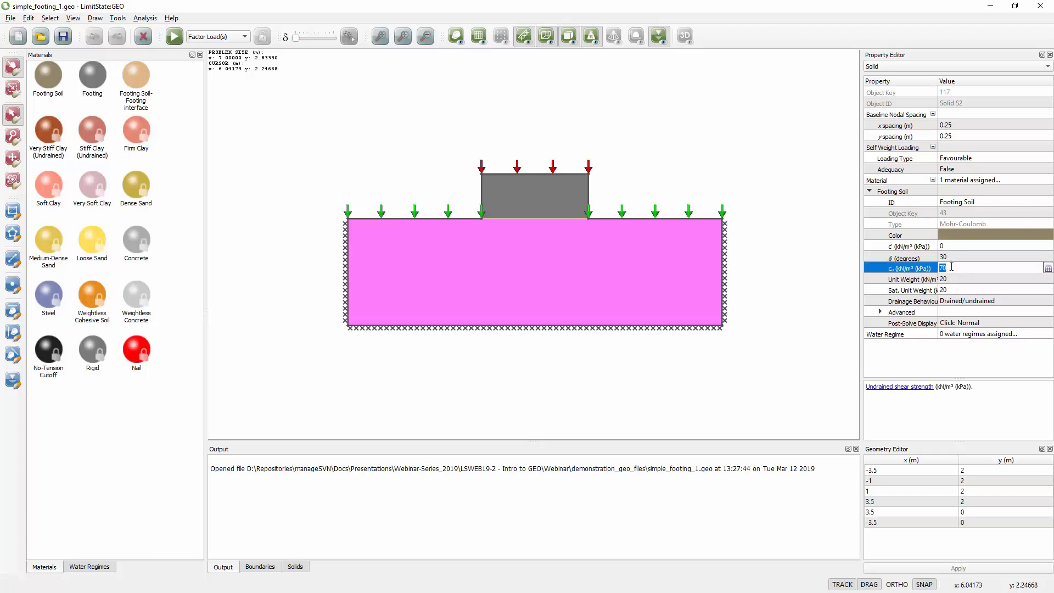
{"action": "left_click", "coordinate": [947, 255]}
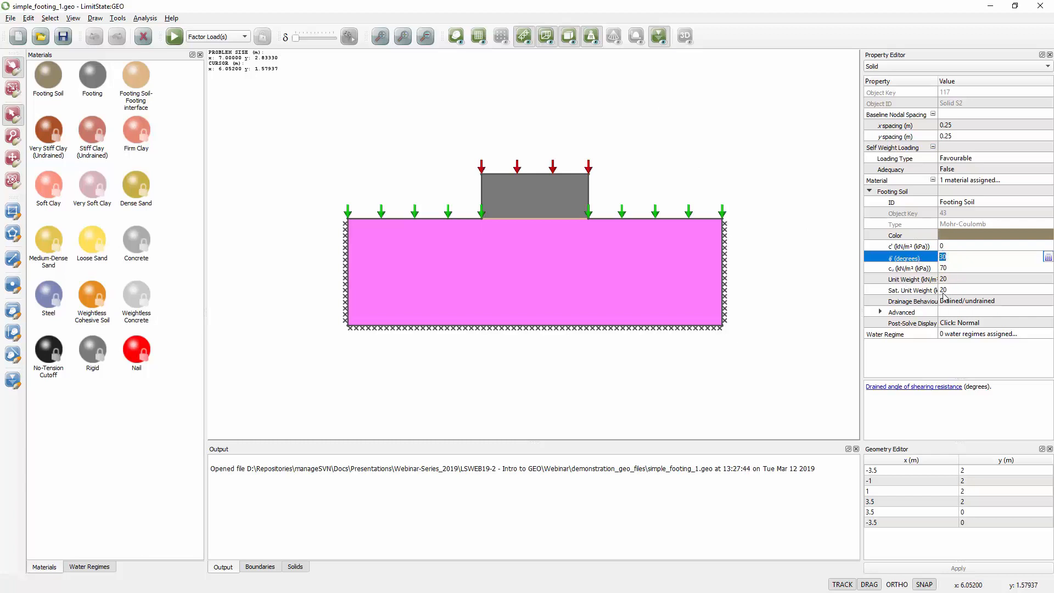
{"action": "left_click", "coordinate": [770, 164]}
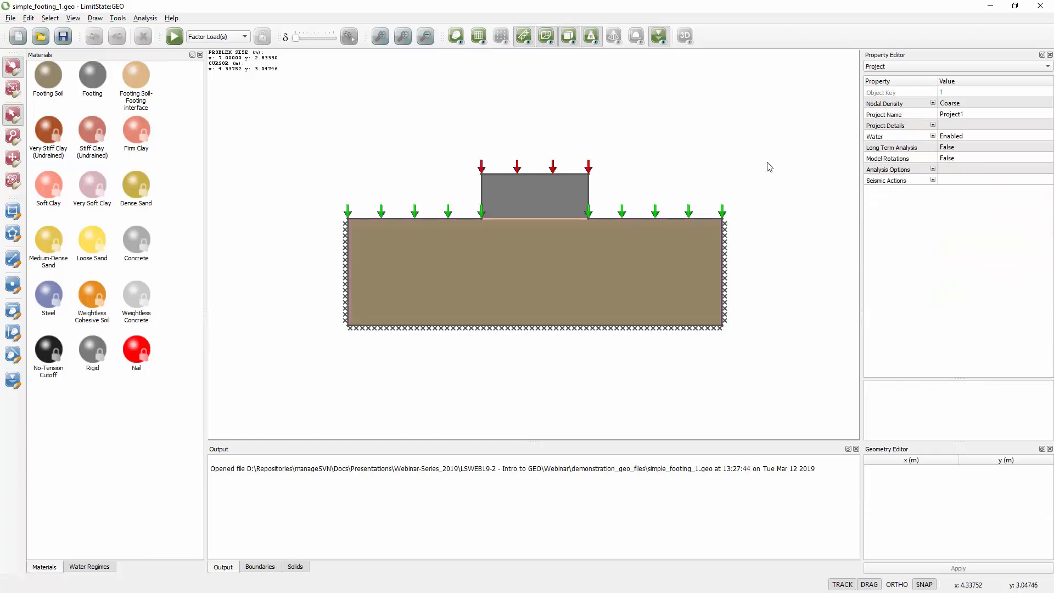
Check the project's Long Term Analysis setting against the Footing Soil's undrained shear strength.
{"action": "left_click", "coordinate": [907, 151]}
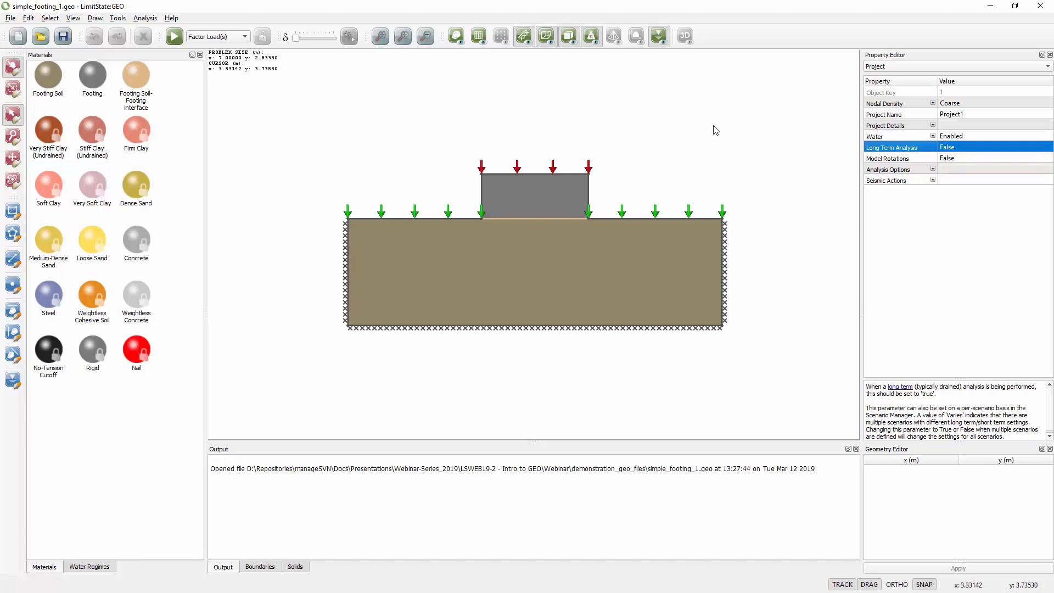
{"action": "left_click", "coordinate": [666, 240]}
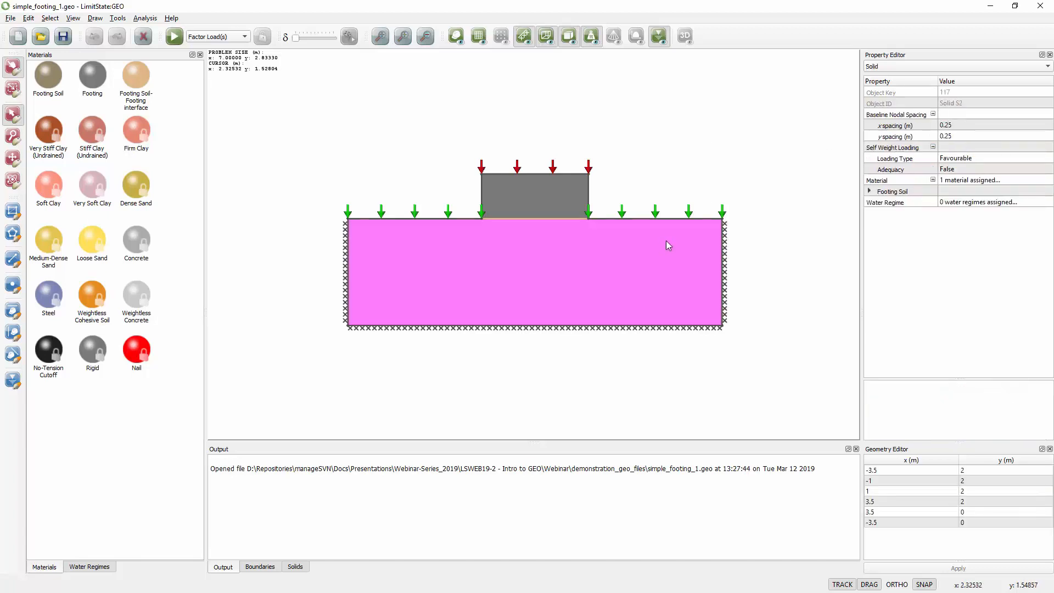
{"action": "left_click", "coordinate": [871, 193]}
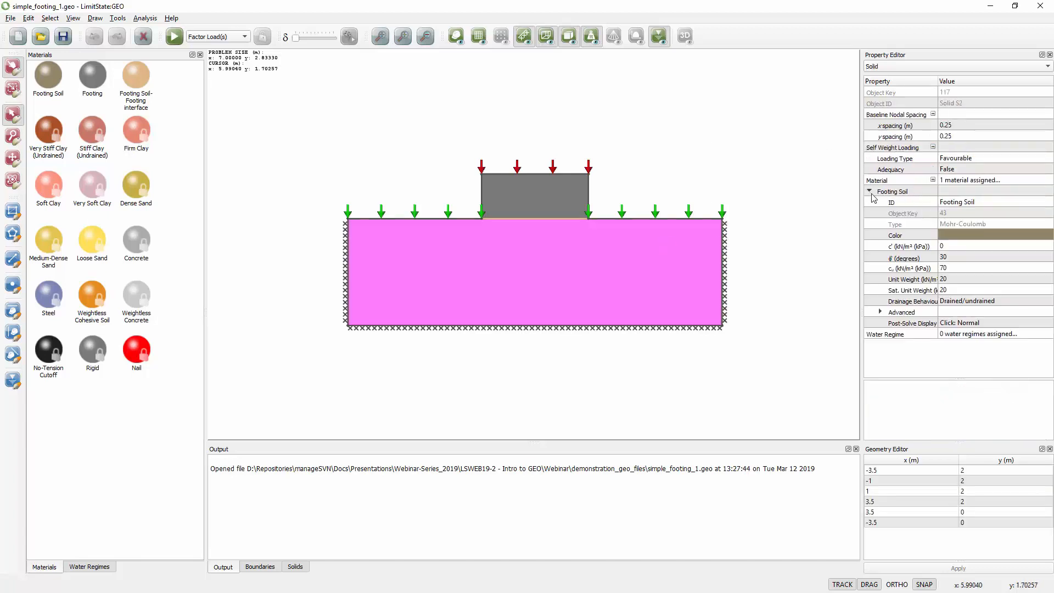
{"action": "left_click", "coordinate": [947, 269]}
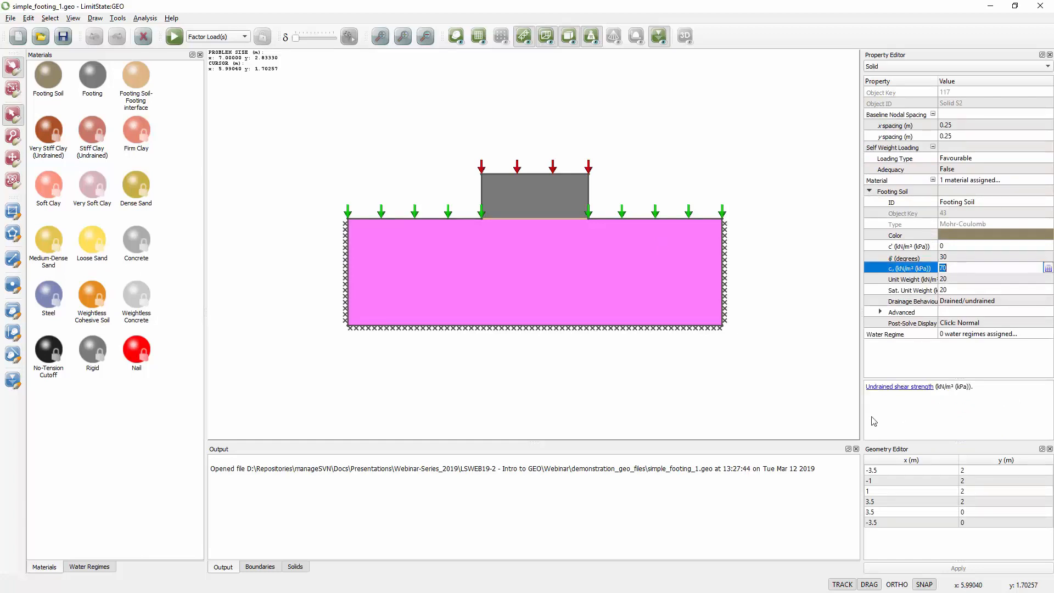
{"action": "left_click", "coordinate": [691, 188]}
Inspect the permanent and variable loads on the footing's top boundary, including the permanent load's Adequacy setting.
{"action": "left_click", "coordinate": [518, 174]}
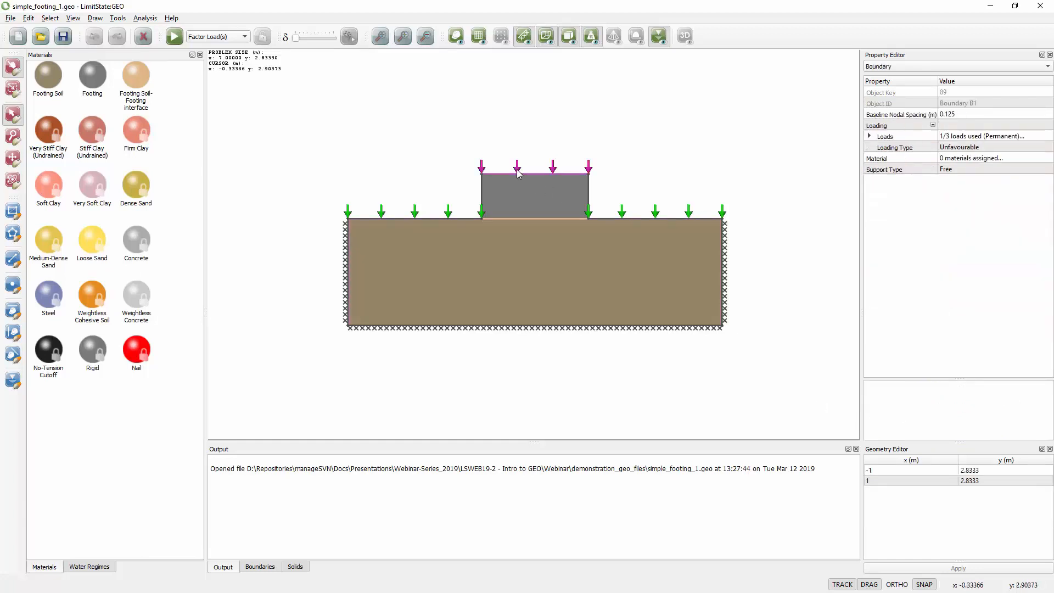
{"action": "left_click", "coordinate": [869, 136]}
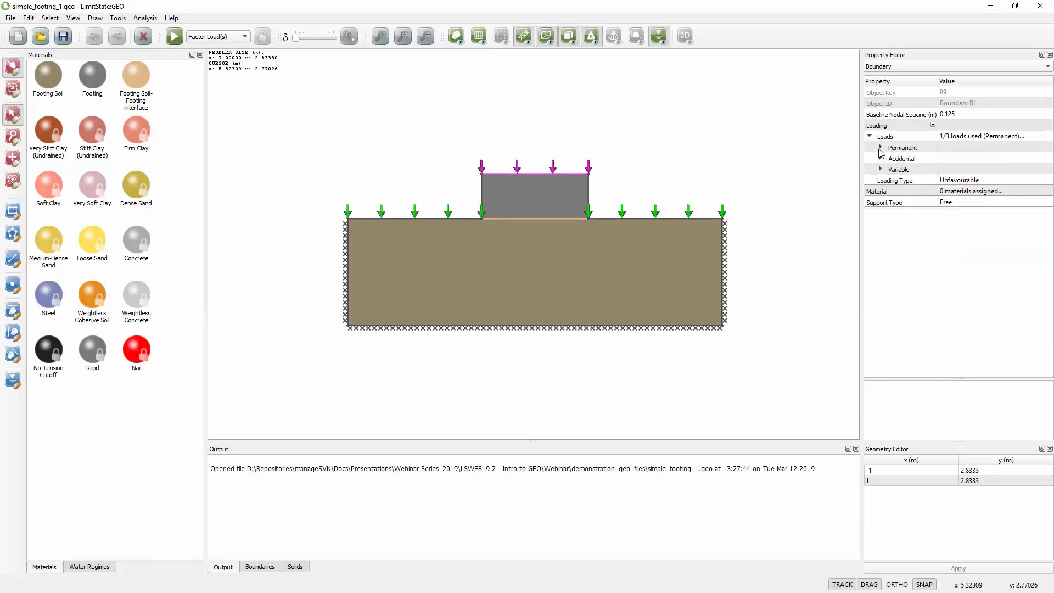
{"action": "left_click", "coordinate": [881, 168]}
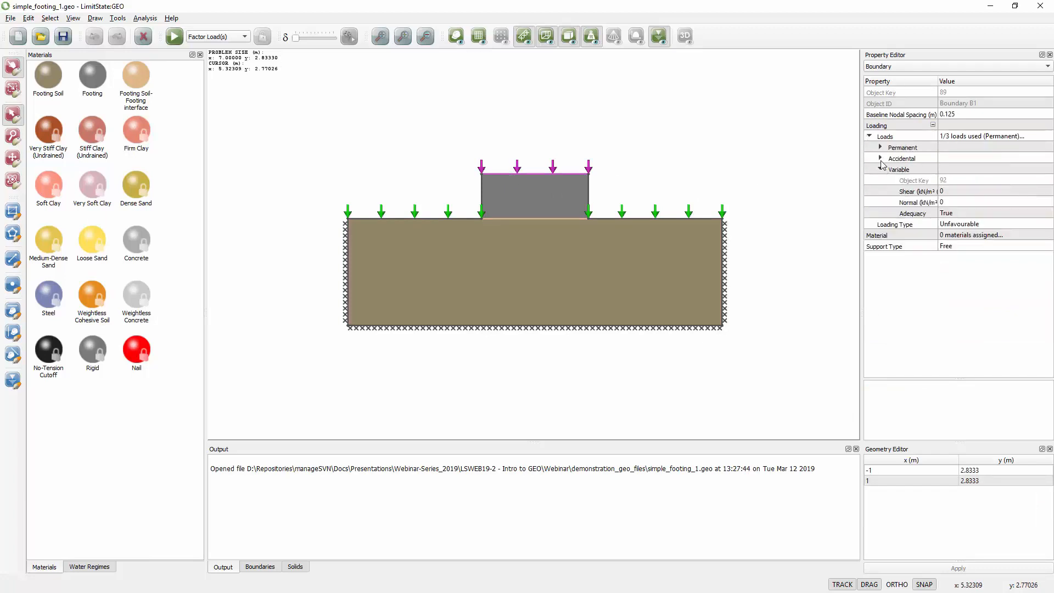
{"action": "left_click", "coordinate": [881, 147]}
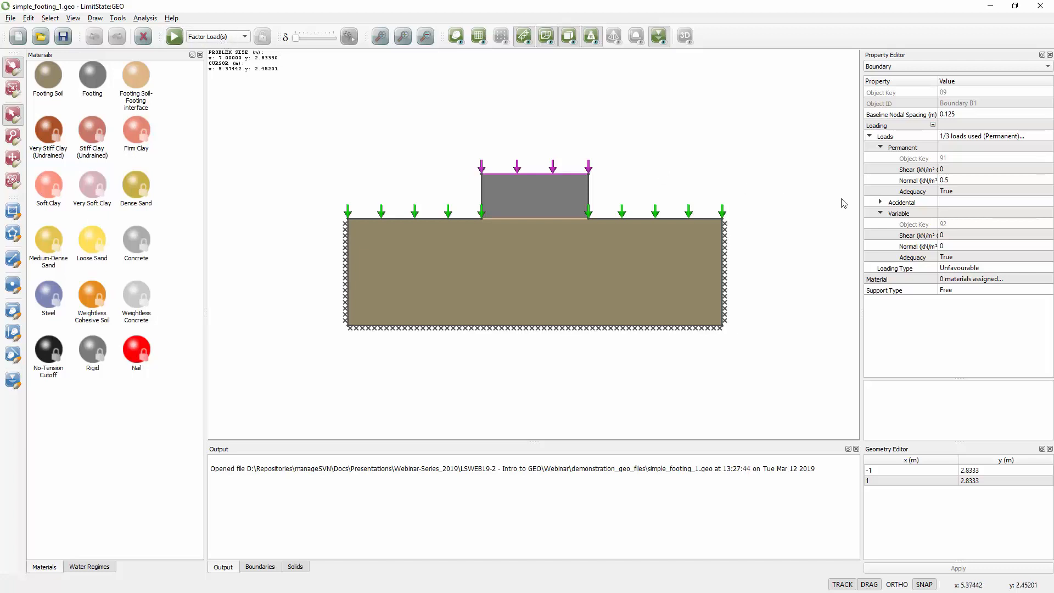
{"action": "left_click", "coordinate": [946, 193]}
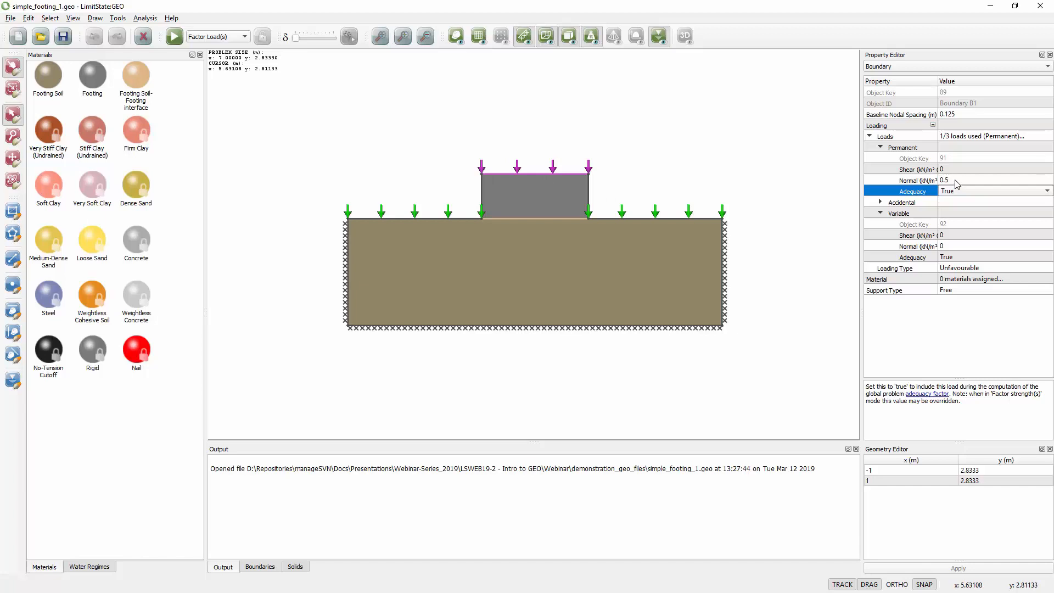
{"action": "left_click", "coordinate": [736, 168]}
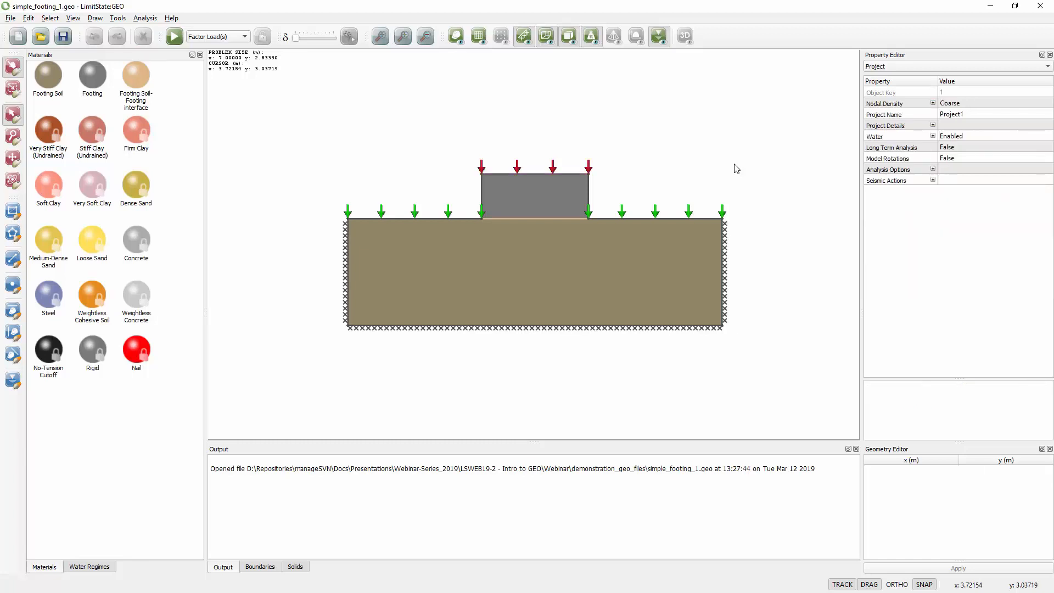
Inspect the surcharge on the ground surface to the right of the footing, including its permanent normal load and Adequacy setting.
{"action": "left_click", "coordinate": [623, 217]}
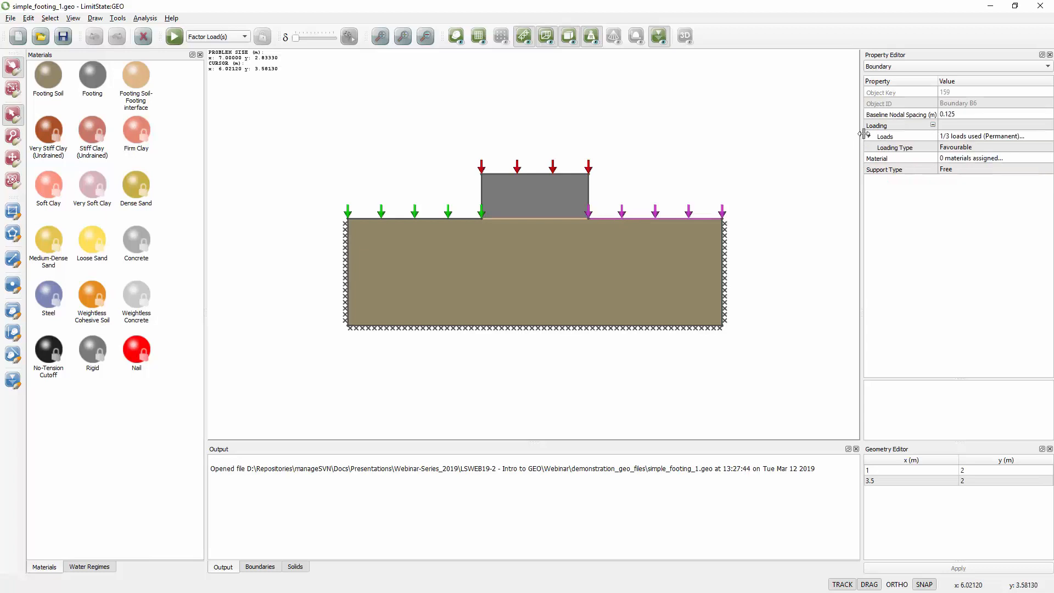
{"action": "left_click", "coordinate": [868, 135]}
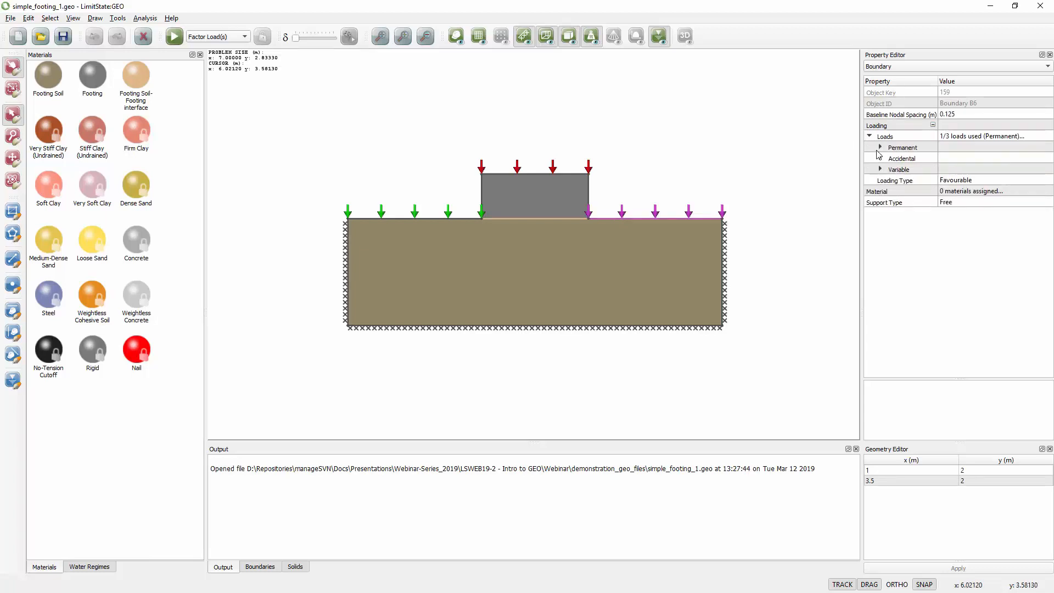
{"action": "left_click", "coordinate": [881, 169]}
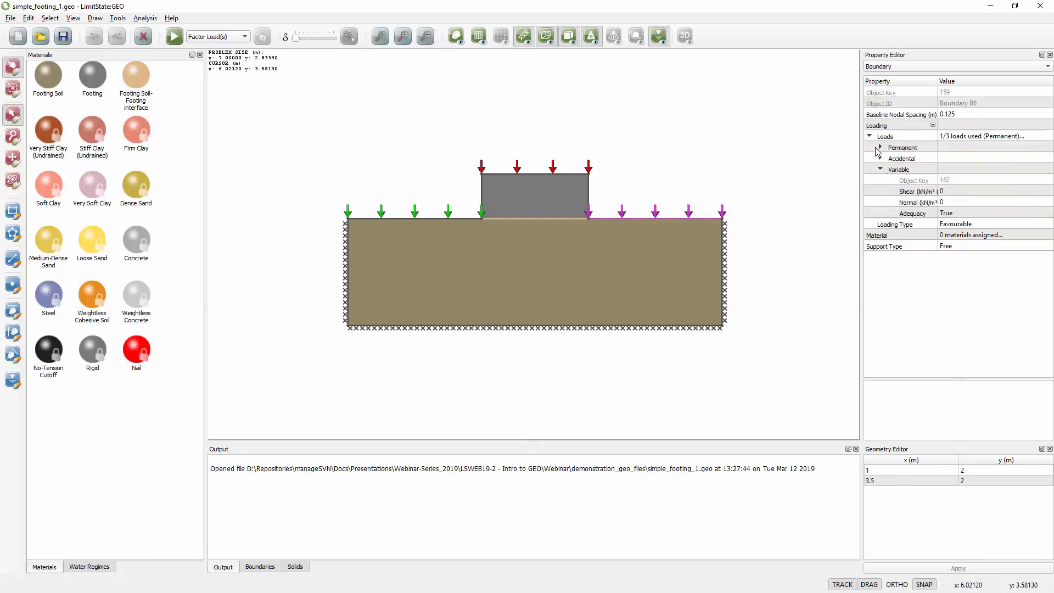
{"action": "left_click", "coordinate": [880, 147]}
{"action": "left_click", "coordinate": [949, 182]}
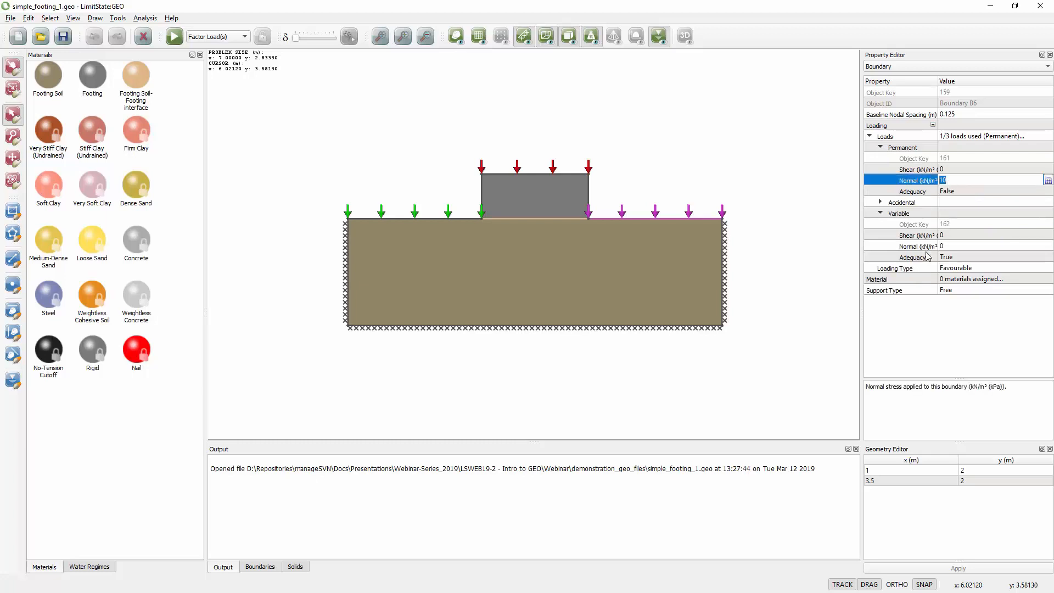
{"action": "left_click", "coordinate": [949, 193]}
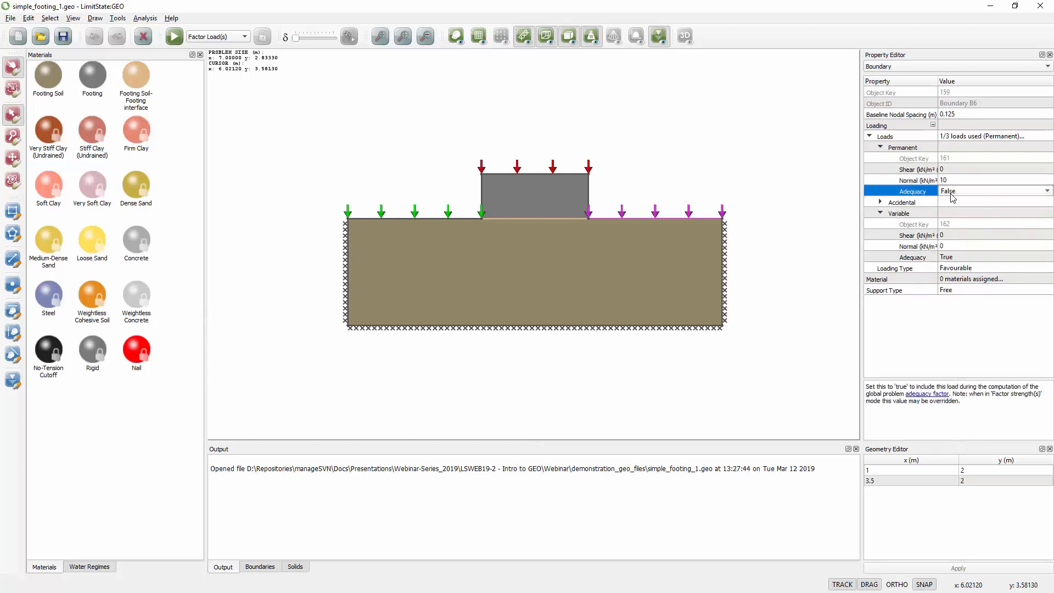
{"action": "left_click", "coordinate": [801, 184]}
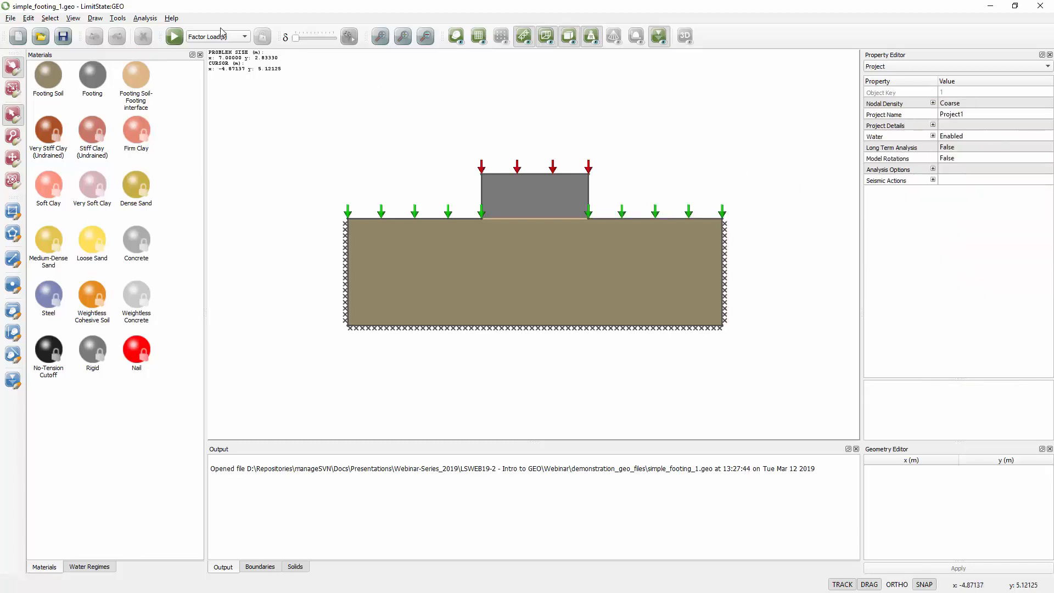
Review the load, material and long-term analysis settings of the Unity, EC7 DA1/1 and EC7 DA1/2 scenarios.
{"action": "left_click", "coordinate": [145, 18]}
{"action": "left_click", "coordinate": [162, 36]}
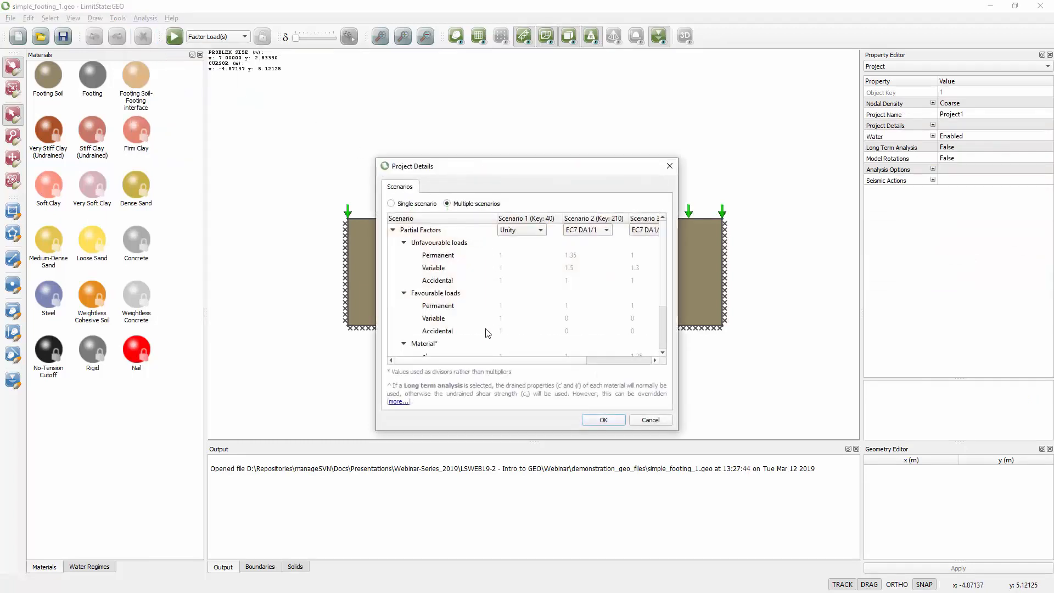
{"action": "left_click_drag", "start_coordinate": [498, 167], "coordinate": [431, 148]}
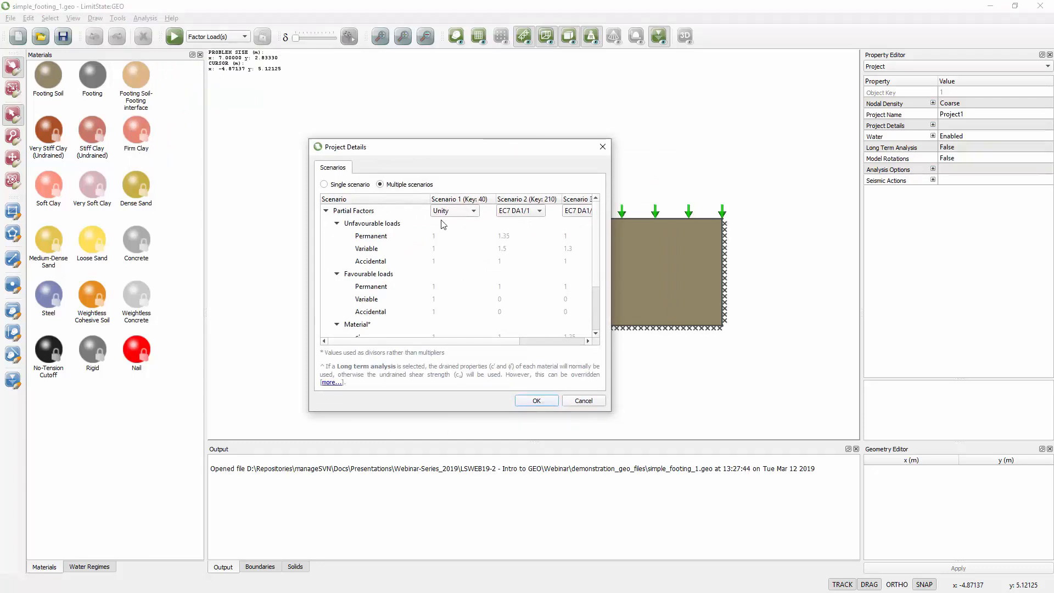
{"action": "scroll", "coordinate": [431, 281], "scroll_direction": "down", "scroll_amount": 3}
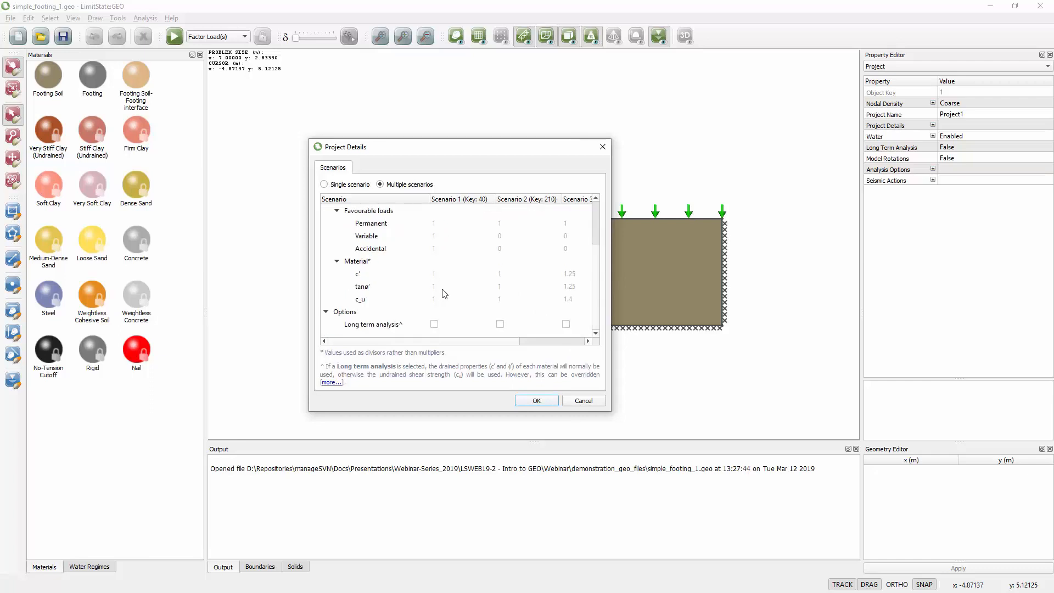
{"action": "scroll", "coordinate": [441, 288], "scroll_direction": "up", "scroll_amount": 3}
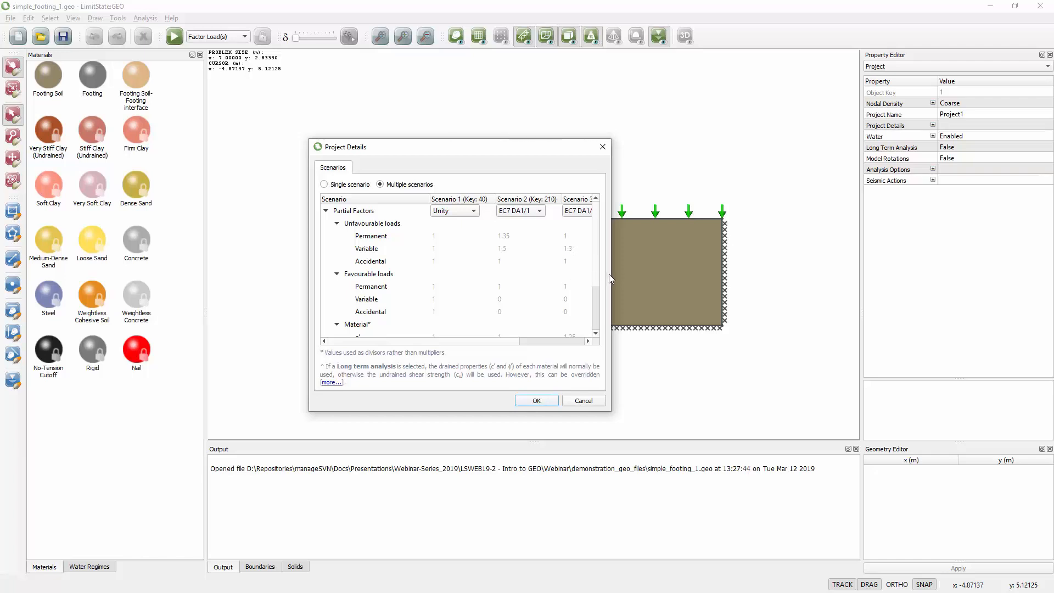
{"action": "left_click_drag", "start_coordinate": [501, 341], "coordinate": [533, 344]}
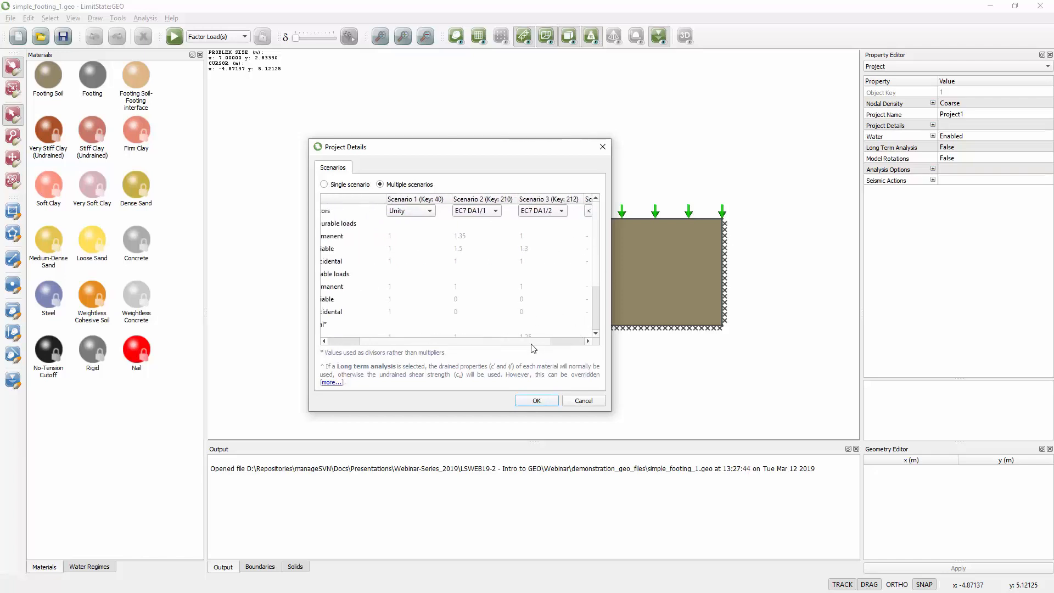
{"action": "scroll", "coordinate": [527, 246], "scroll_direction": "down", "scroll_amount": 1}
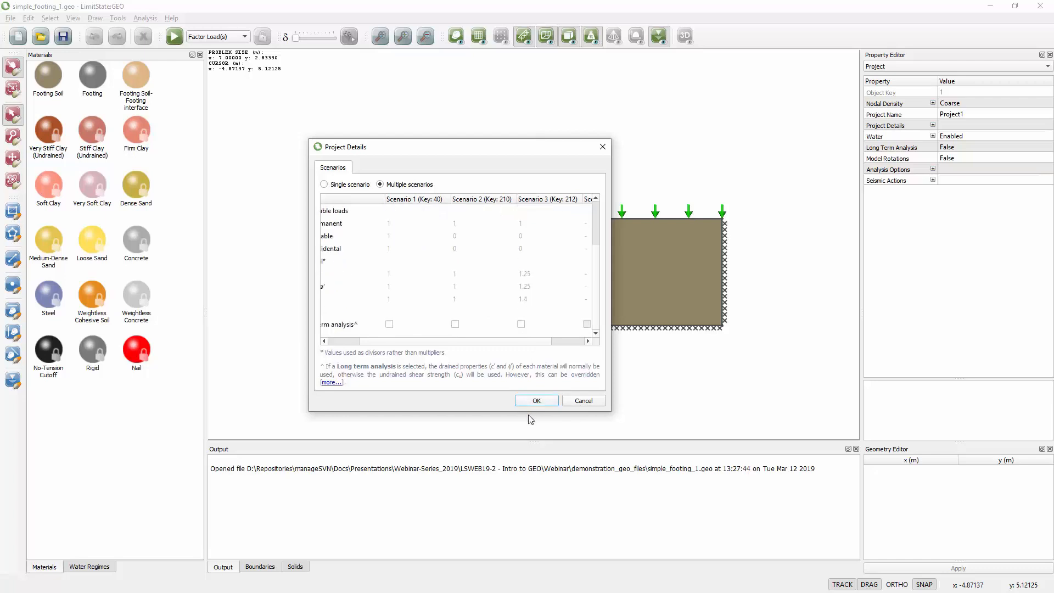
{"action": "left_click", "coordinate": [536, 400]}
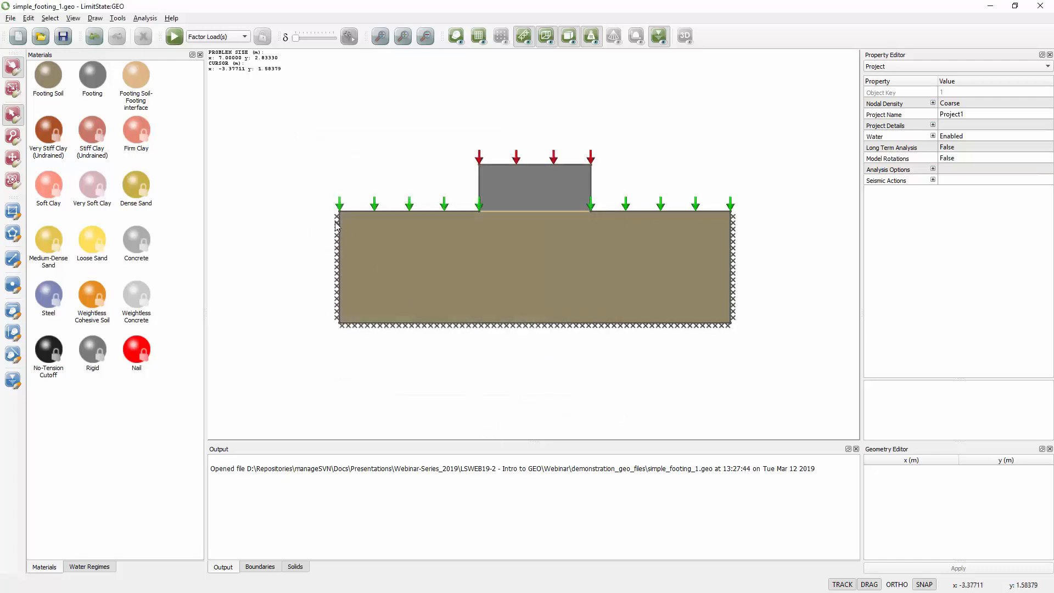
Solve the footing for all scenarios and show the details of the minimum adequacy factor.
{"action": "left_click", "coordinate": [174, 36]}
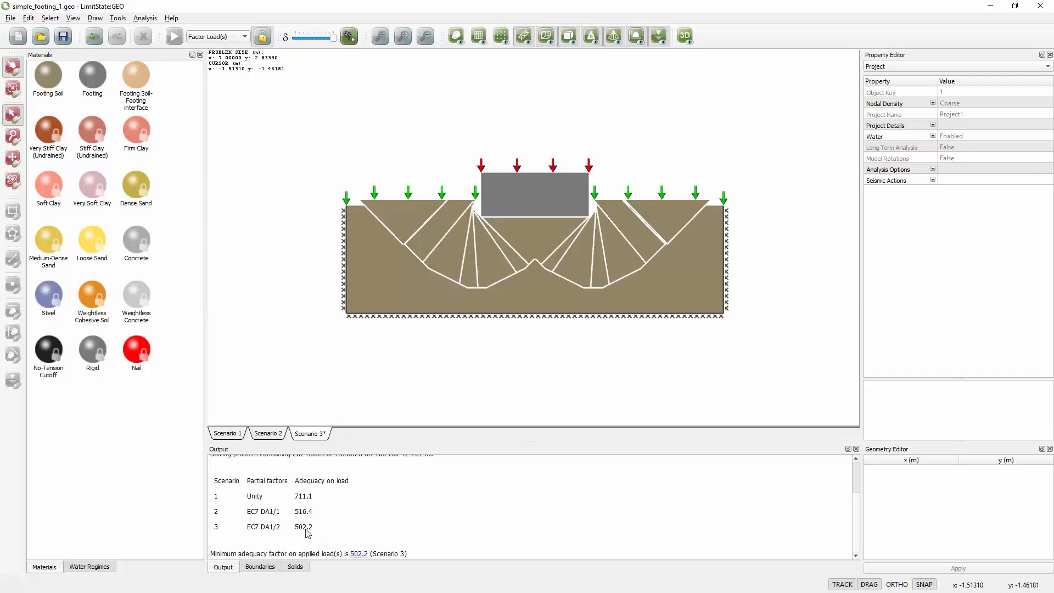
{"action": "left_click", "coordinate": [359, 554]}
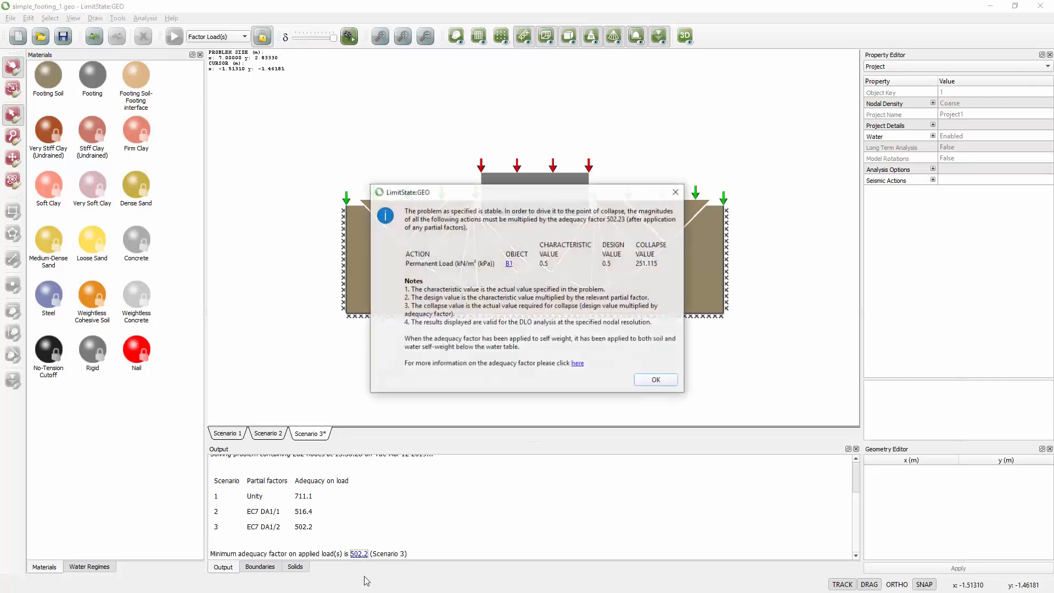
Highlight boundary B1, which carries the permanent load, from the adequacy factor details and close the details.
{"action": "left_click", "coordinate": [510, 264]}
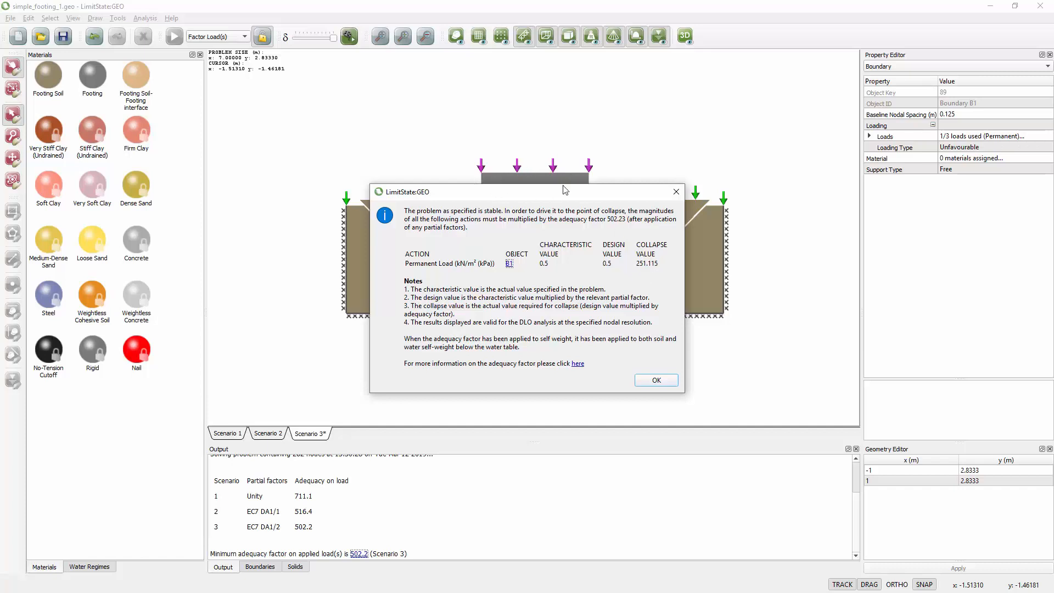
{"action": "left_click", "coordinate": [656, 383]}
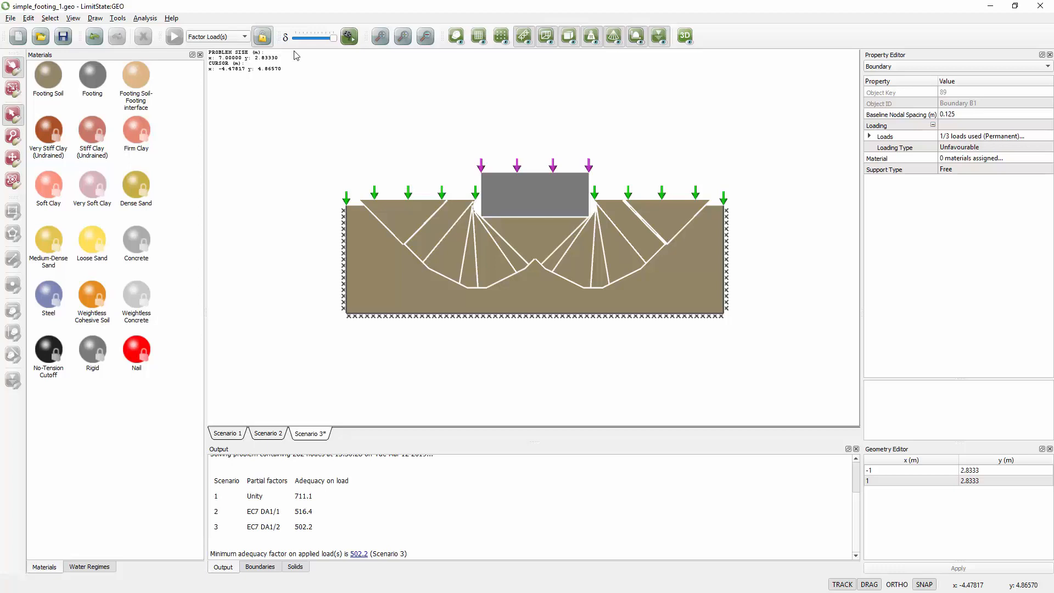
Unlock the solved footing model and open simple_footing_2.geo from the demonstration_geo_files folder.
{"action": "left_click", "coordinate": [262, 39]}
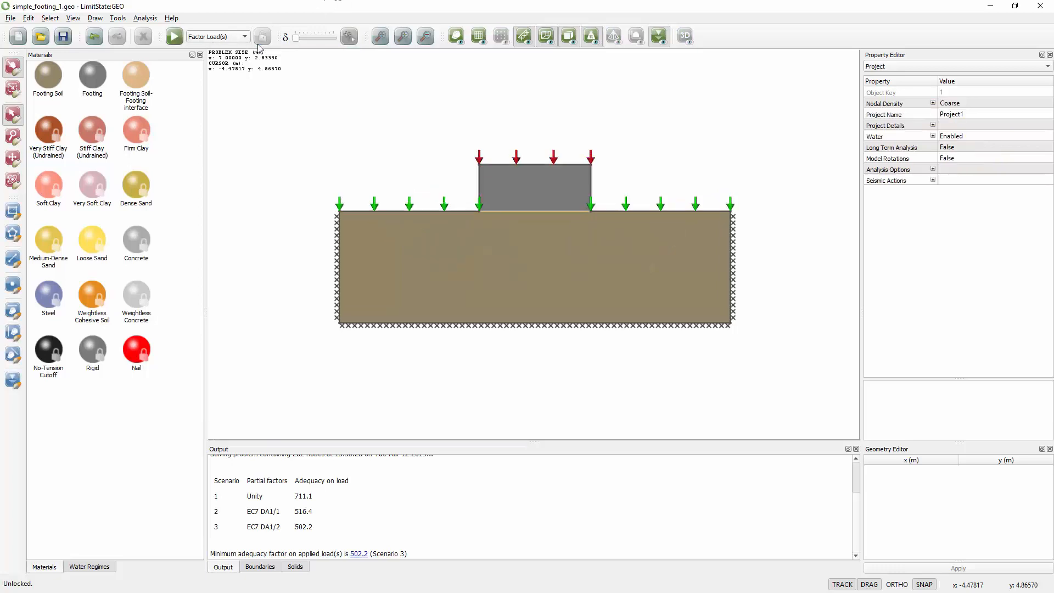
{"action": "left_click", "coordinate": [41, 37]}
{"action": "left_click", "coordinate": [527, 313]}
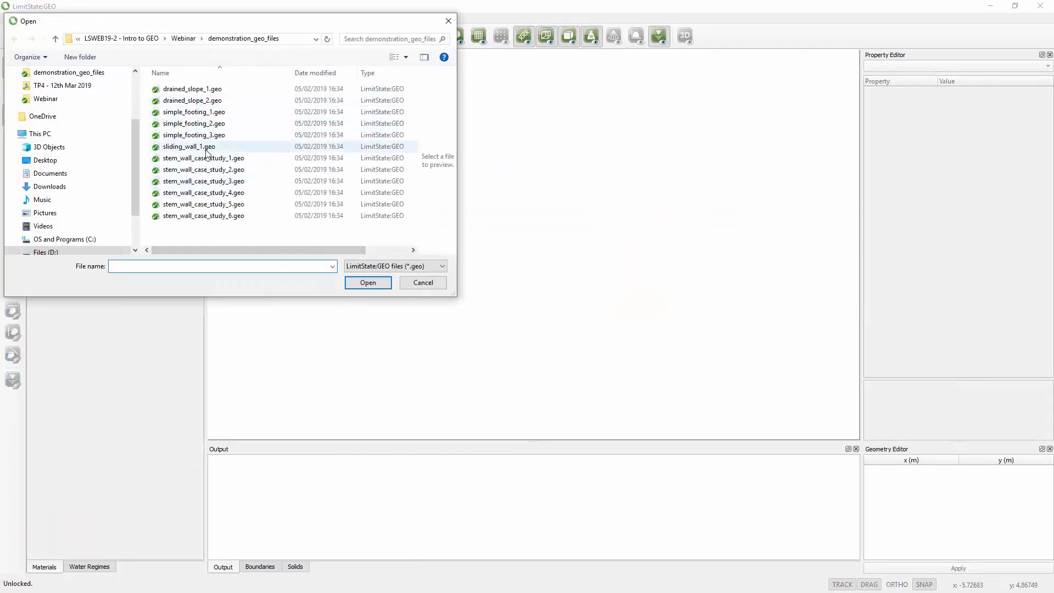
{"action": "left_click", "coordinate": [203, 124]}
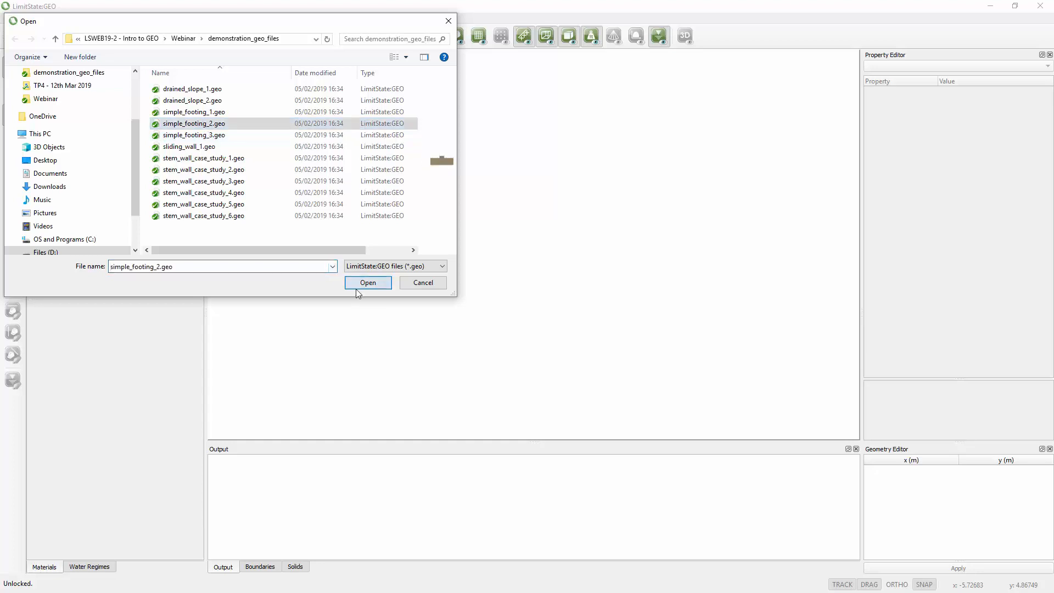
{"action": "left_click", "coordinate": [356, 285]}
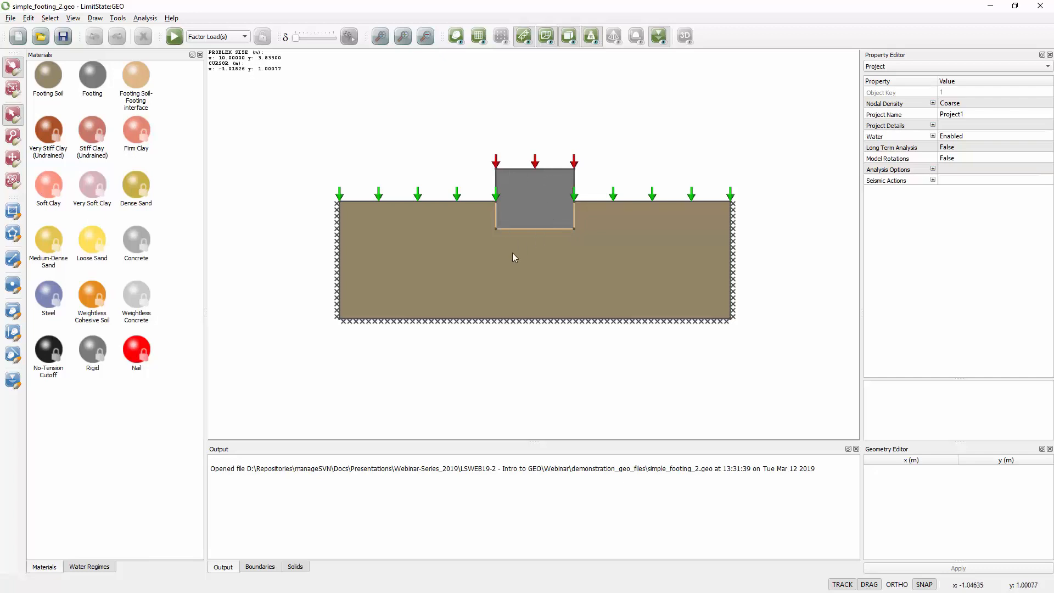
Inspect the Footing Soil-Footing interface material around the embedded footing, including its multipliers on cohesion and on the angle of shearing resistance.
{"action": "left_click", "coordinate": [495, 215]}
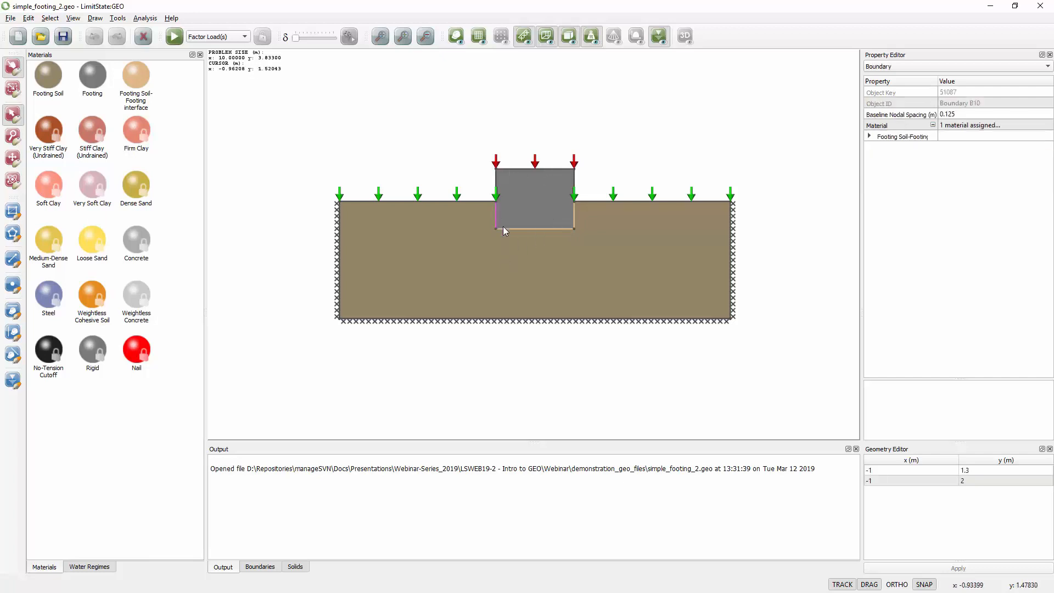
{"action": "left_click", "coordinate": [509, 228]}
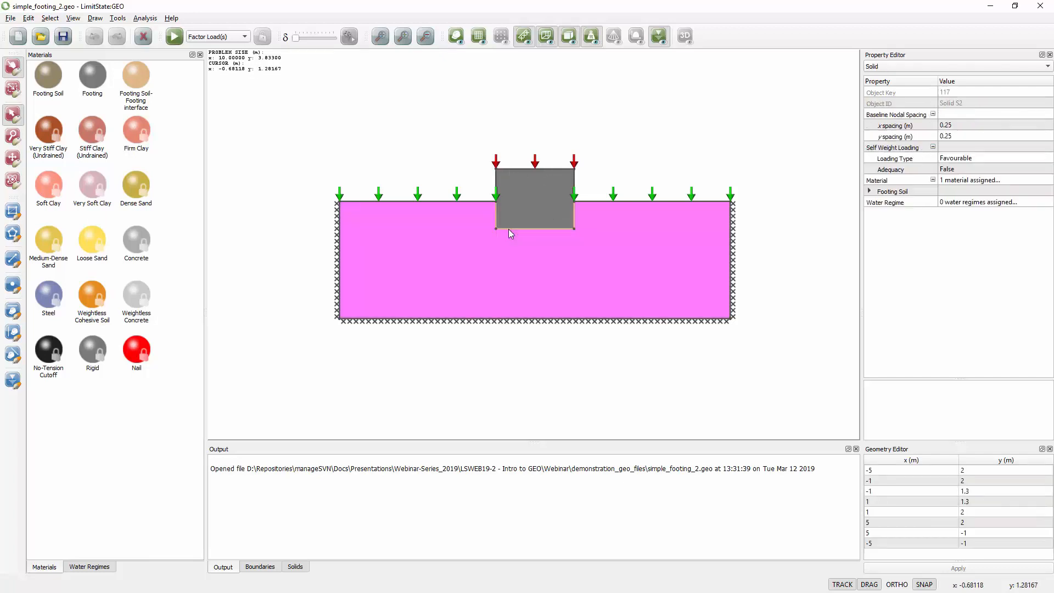
{"action": "left_click", "coordinate": [536, 229]}
{"action": "left_click", "coordinate": [869, 137]}
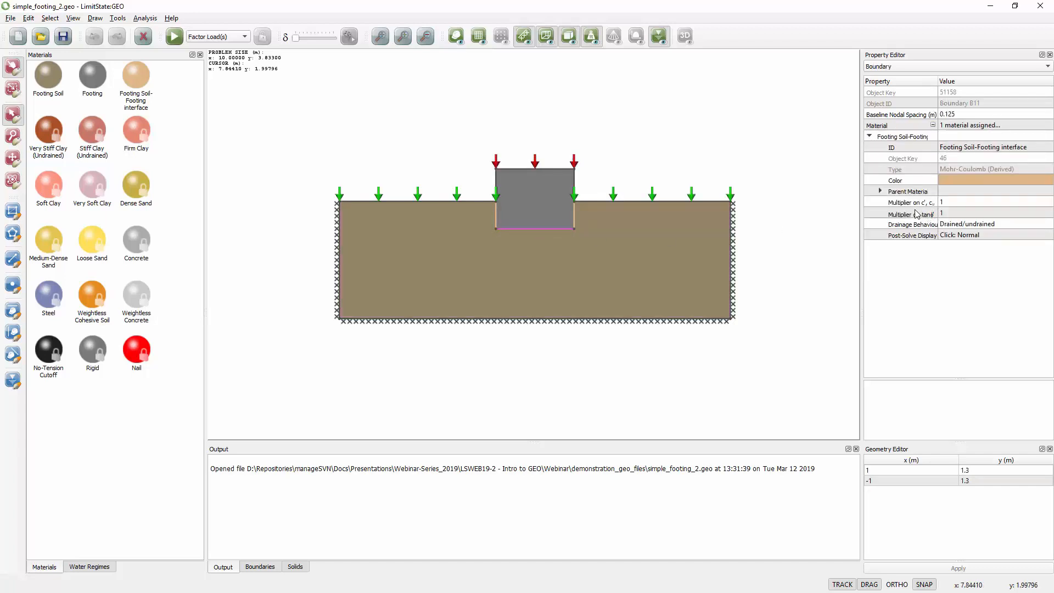
{"action": "left_click", "coordinate": [949, 203]}
{"action": "left_click", "coordinate": [947, 215]}
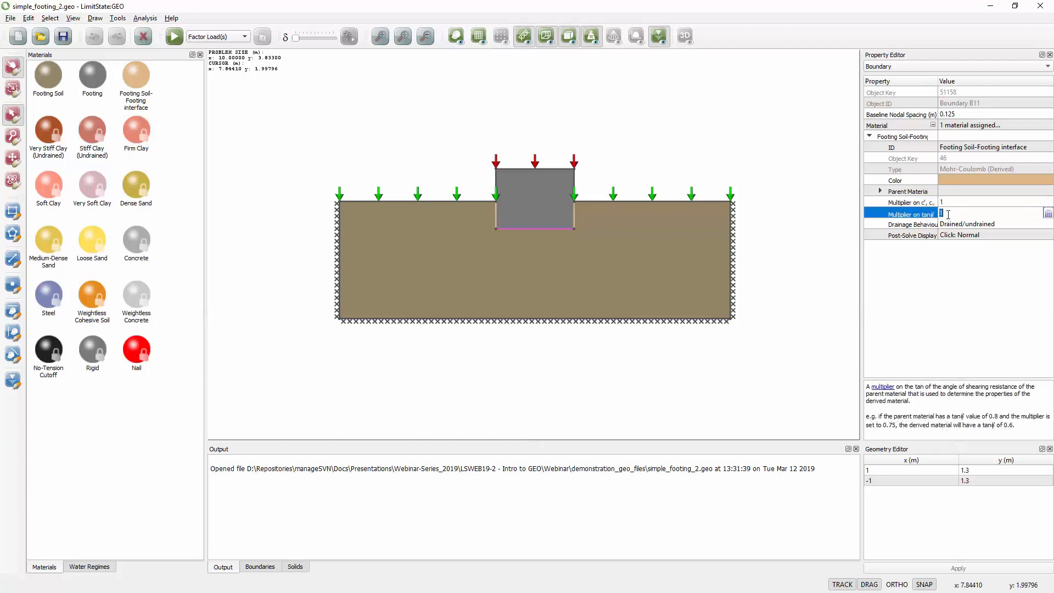
{"action": "left_click", "coordinate": [945, 203]}
{"action": "left_click", "coordinate": [944, 214]}
{"action": "left_click", "coordinate": [945, 203]}
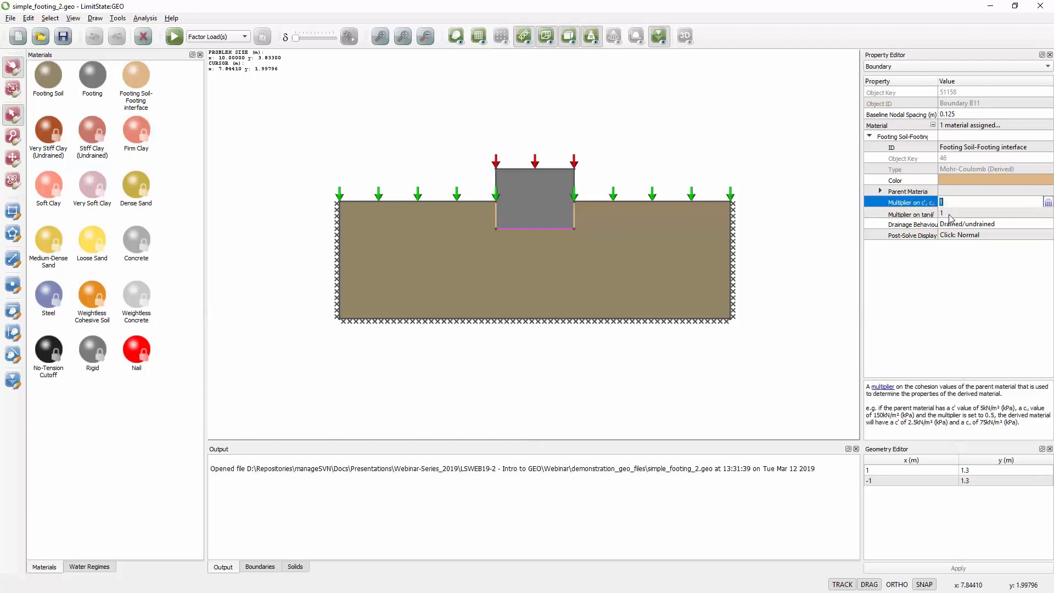
{"action": "left_click", "coordinate": [949, 215]}
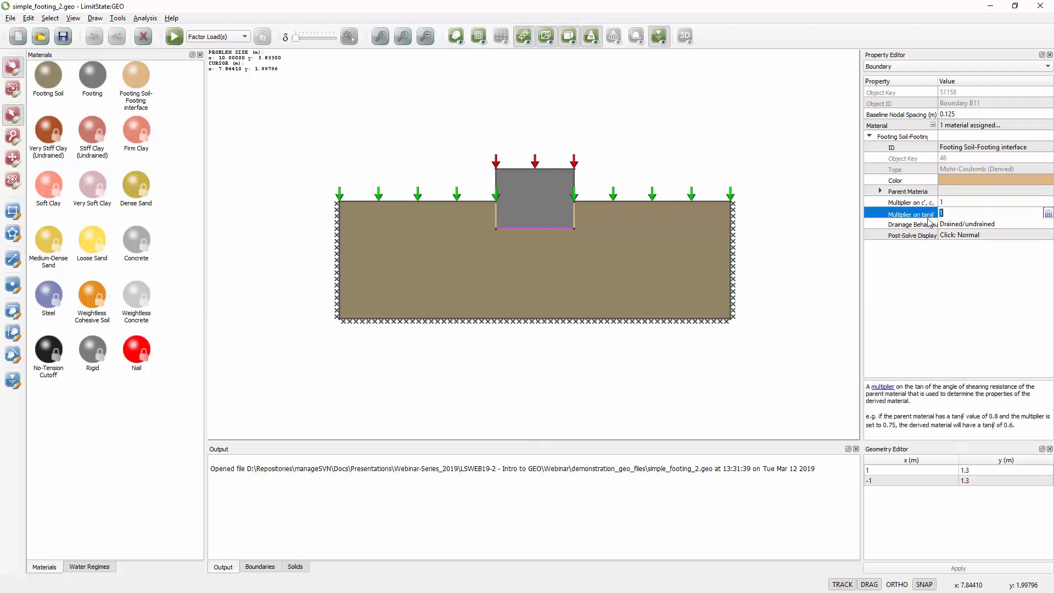
{"action": "left_click", "coordinate": [782, 181]}
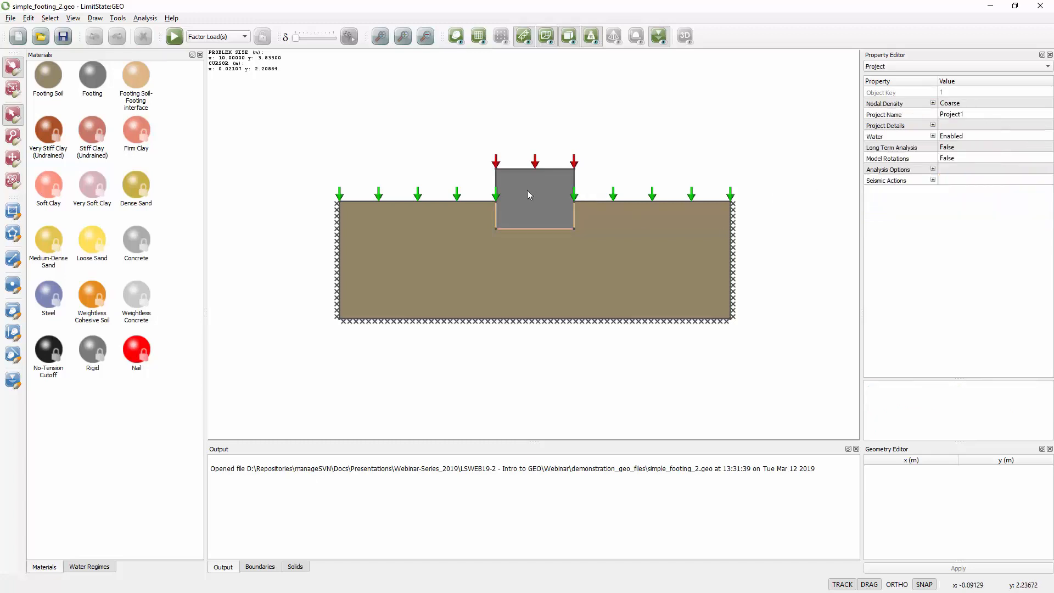
Inspect the permanent and variable loads on the embedded footing's top boundary, including the variable normal load.
{"action": "left_click", "coordinate": [536, 167]}
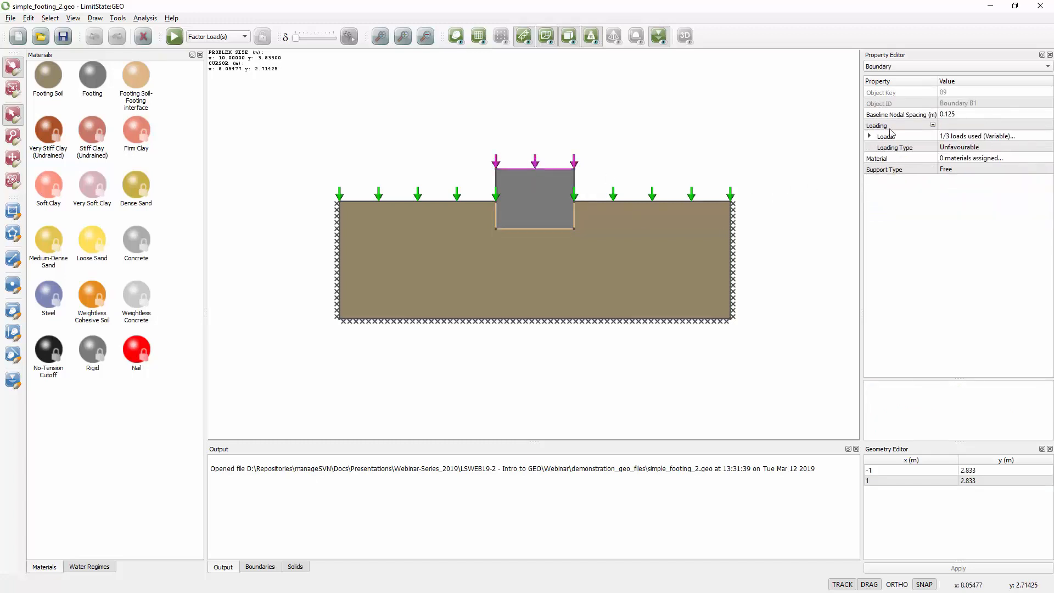
{"action": "left_click", "coordinate": [869, 135]}
{"action": "left_click", "coordinate": [880, 147]}
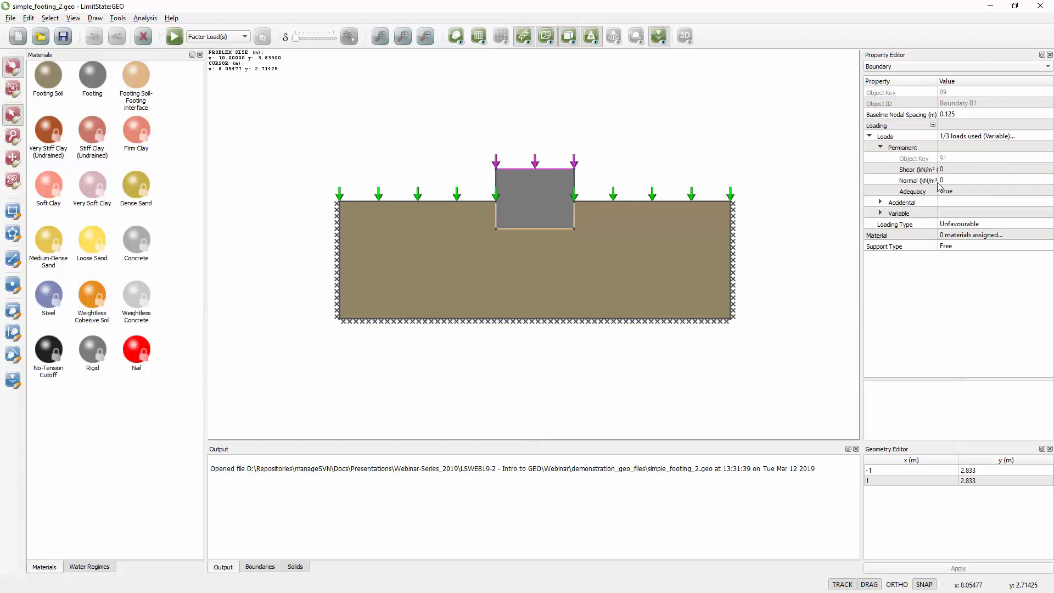
{"action": "left_click", "coordinate": [881, 213]}
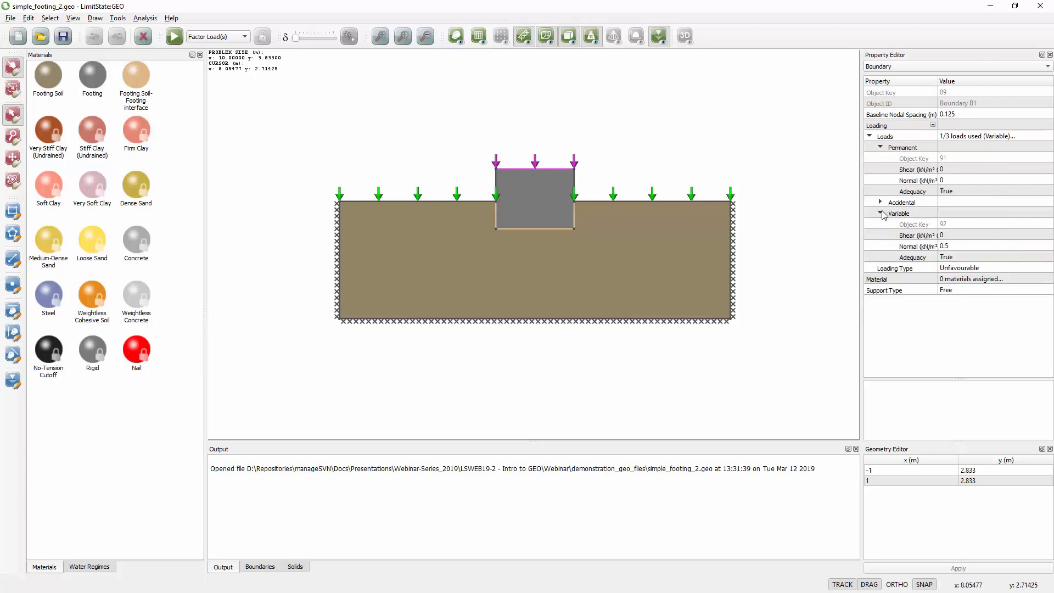
{"action": "left_click", "coordinate": [946, 247]}
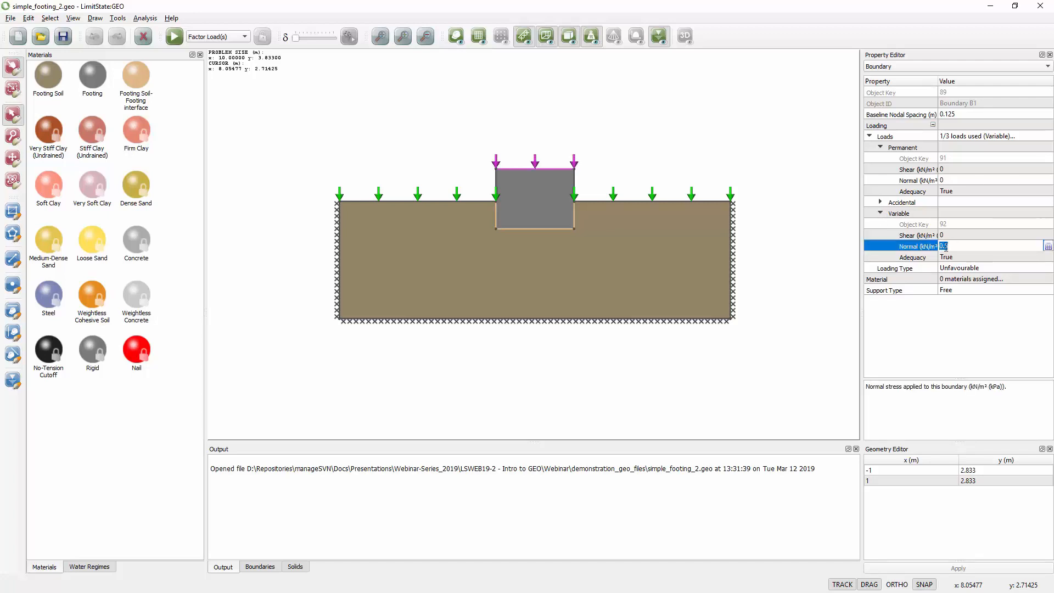
{"action": "left_click", "coordinate": [778, 172]}
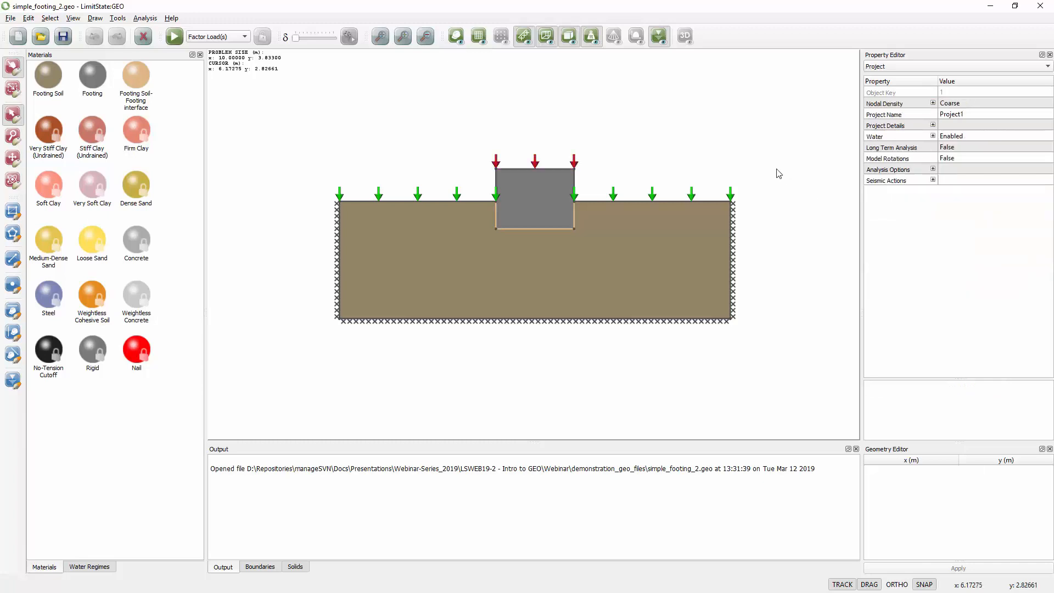
Inspect the permanent and variable surcharge loads on the ground surface to the right of the embedded footing.
{"action": "left_click", "coordinate": [659, 202]}
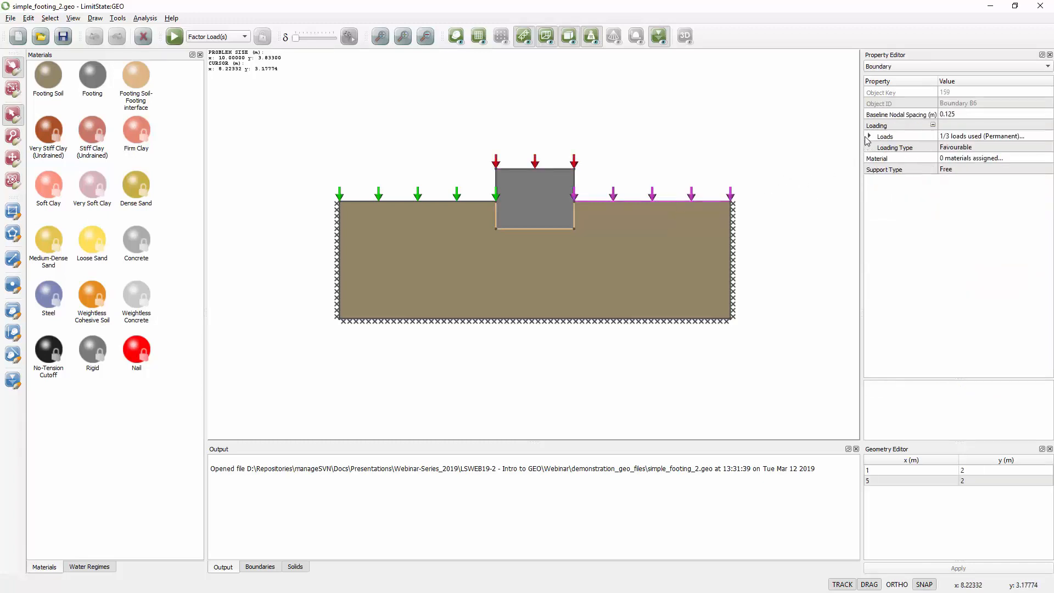
{"action": "left_click", "coordinate": [869, 136]}
{"action": "left_click", "coordinate": [879, 170]}
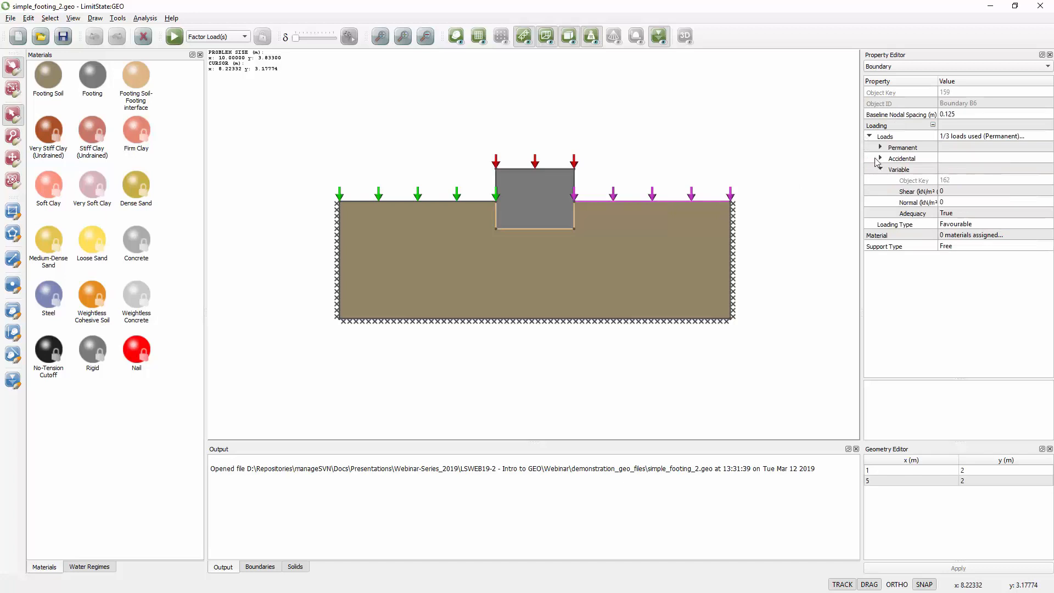
{"action": "left_click", "coordinate": [880, 148]}
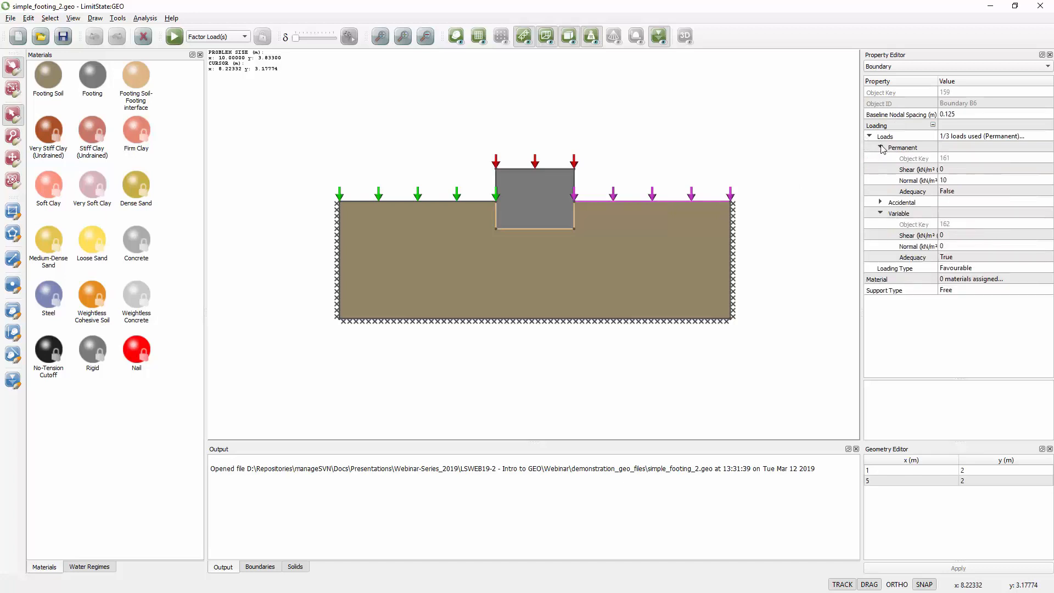
{"action": "left_click", "coordinate": [951, 181]}
{"action": "left_click", "coordinate": [735, 146]}
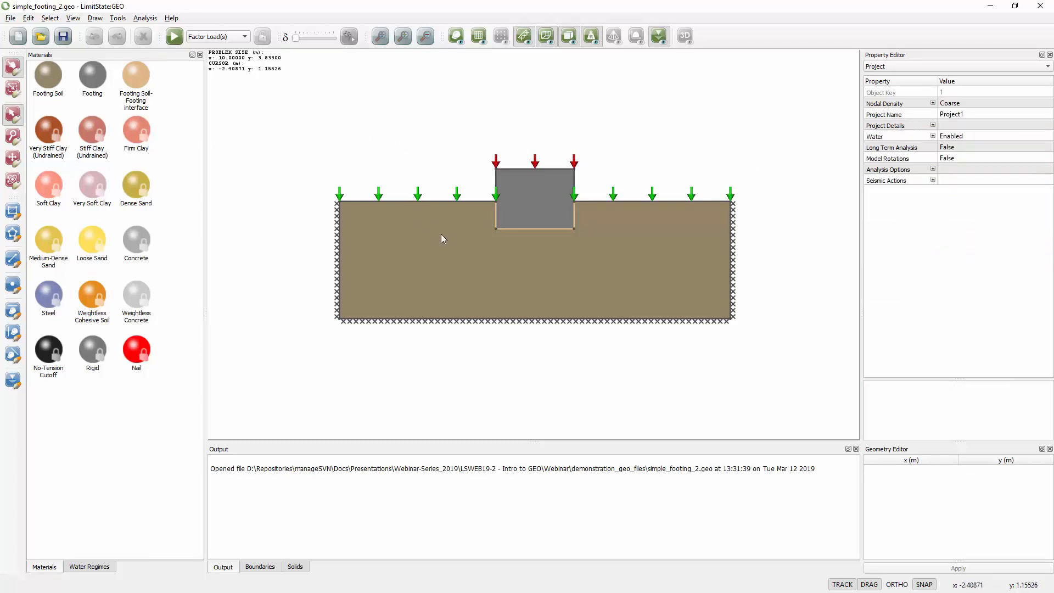
Inspect the Footing Soil material's undrained shear strength, its strength gradient with depth and its datum elevation.
{"action": "left_click", "coordinate": [48, 75]}
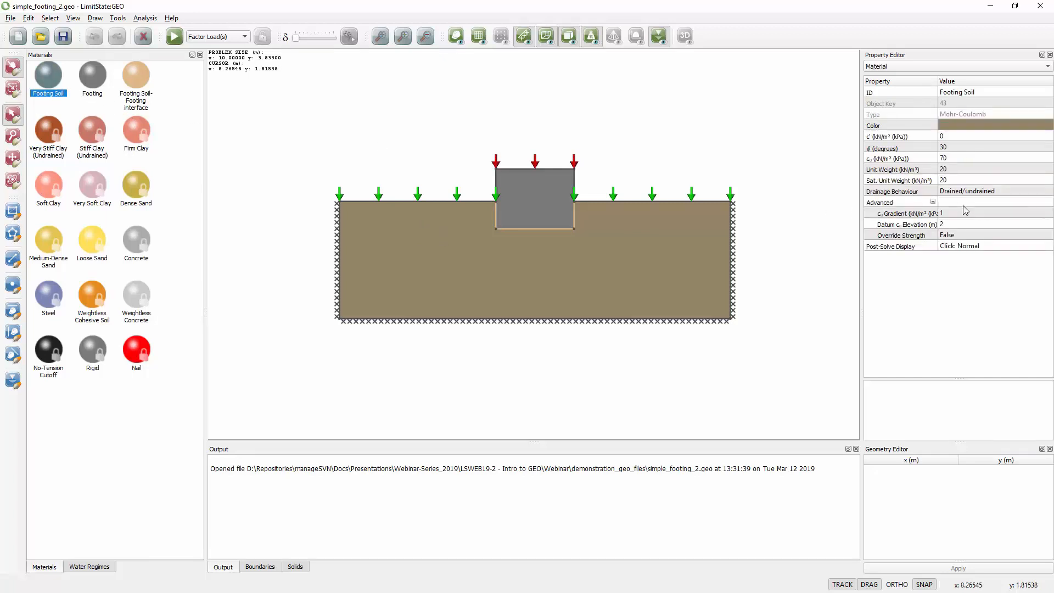
{"action": "left_click", "coordinate": [942, 160]}
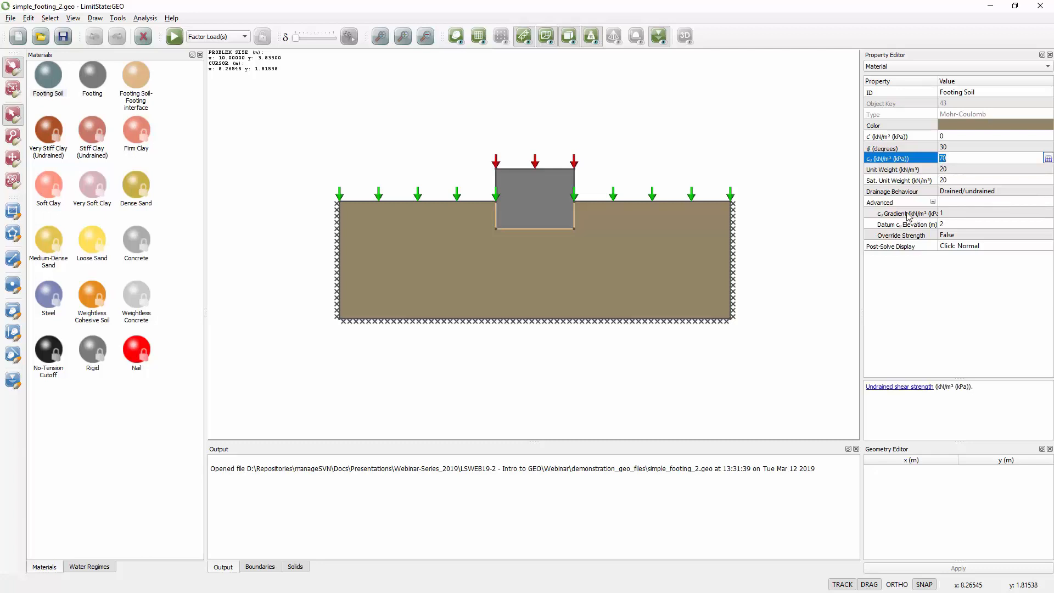
{"action": "left_click", "coordinate": [945, 214]}
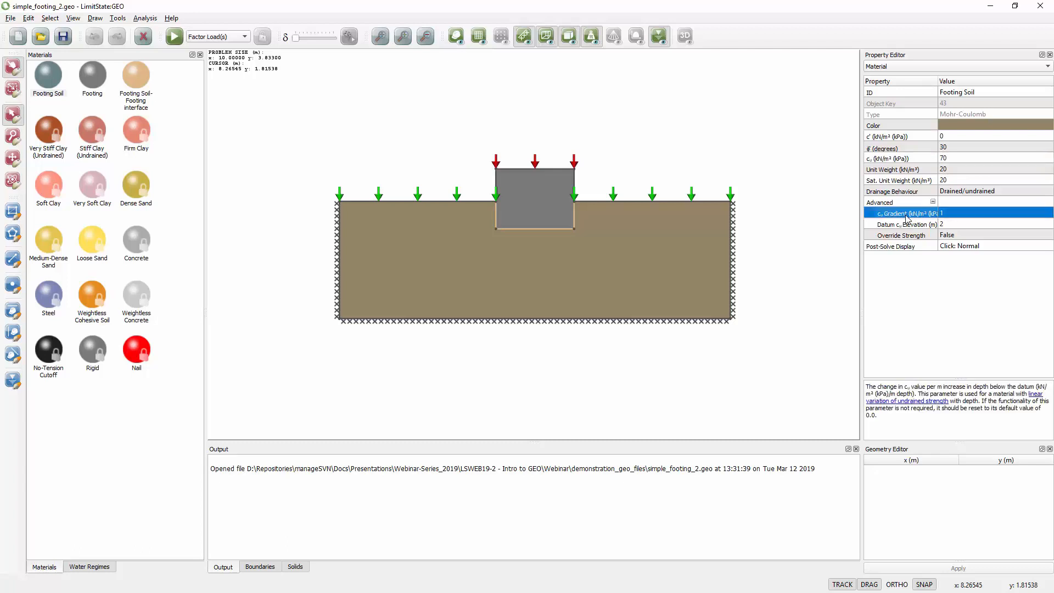
{"action": "left_click", "coordinate": [942, 224]}
{"action": "left_click", "coordinate": [945, 216]}
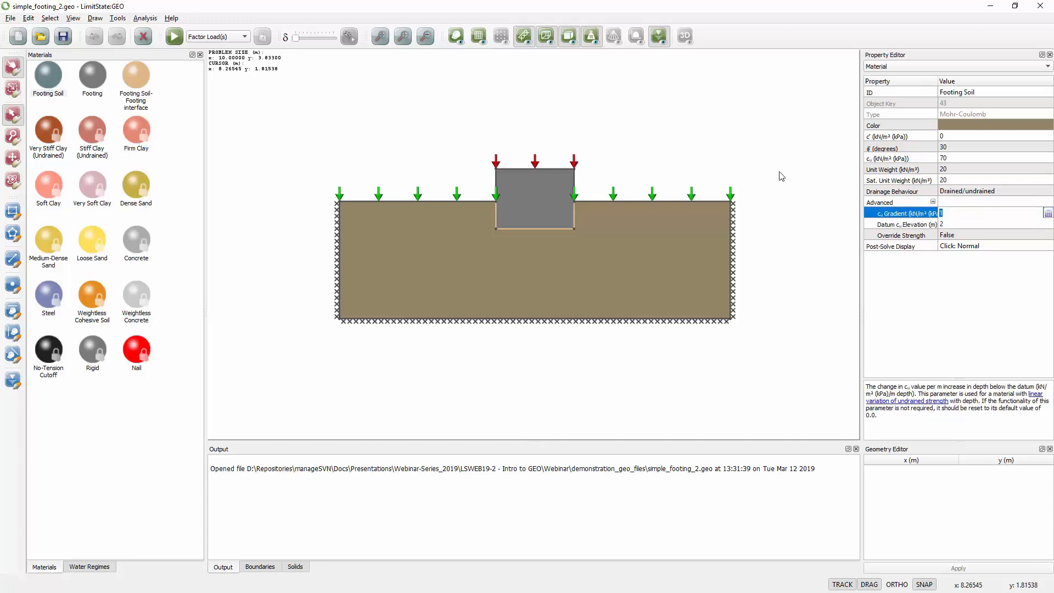
{"action": "left_click", "coordinate": [642, 127]}
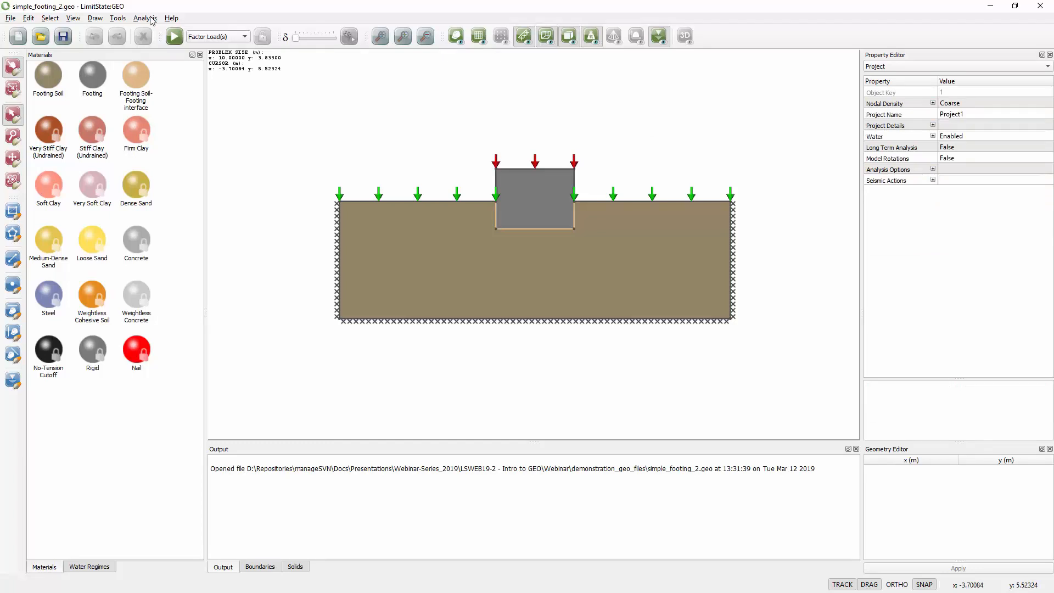
Preview the short-term strength of the soil beneath the embedded footing and leave the preview.
{"action": "left_click", "coordinate": [152, 21]}
{"action": "mouse_move", "coordinate": [165, 50]}
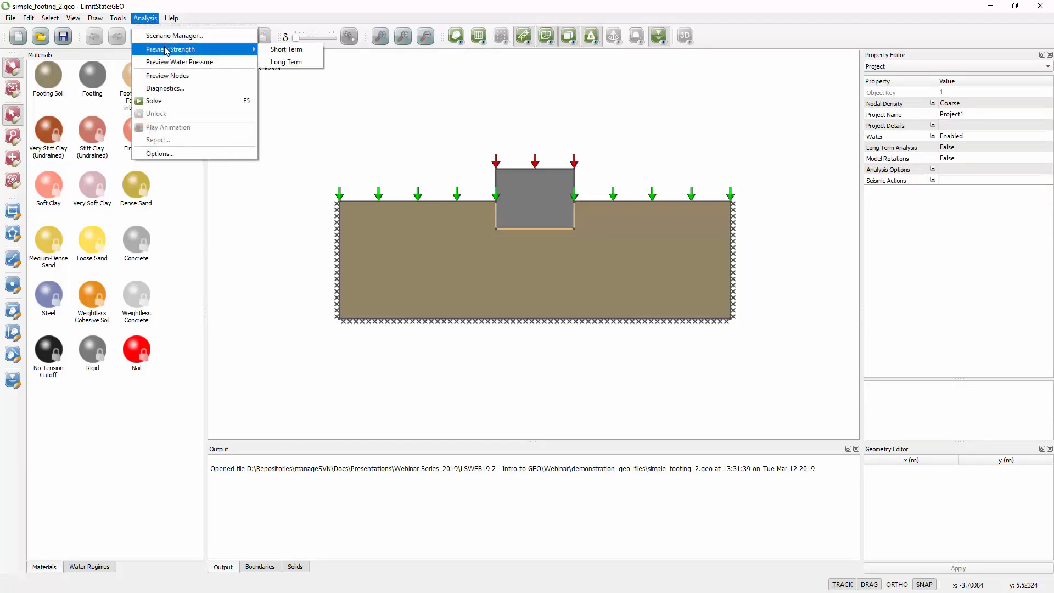
{"action": "left_click", "coordinate": [278, 52]}
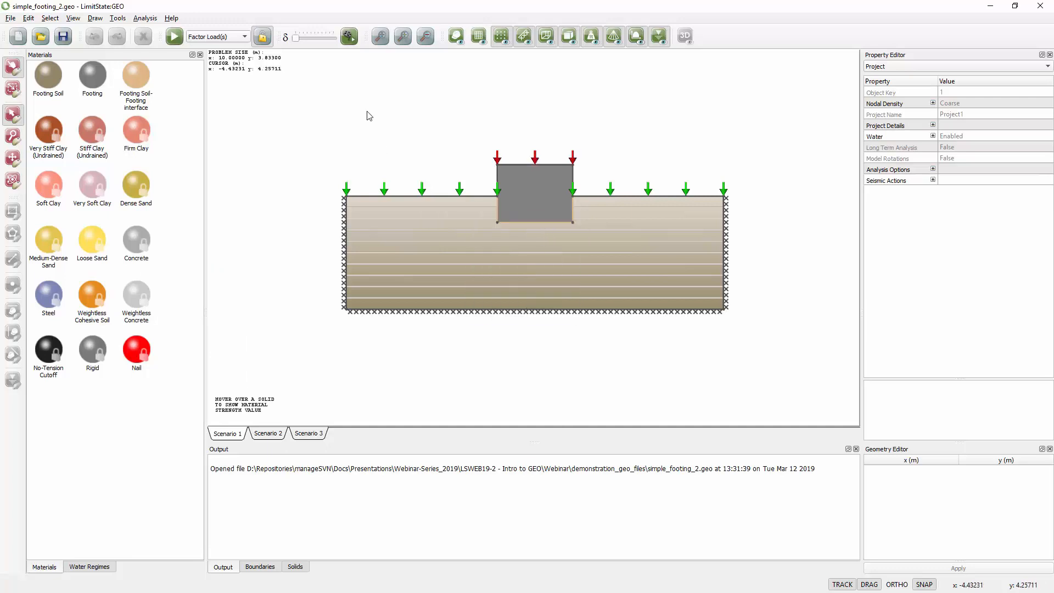
{"action": "left_click", "coordinate": [262, 38]}
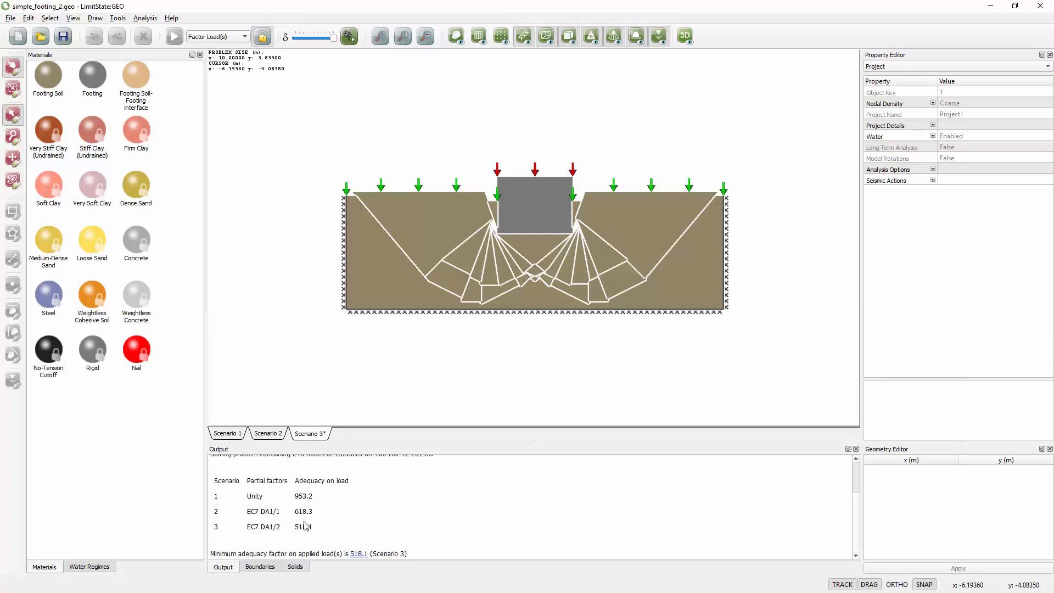
Solve the embedded footing for all scenarios and review the details of its minimum adequacy factor.
{"action": "left_click", "coordinate": [358, 553]}
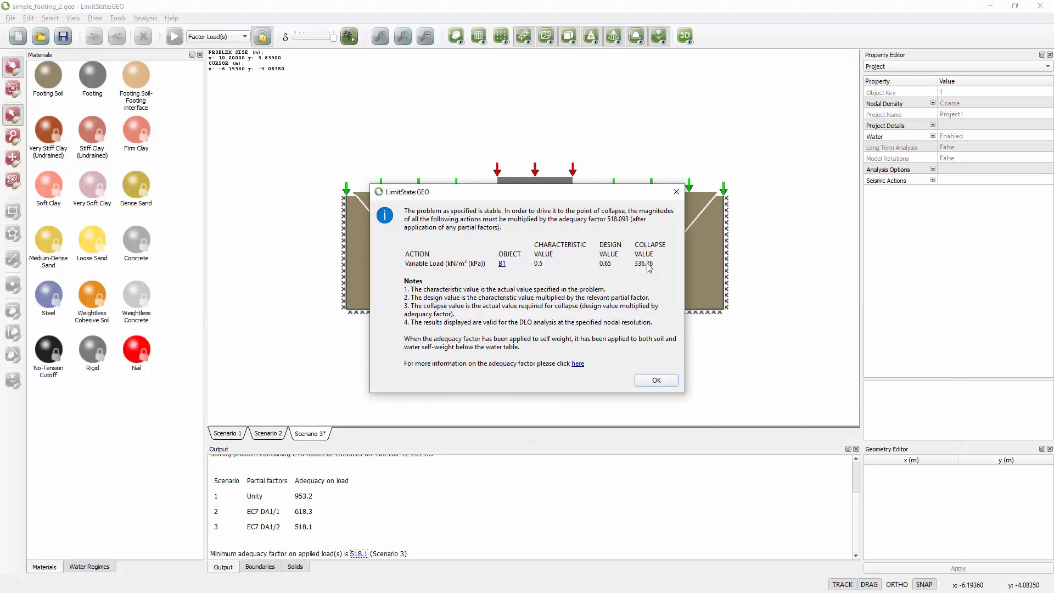
{"action": "left_click", "coordinate": [644, 383]}
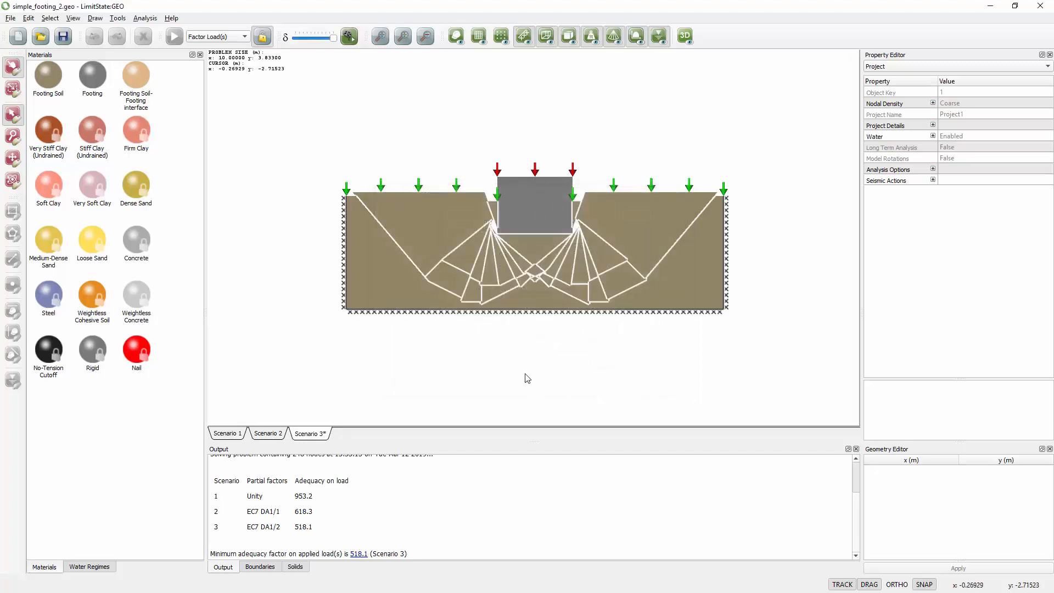
Unlock the embedded footing model and add a variable shear load to the footing's top boundary.
{"action": "left_click", "coordinate": [262, 36]}
{"action": "left_click", "coordinate": [527, 168]}
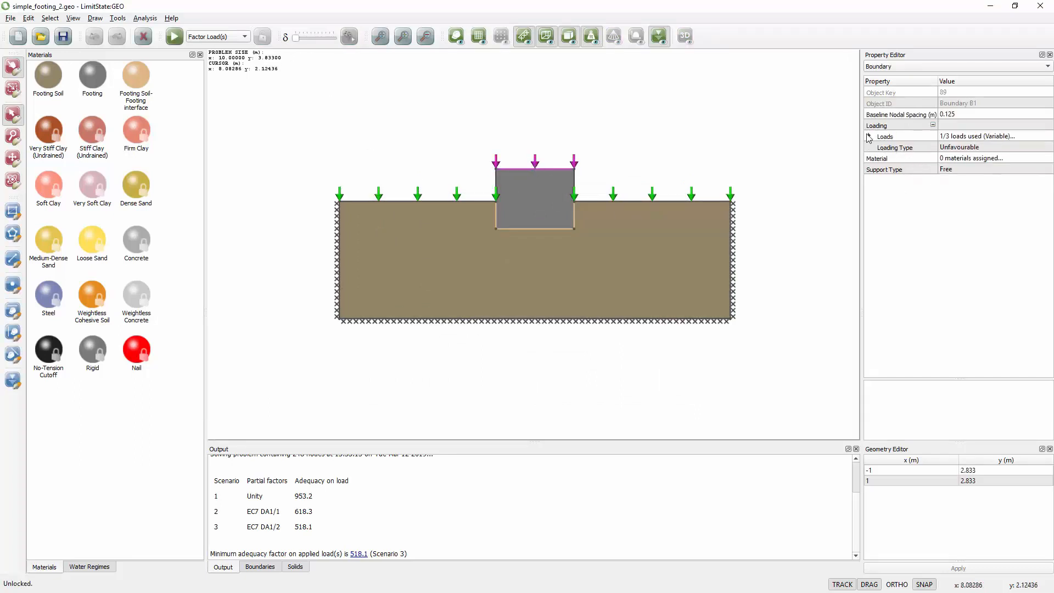
{"action": "left_click", "coordinate": [870, 138]}
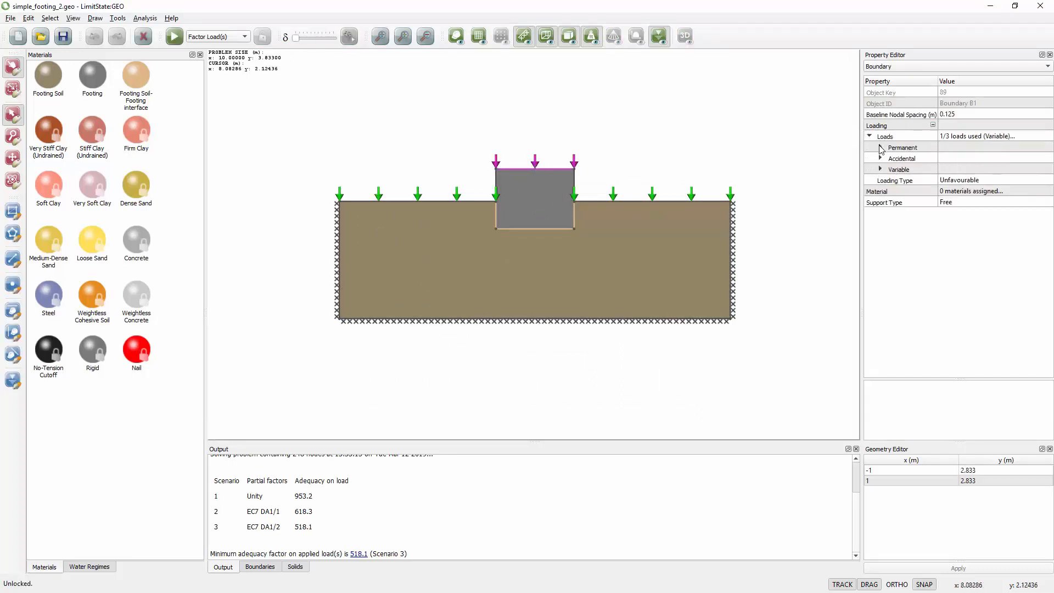
{"action": "left_click", "coordinate": [880, 148]}
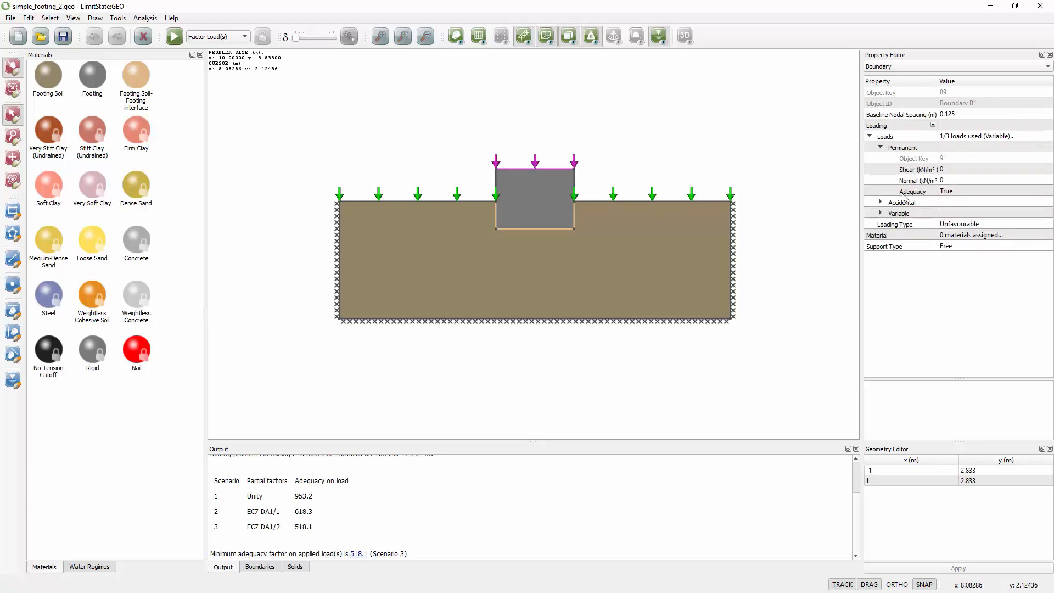
{"action": "left_click", "coordinate": [880, 213]}
{"action": "left_click", "coordinate": [956, 236]}
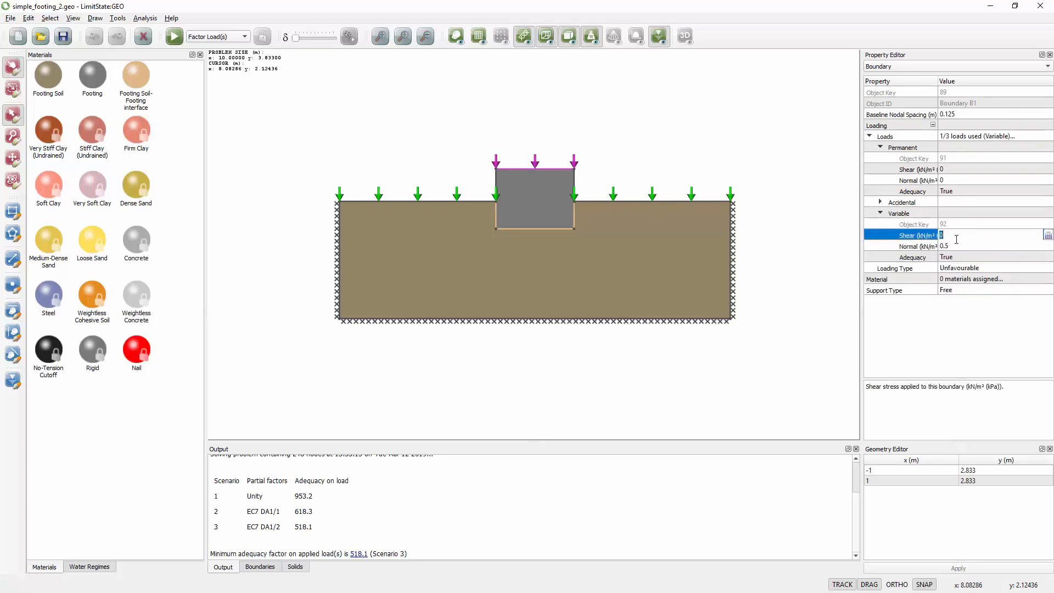
{"action": "left_click", "coordinate": [956, 238]}
{"action": "left_click", "coordinate": [970, 258]}
{"action": "left_click", "coordinate": [663, 136]}
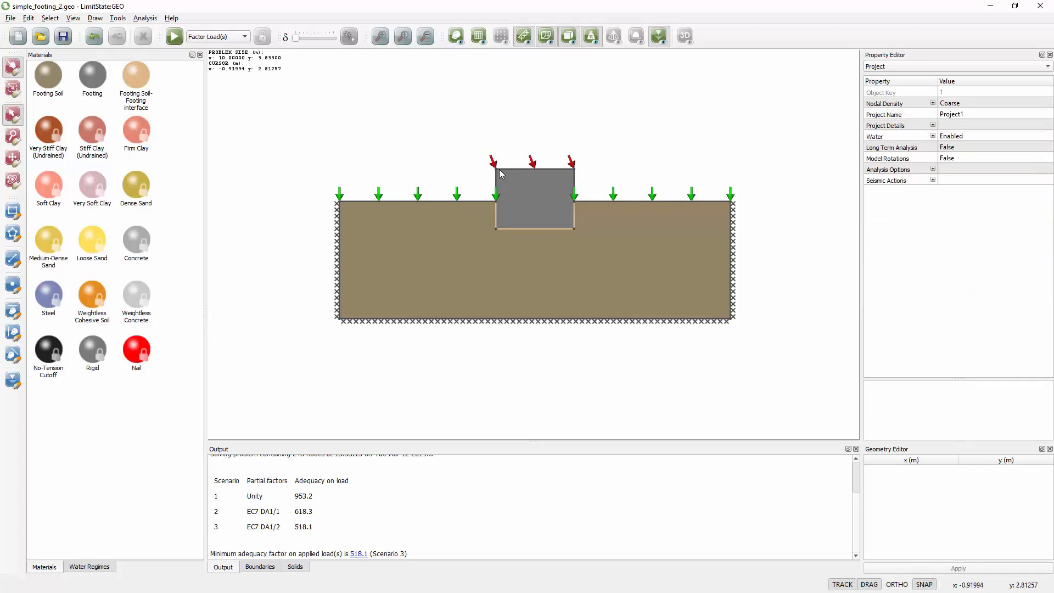
Solve the footing with inclined loading for all scenarios and review the details of its minimum adequacy factor.
{"action": "key", "text": "F5"}
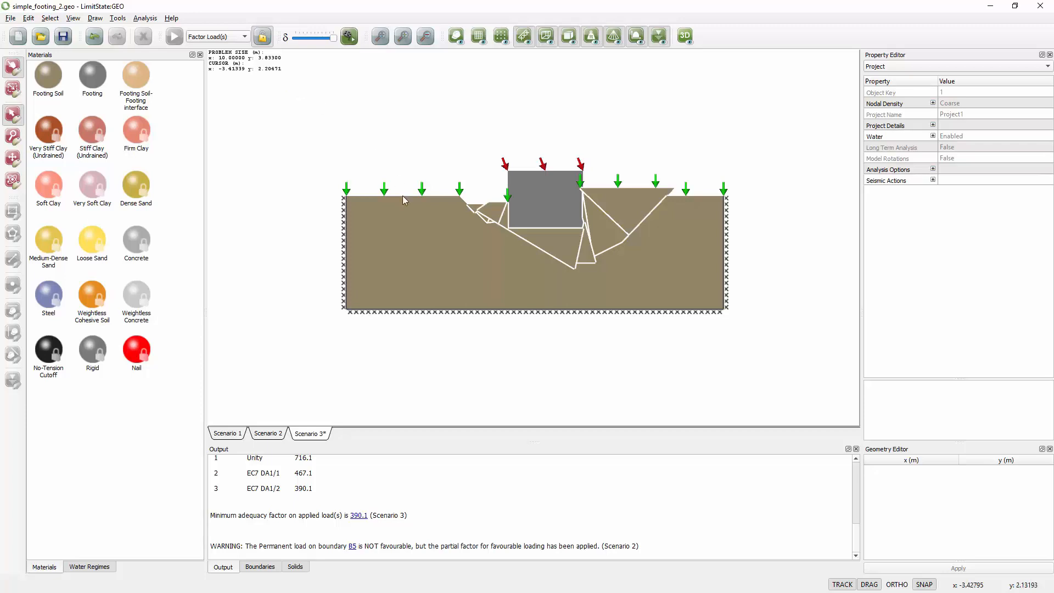
{"action": "left_click", "coordinate": [358, 516]}
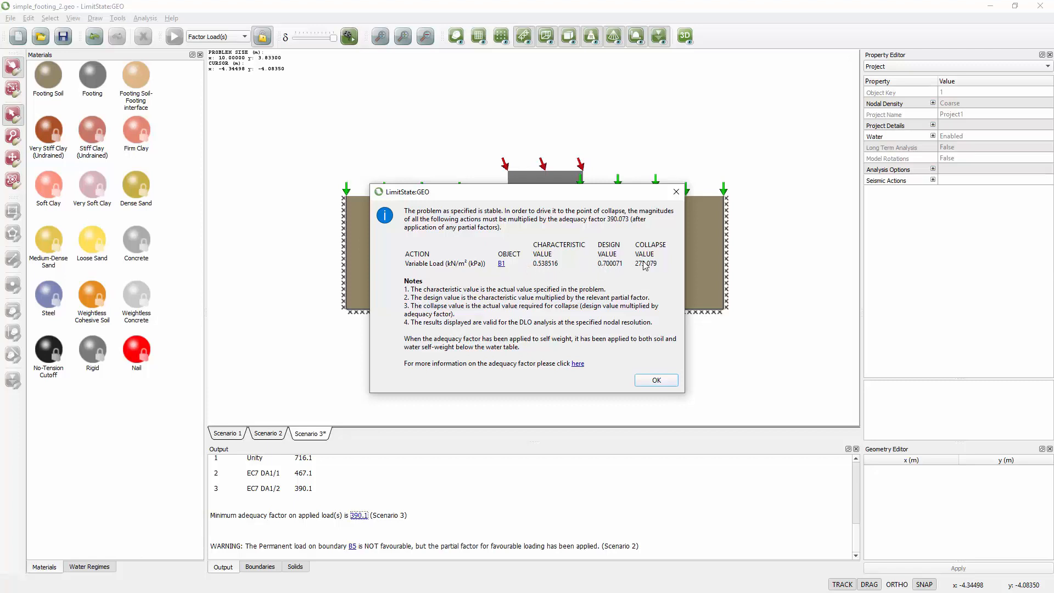
{"action": "left_click", "coordinate": [656, 380]}
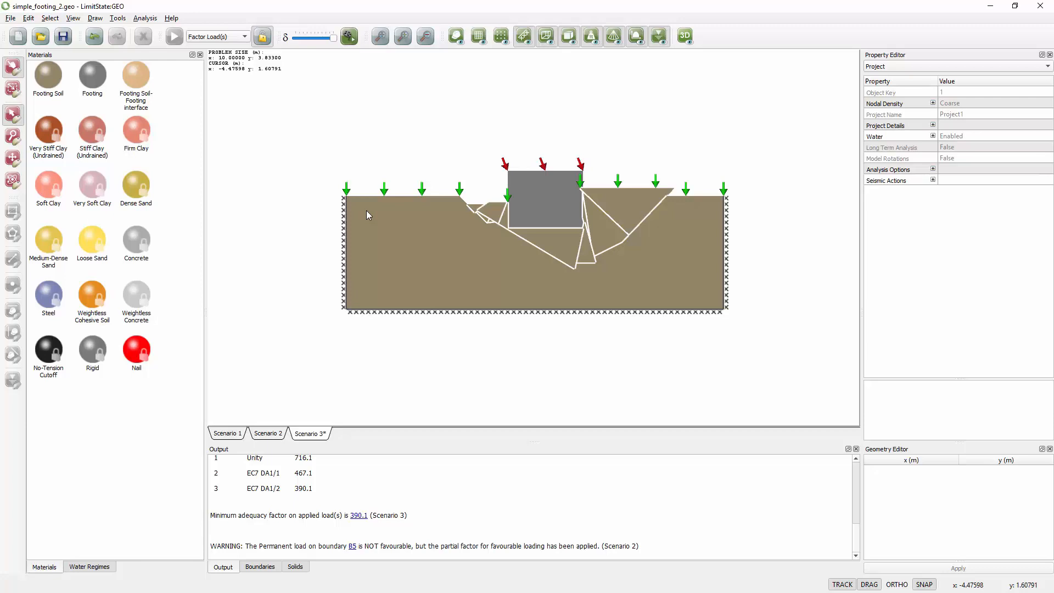
Unlock the solved footing model and close the program.
{"action": "left_click", "coordinate": [263, 37]}
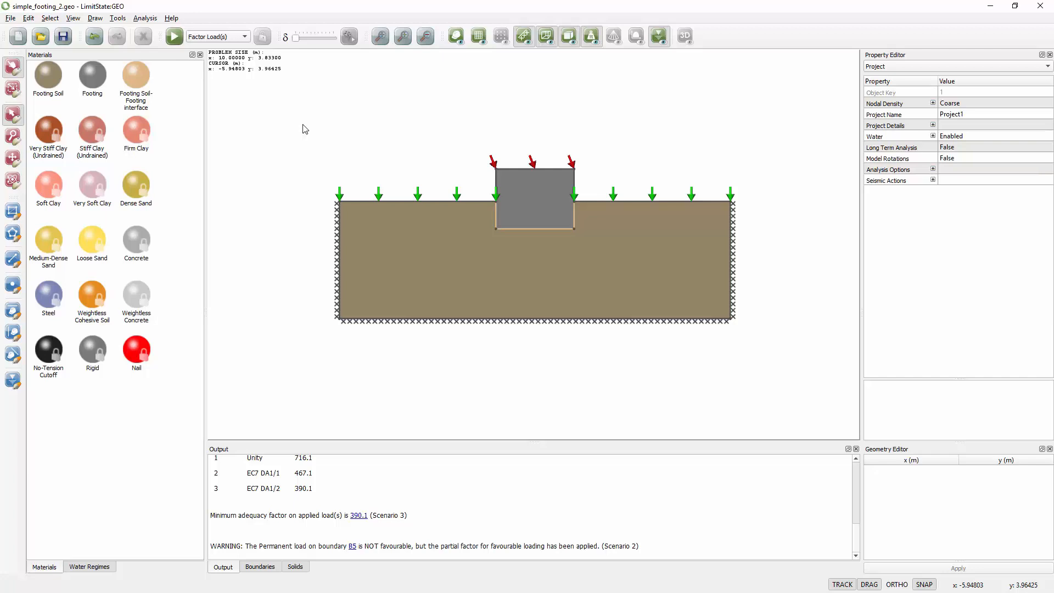
{"action": "left_click", "coordinate": [1040, 6]}
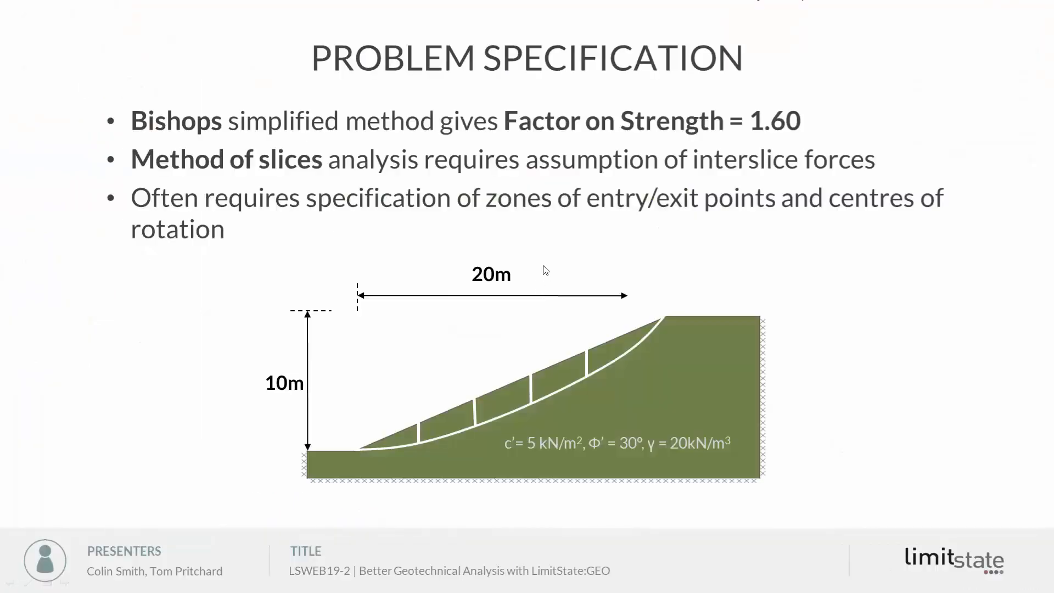
{"action": "key", "text": "Right"}
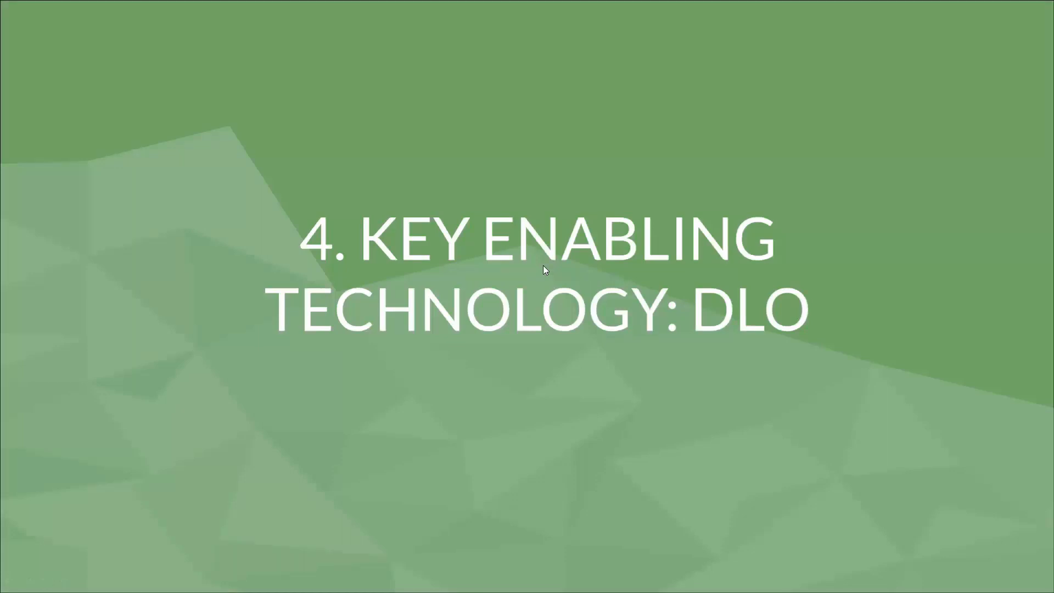
{"action": "key", "text": "Right"}
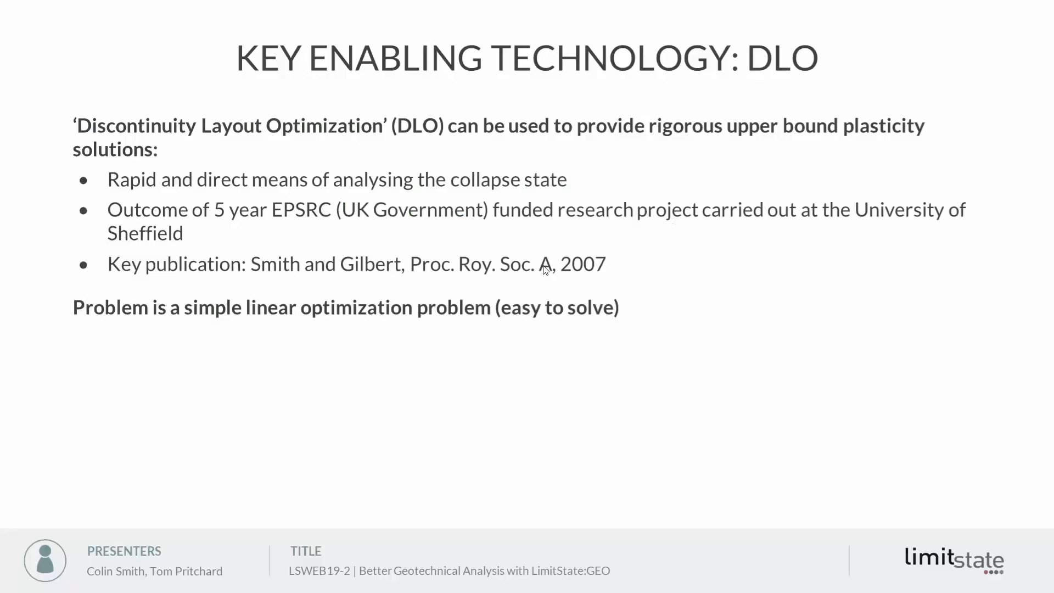
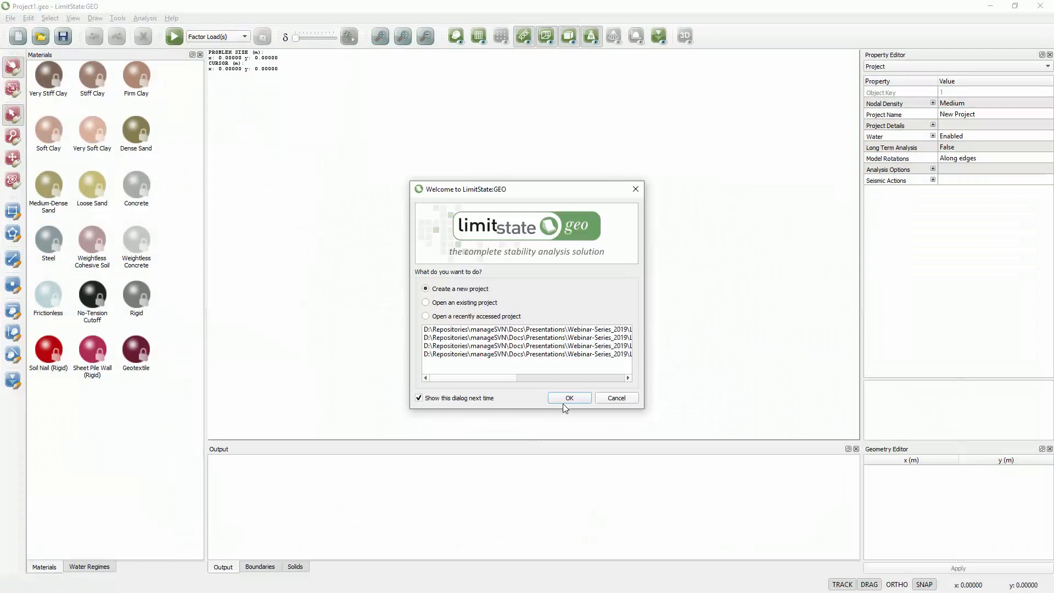
Start a new project from the Slope Stability template.
{"action": "left_click", "coordinate": [564, 400]}
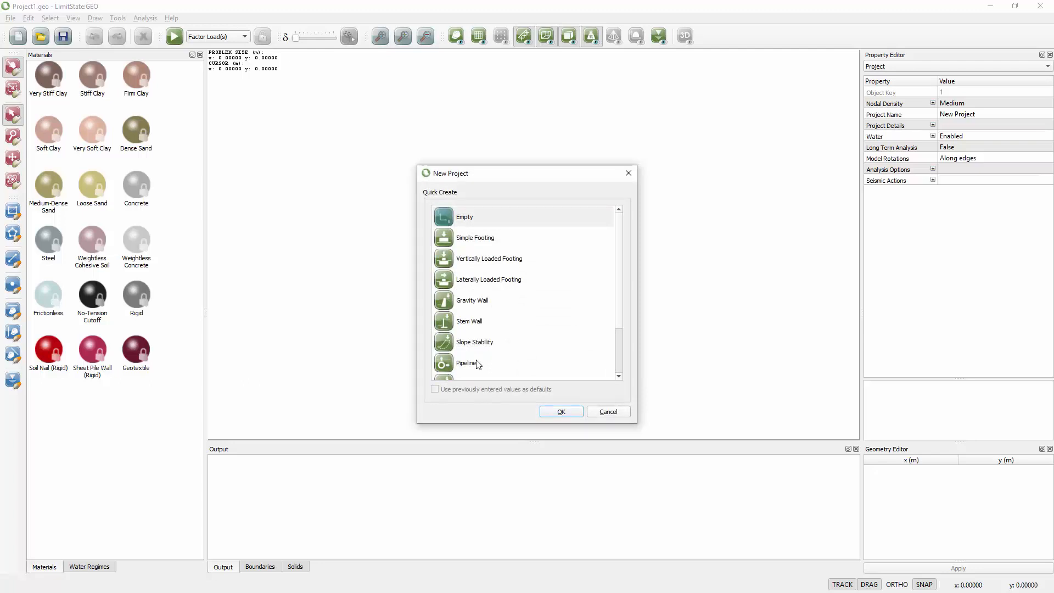
{"action": "left_click", "coordinate": [444, 342]}
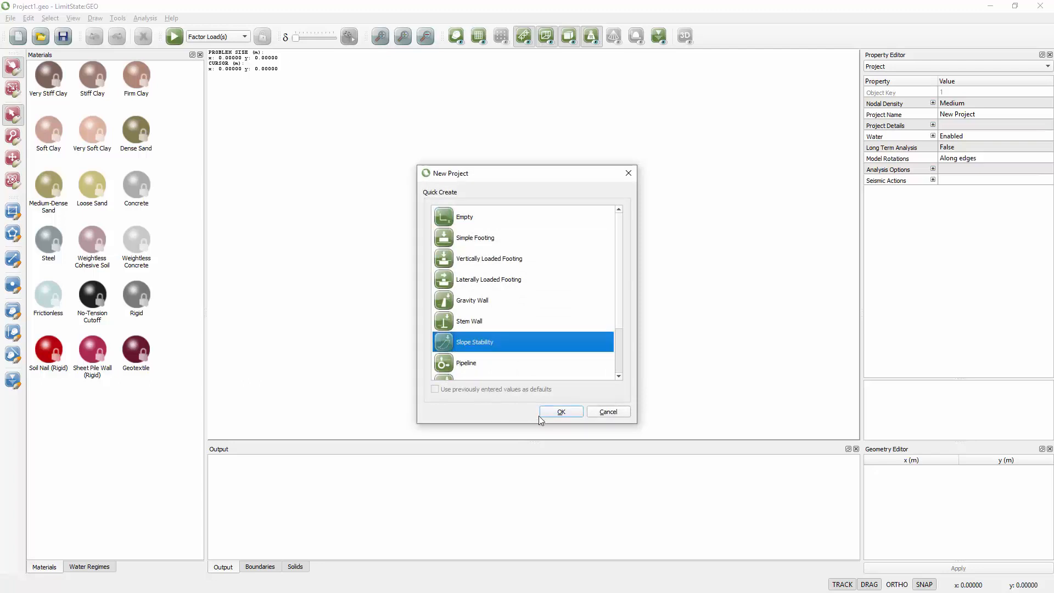
{"action": "left_click", "coordinate": [557, 412]}
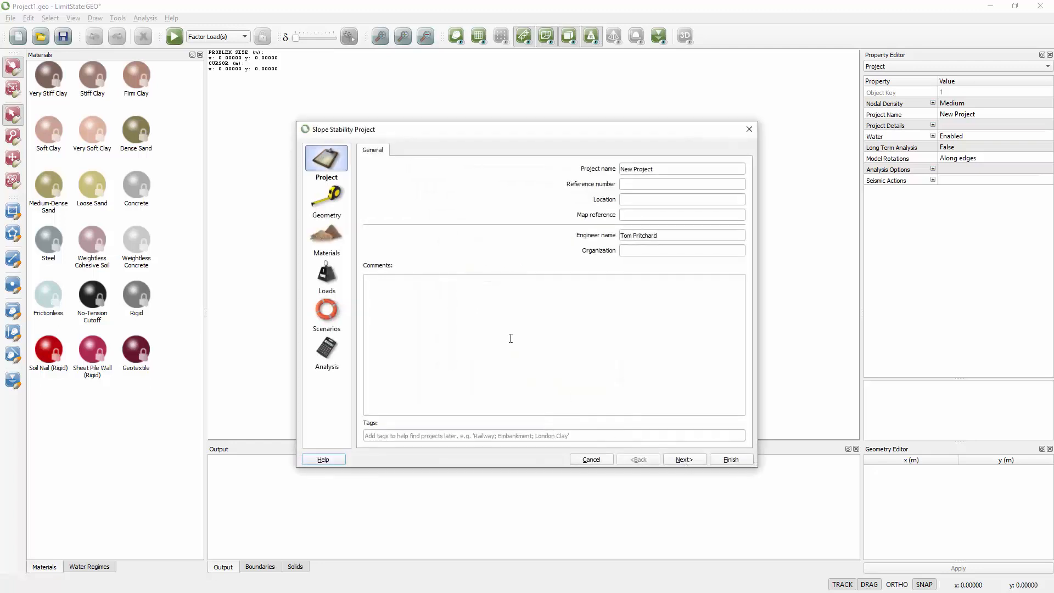
Complete the slope project setup with the default geometry, water table, material, load, scenario and analysis settings, and dismiss the quick tips.
{"action": "left_click", "coordinate": [670, 462]}
{"action": "left_click", "coordinate": [669, 461]}
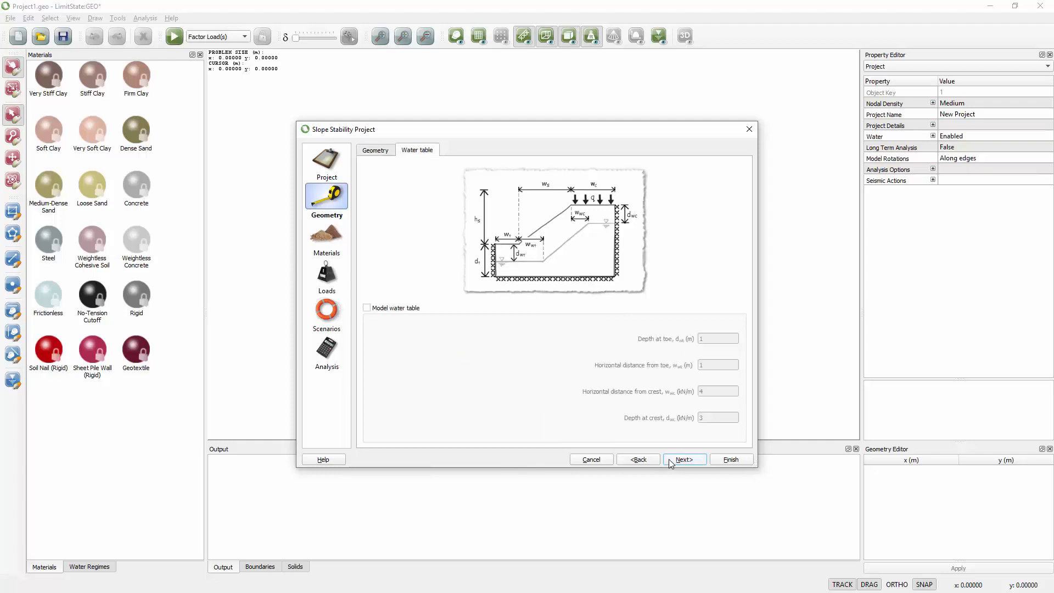
{"action": "left_click", "coordinate": [671, 462]}
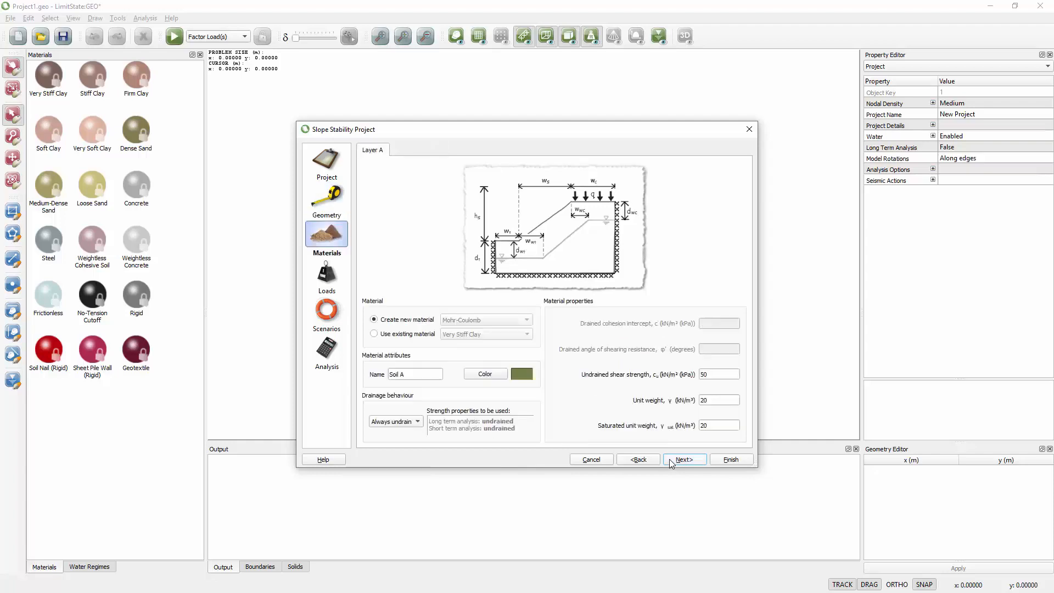
{"action": "left_click", "coordinate": [671, 462]}
{"action": "left_click", "coordinate": [673, 462]}
{"action": "left_click", "coordinate": [674, 464]}
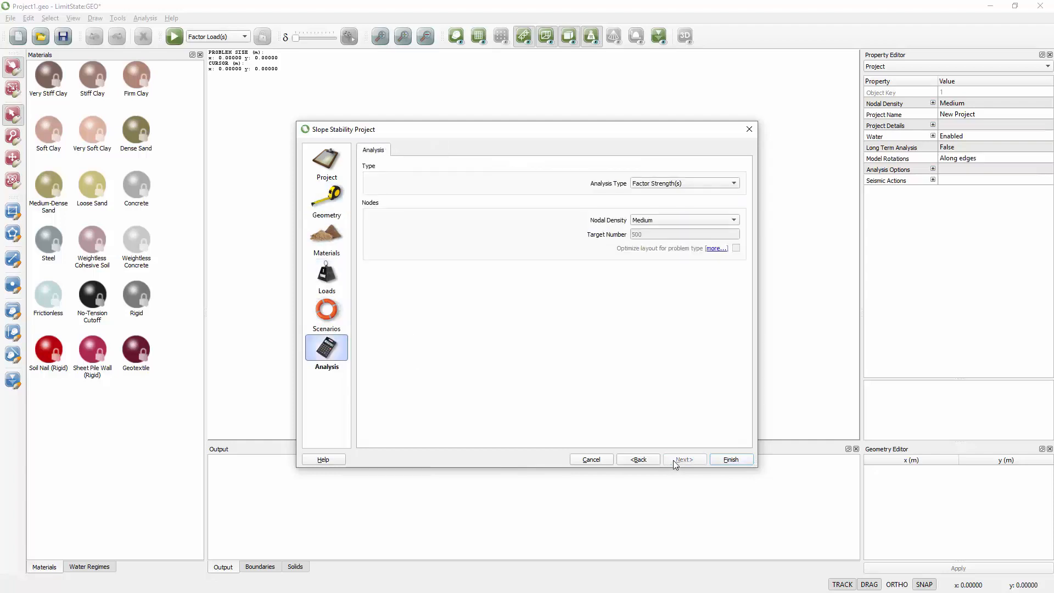
{"action": "left_click", "coordinate": [729, 460]}
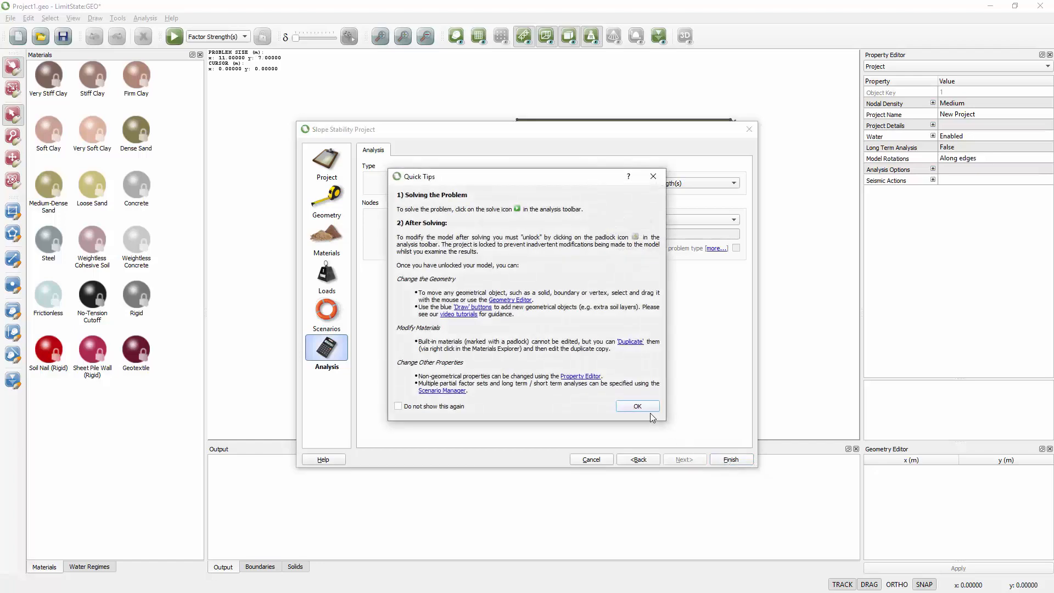
{"action": "left_click", "coordinate": [632, 406]}
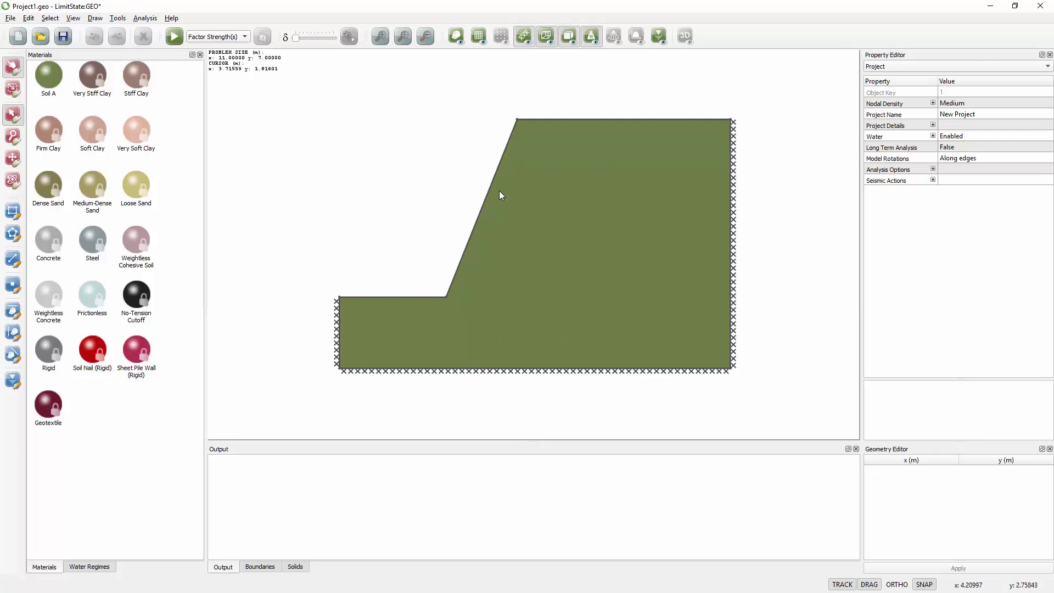
Solve the default slope with the Factor Strength(s) analysis and unlock the model.
{"action": "left_click", "coordinate": [174, 37]}
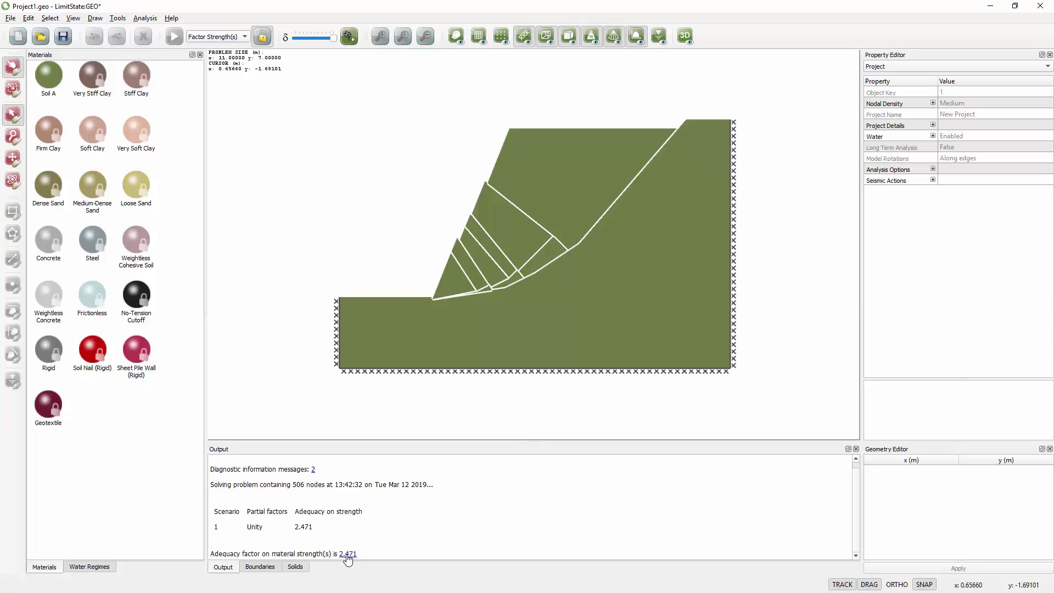
{"action": "left_click", "coordinate": [262, 37]}
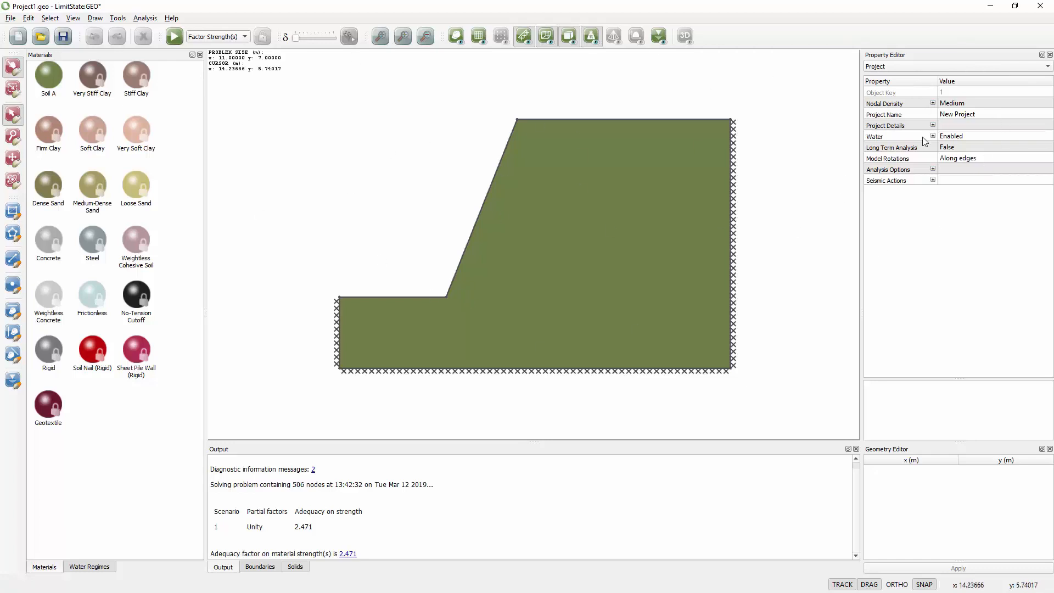
{"action": "left_click", "coordinate": [545, 283]}
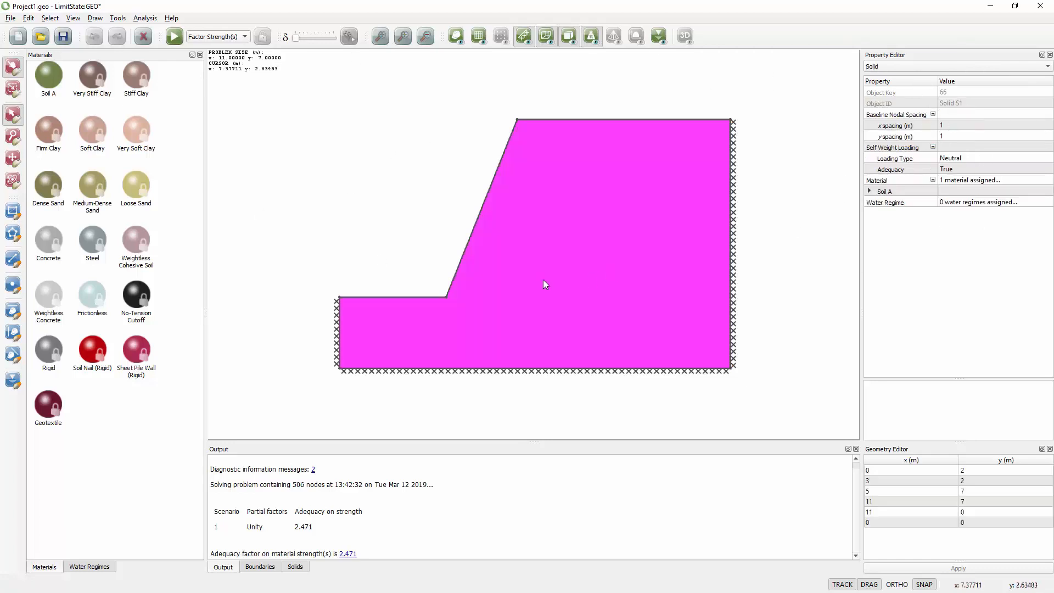
{"action": "left_click", "coordinate": [135, 144]}
{"action": "left_click", "coordinate": [421, 166]}
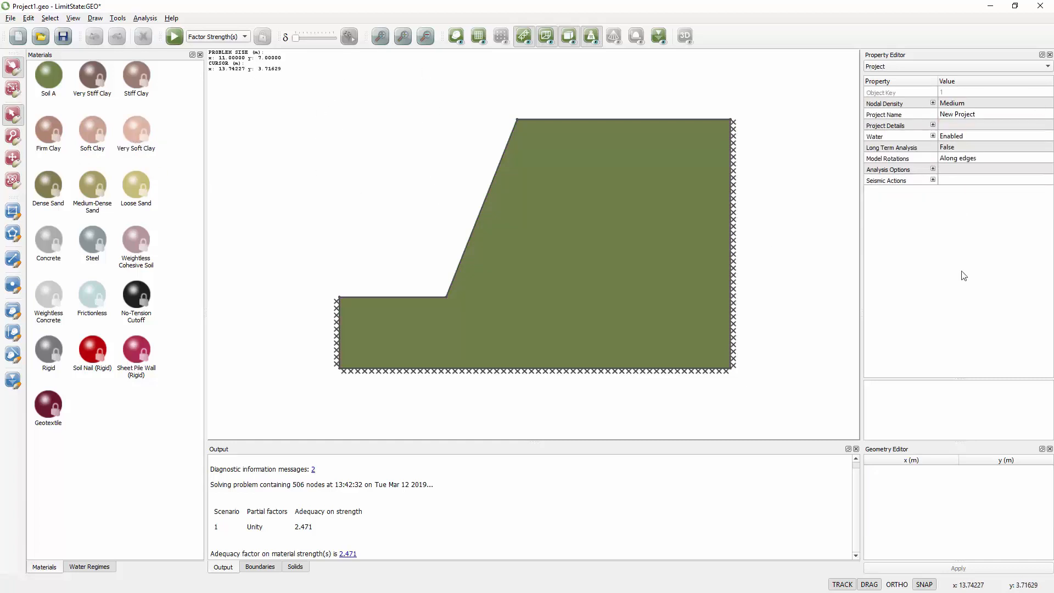
Set the project's horizontal seismic acceleration to 0.3 g and exclude it from the adequacy factor by setting Adequacy (on kh) to False.
{"action": "left_click", "coordinate": [932, 180]}
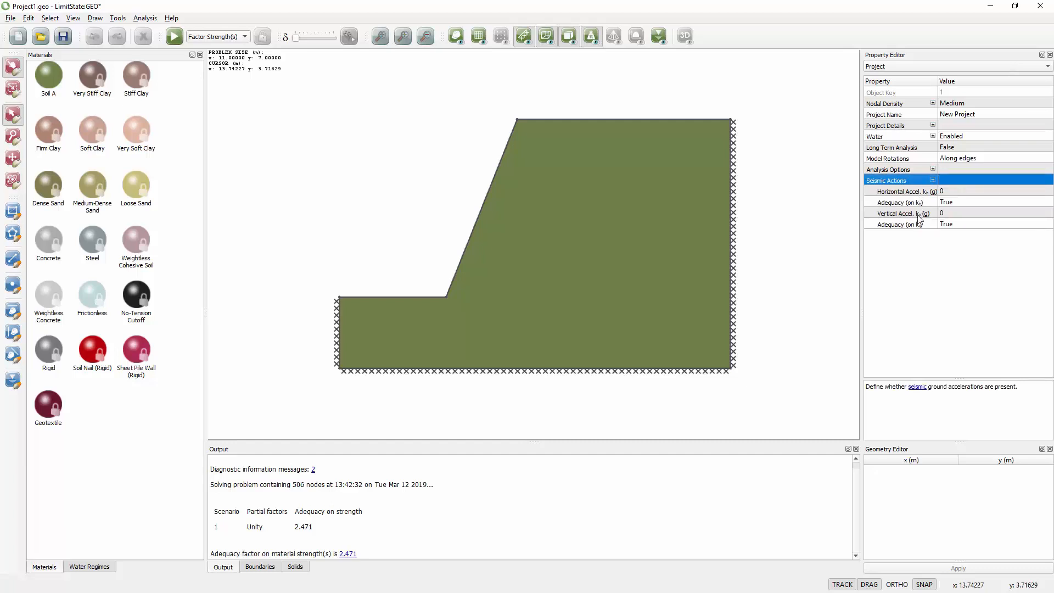
{"action": "left_click", "coordinate": [927, 192]}
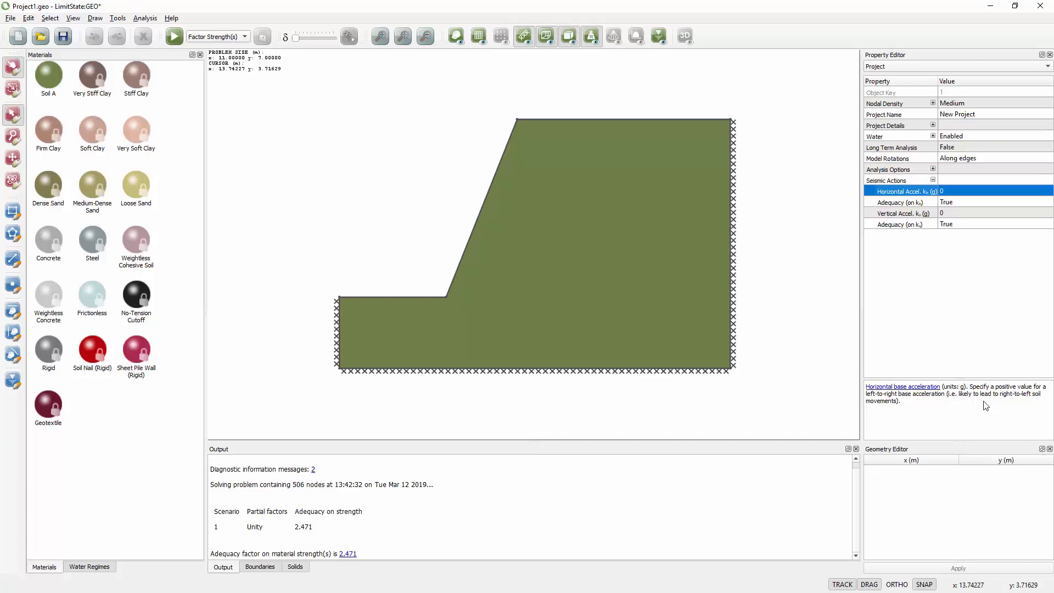
{"action": "left_click", "coordinate": [944, 191]}
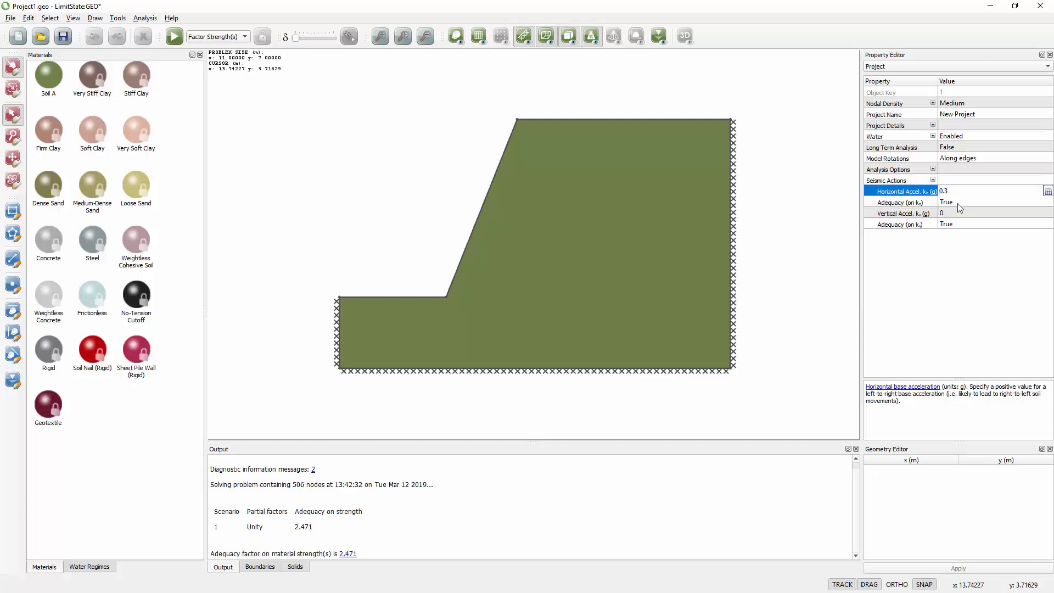
{"action": "left_click", "coordinate": [955, 200]}
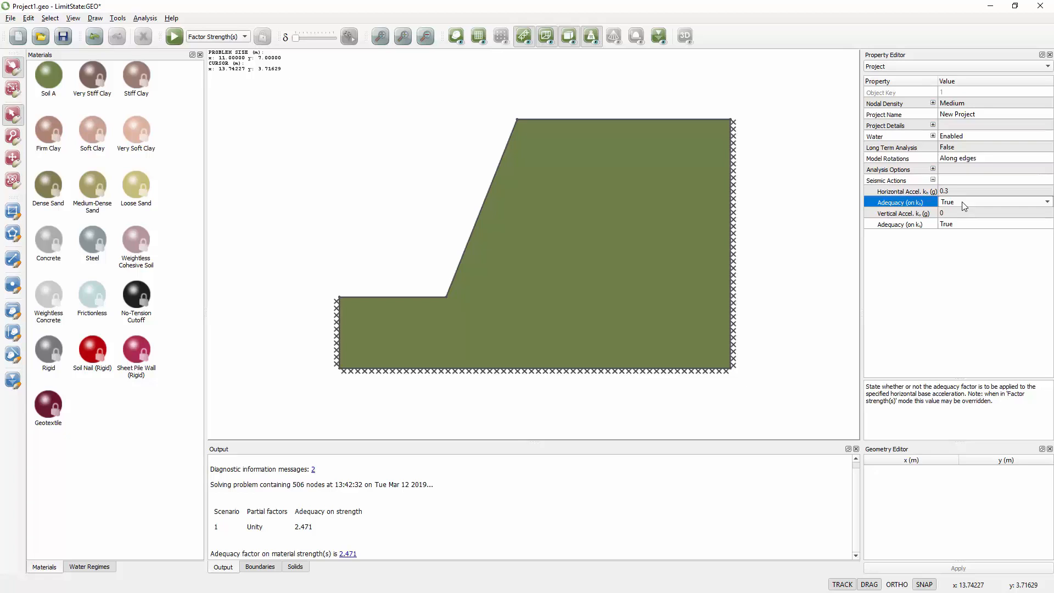
{"action": "left_click", "coordinate": [966, 205]}
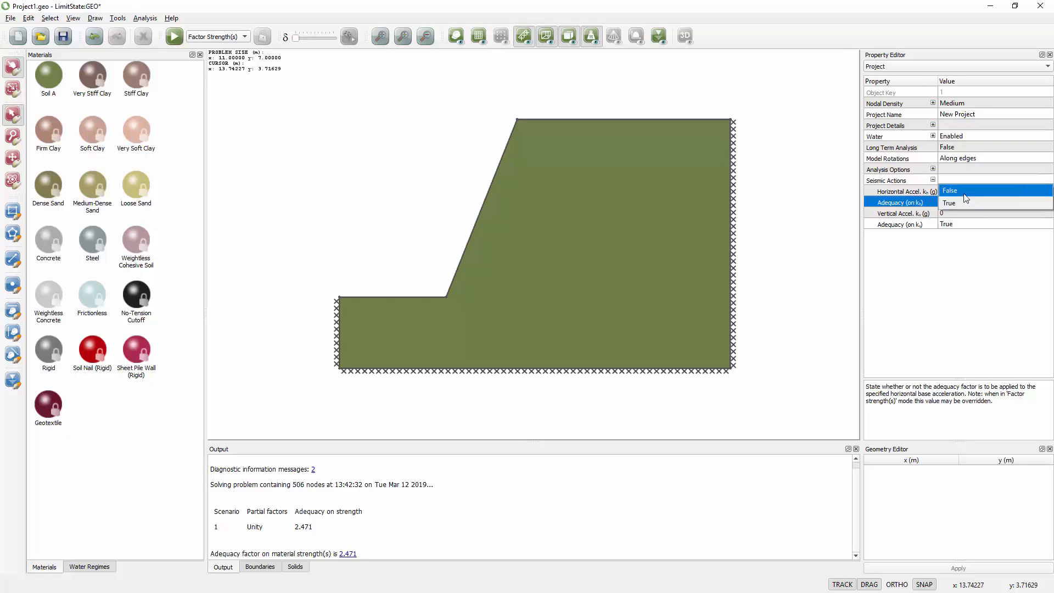
{"action": "left_click", "coordinate": [964, 194]}
{"action": "left_click", "coordinate": [317, 130]}
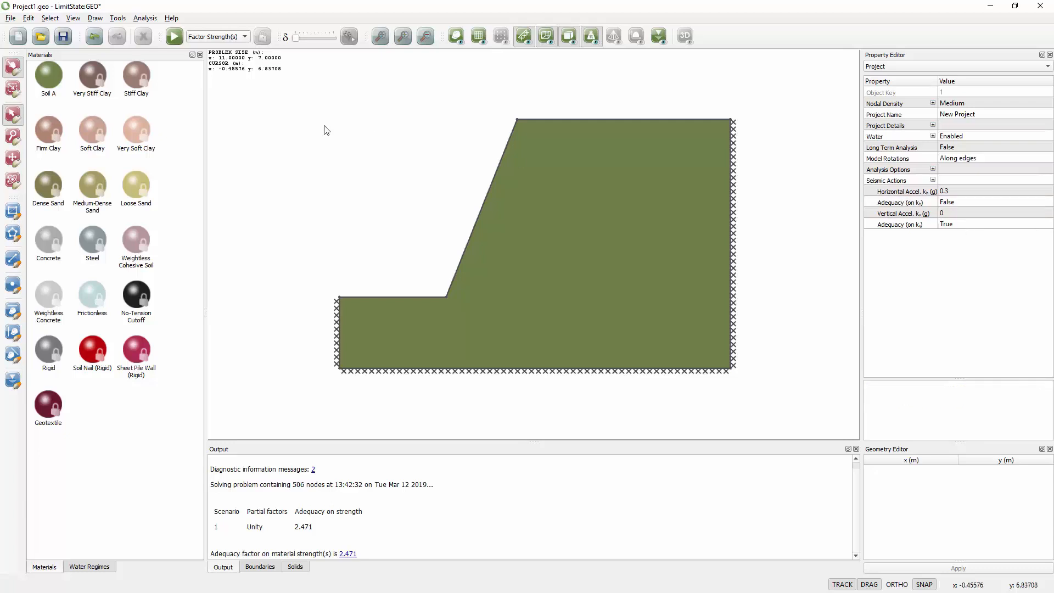
Solve the slope under horizontal seismic loading and reduce the displacement magnification of the failure mechanism to the minimum.
{"action": "left_click", "coordinate": [174, 36]}
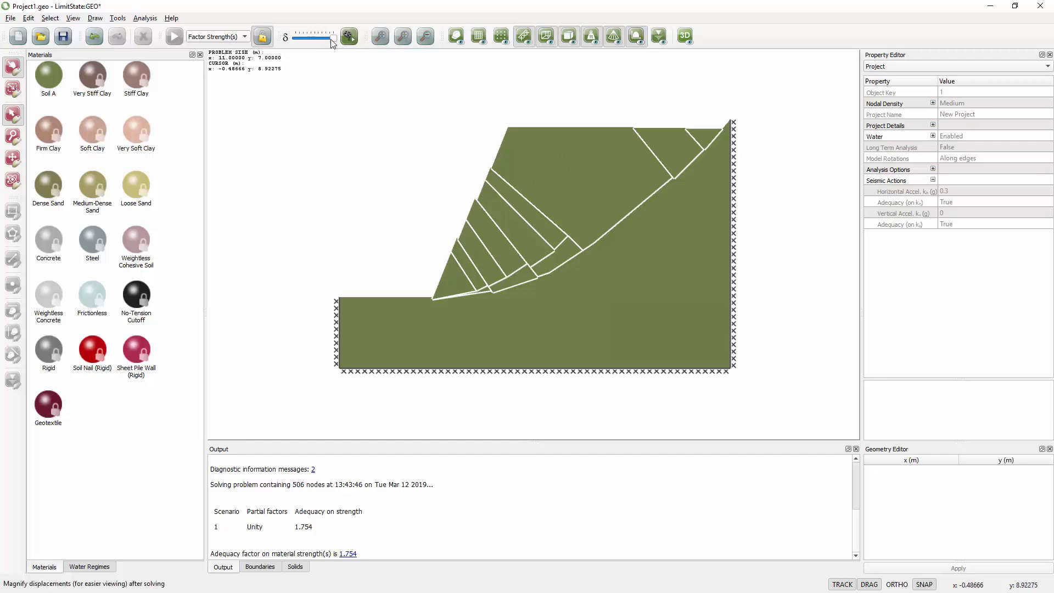
{"action": "left_click", "coordinate": [306, 39]}
{"action": "left_click", "coordinate": [306, 38]}
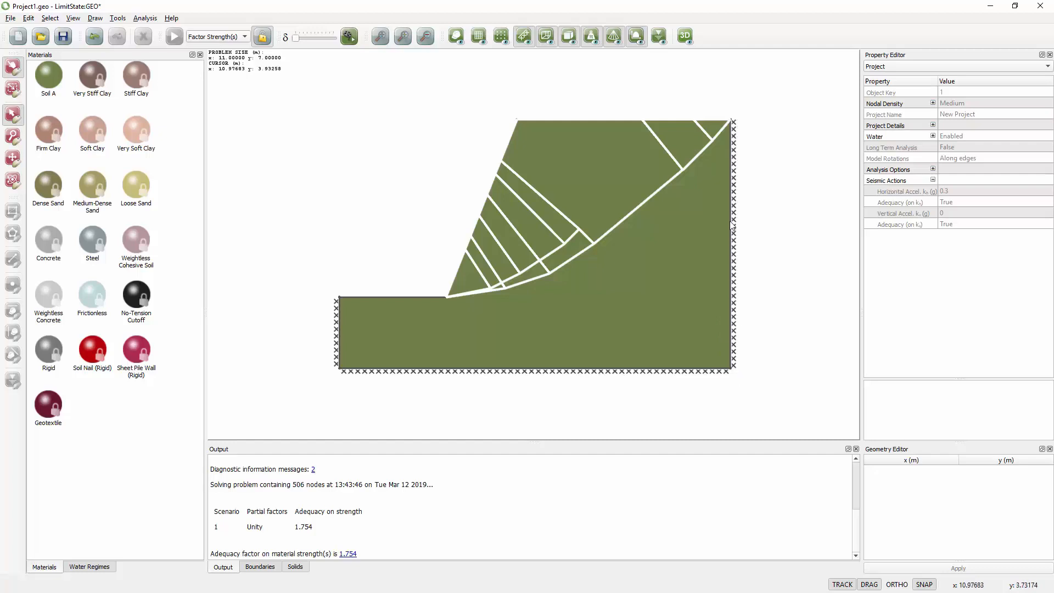
Unlock the model and move the vertex at the rear end of the slope's crest outward to about x = 13.7 m, y = 7 m.
{"action": "left_click", "coordinate": [262, 37]}
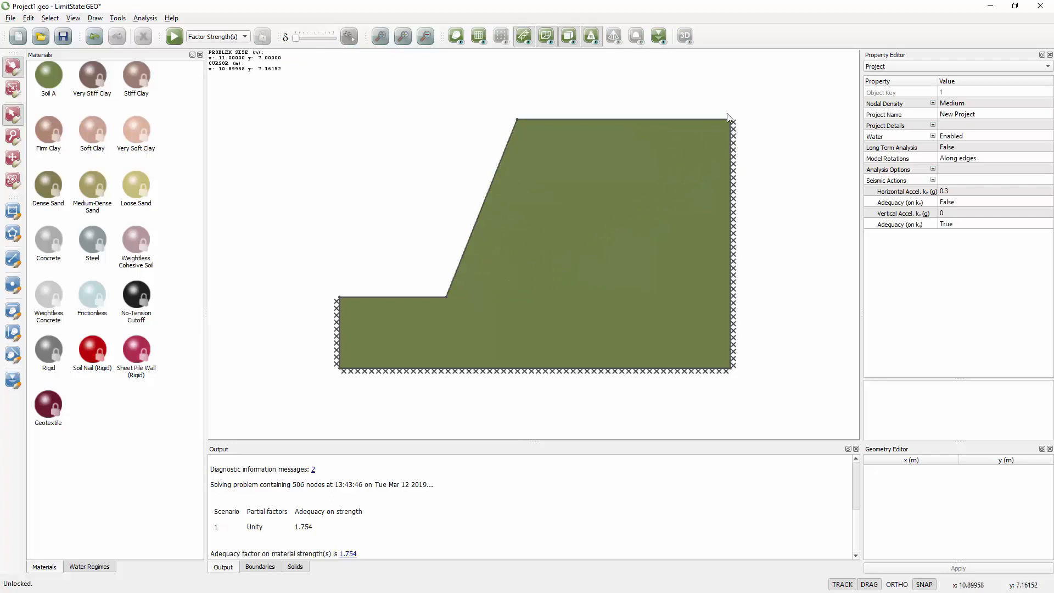
{"action": "scroll", "coordinate": [727, 117], "scroll_direction": "up", "scroll_amount": 3}
{"action": "left_click_drag", "start_coordinate": [733, 131], "coordinate": [936, 131]}
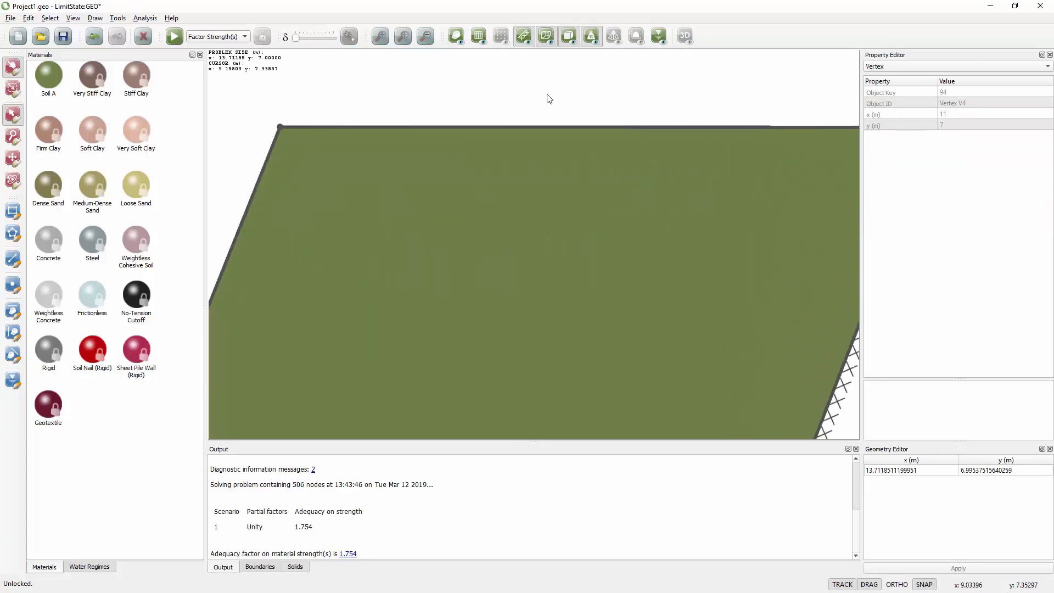
Solve the widened slope with the Factor Strength(s) analysis under horizontal seismic loading and unlock the model.
{"action": "scroll", "coordinate": [372, 101], "scroll_direction": "down", "scroll_amount": 4}
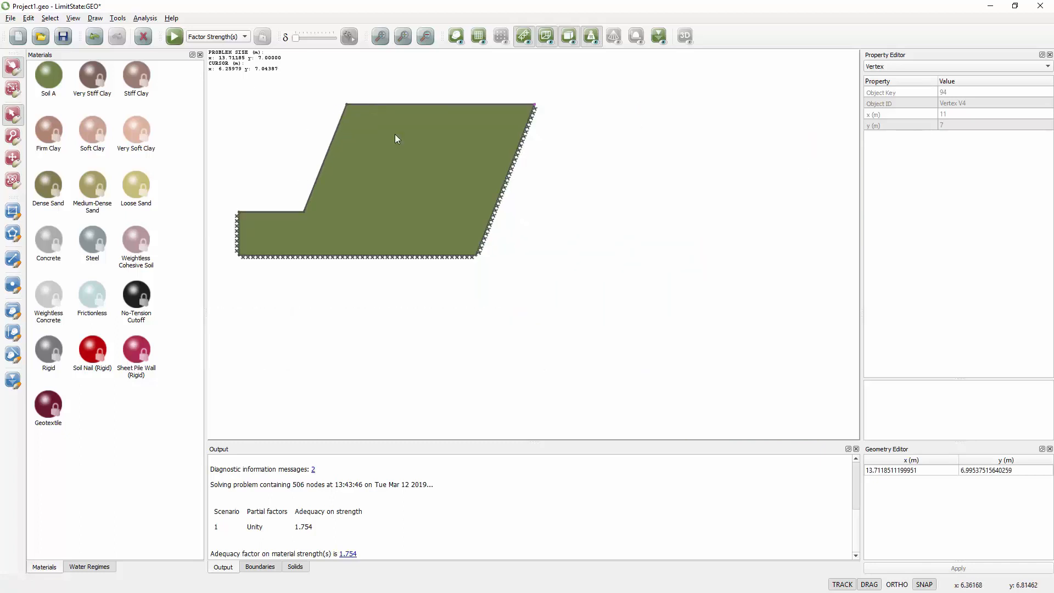
{"action": "left_click", "coordinate": [287, 99]}
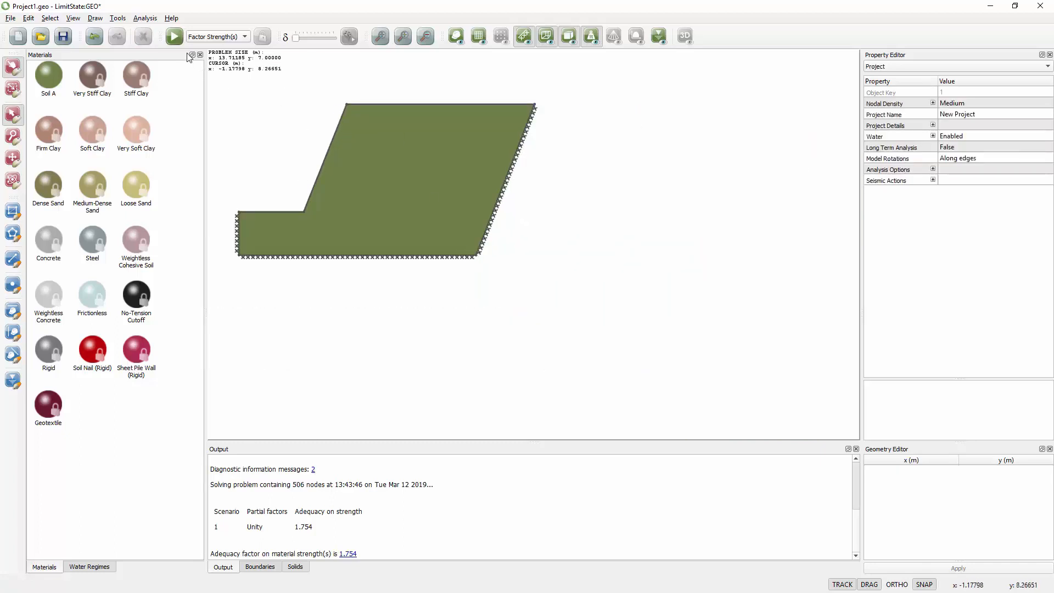
{"action": "left_click", "coordinate": [174, 36]}
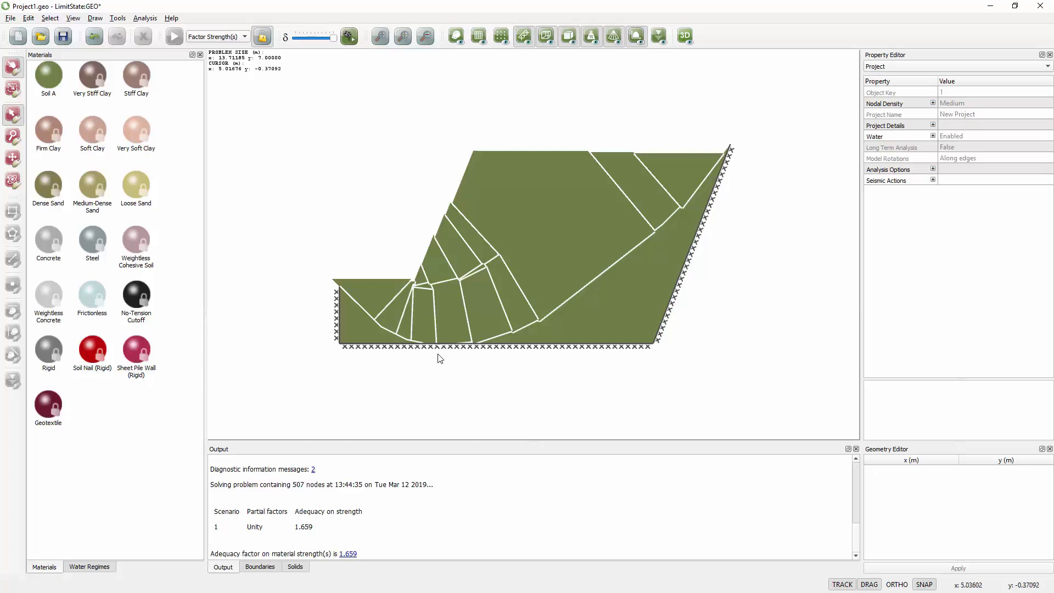
{"action": "left_click", "coordinate": [263, 36]}
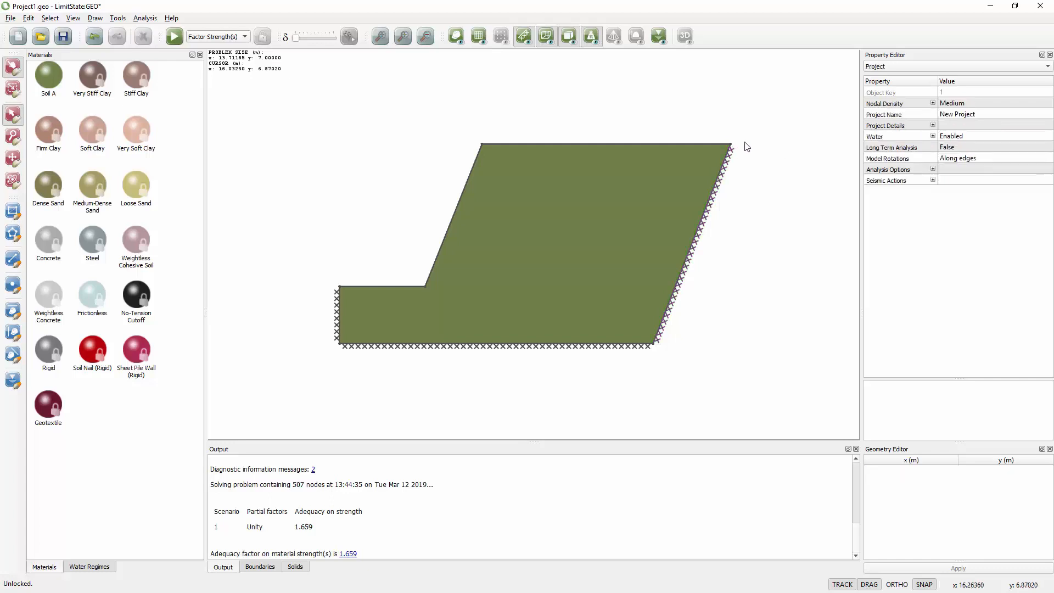
Move the rear crest vertex further outward to about x = 17.8 m, y = 7.1 m, and solve the slope again.
{"action": "scroll", "coordinate": [742, 149], "scroll_direction": "up", "scroll_amount": 2}
{"action": "left_click_drag", "start_coordinate": [710, 141], "coordinate": [1030, 138]}
{"action": "left_click", "coordinate": [174, 36]}
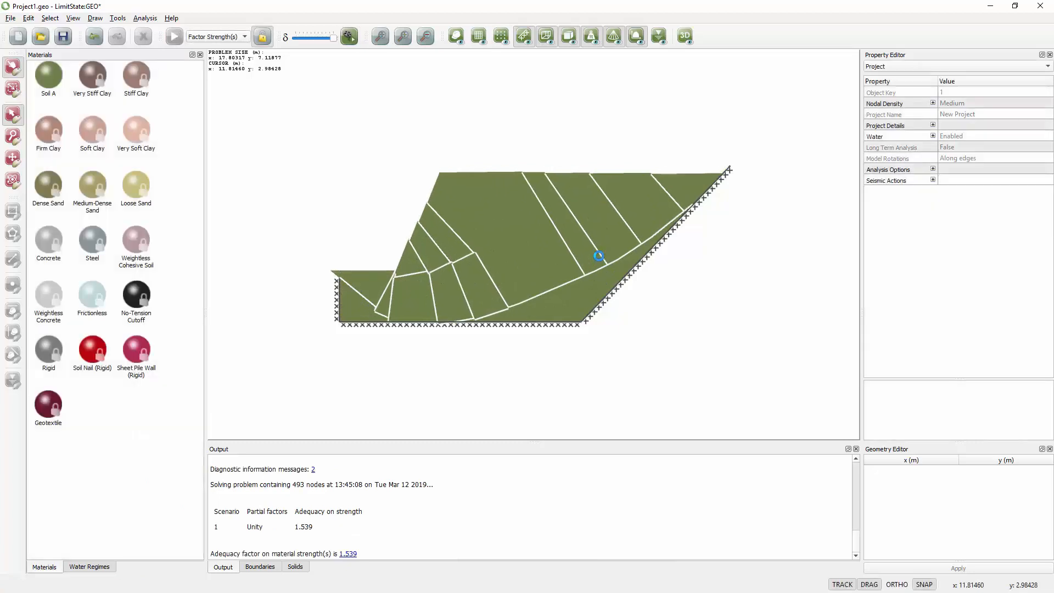
{"action": "left_click", "coordinate": [262, 38]}
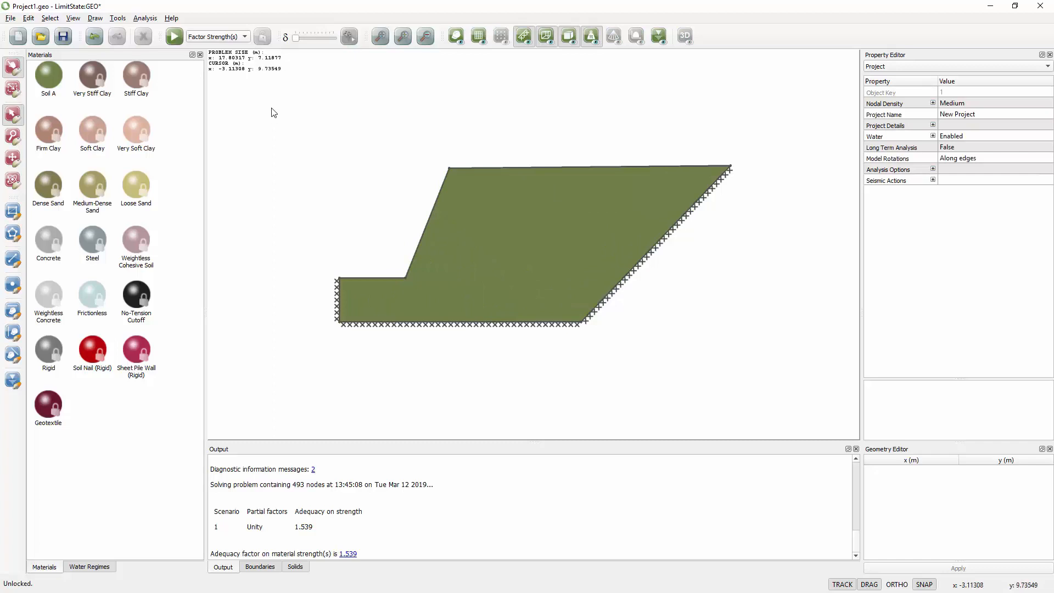
Undo the rear vertex moves and the seismic setting changes to restore the original slope, and fit it in the view.
{"action": "left_click", "coordinate": [932, 180]}
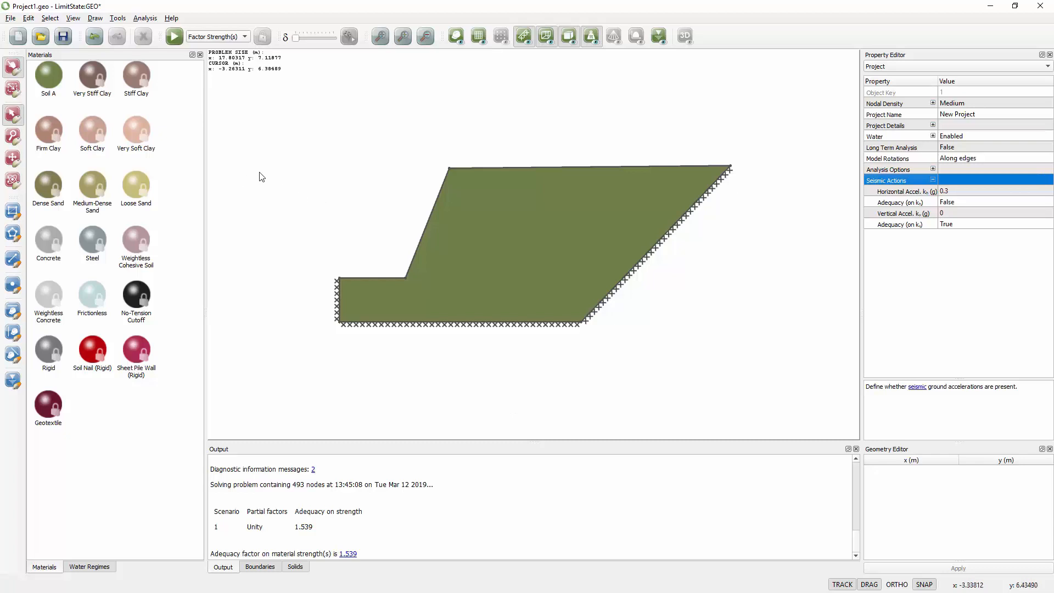
{"action": "left_click", "coordinate": [93, 39]}
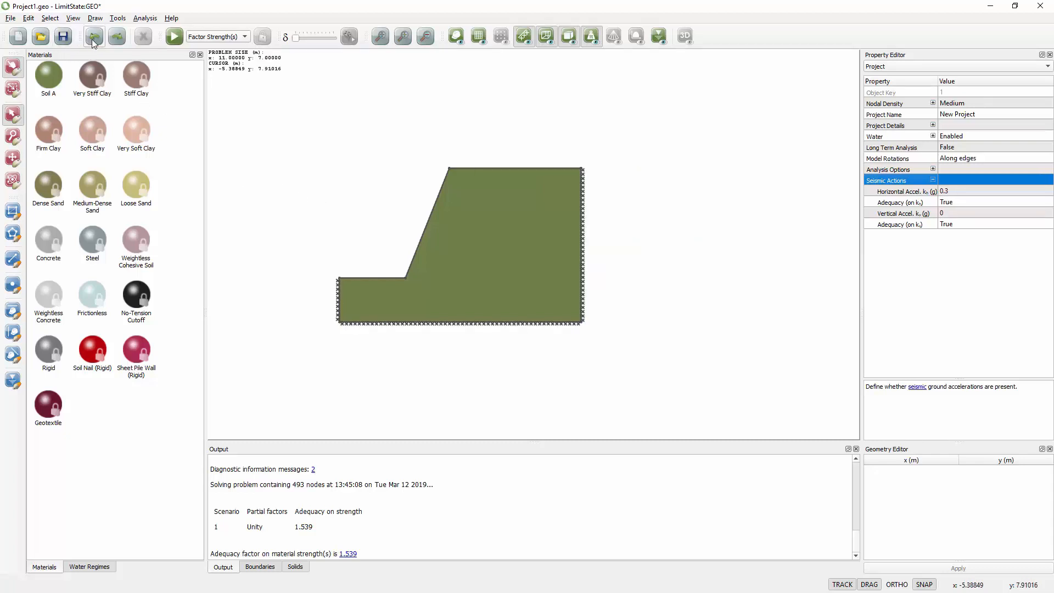
{"action": "left_click", "coordinate": [93, 39]}
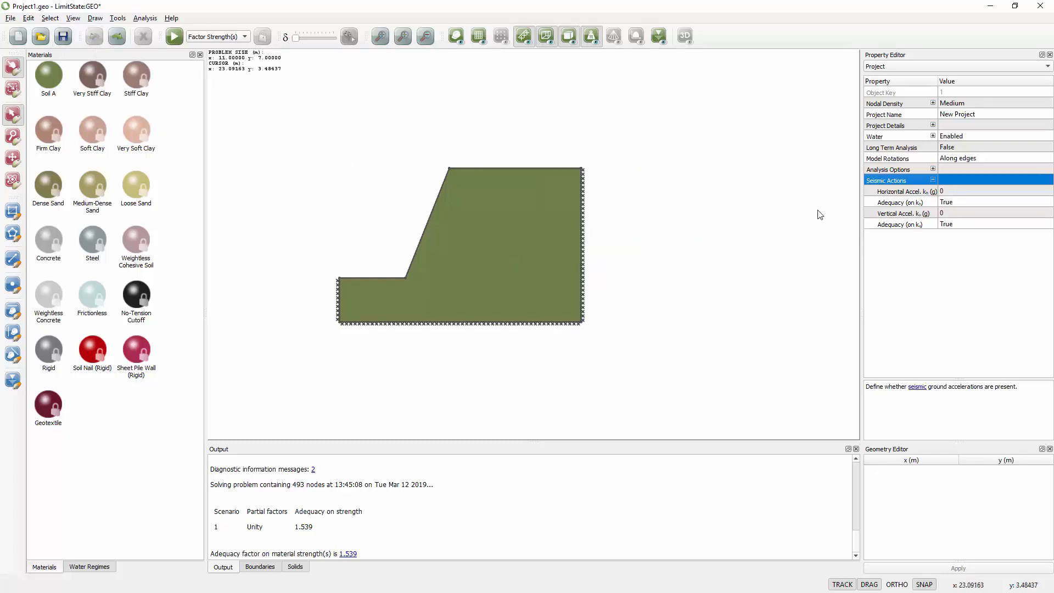
{"action": "left_click", "coordinate": [714, 194]}
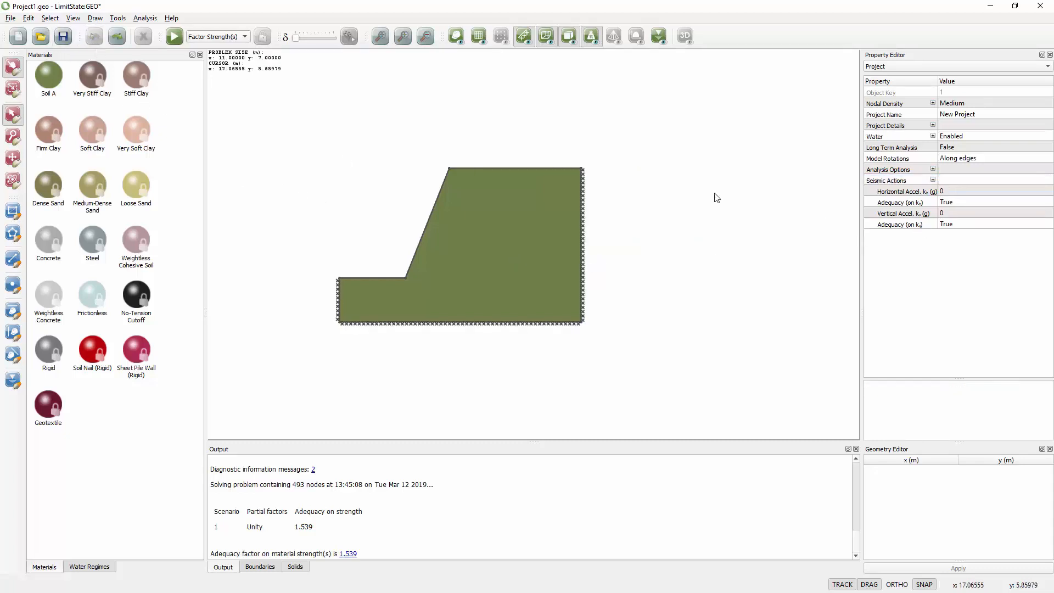
{"action": "left_click", "coordinate": [402, 36]}
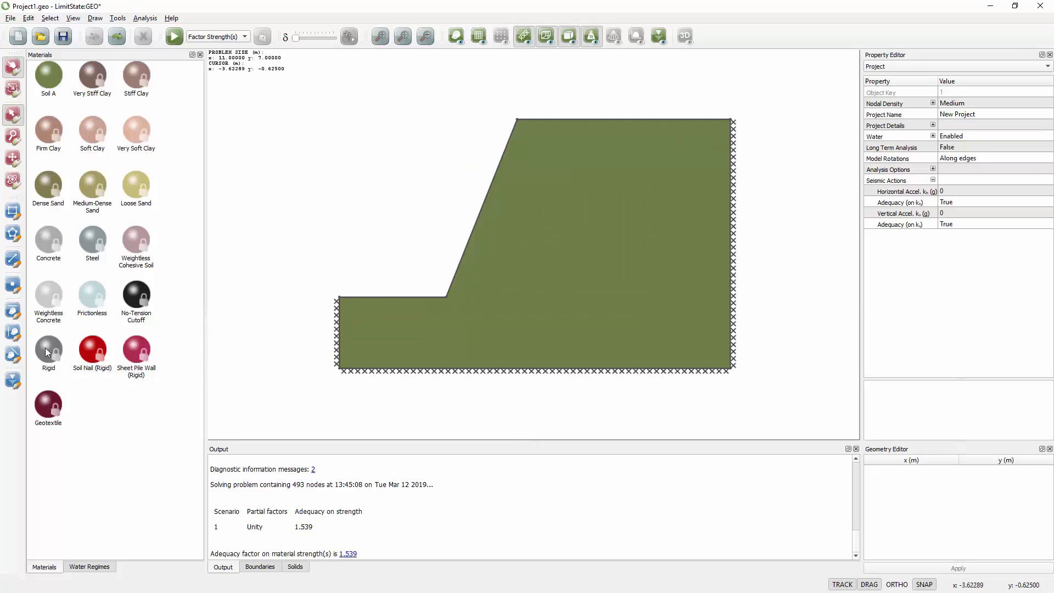
Draw a horizontal boundary from the slope face at about y = 4.4 m to the rear edge and add a vertex on it at about x = 9.1 m.
{"action": "left_click", "coordinate": [13, 259]}
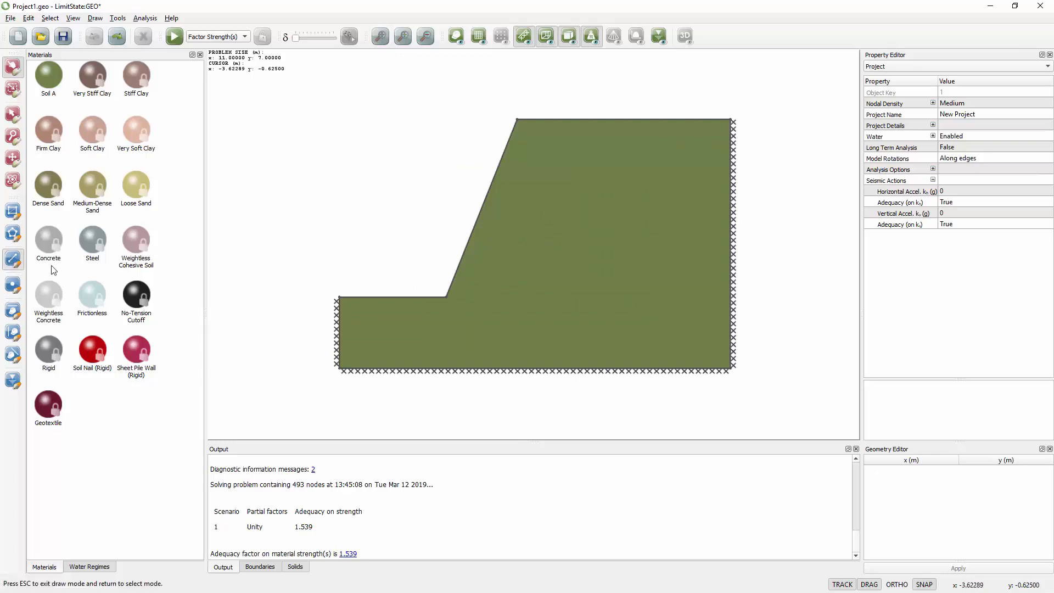
{"action": "left_click", "coordinate": [480, 215]}
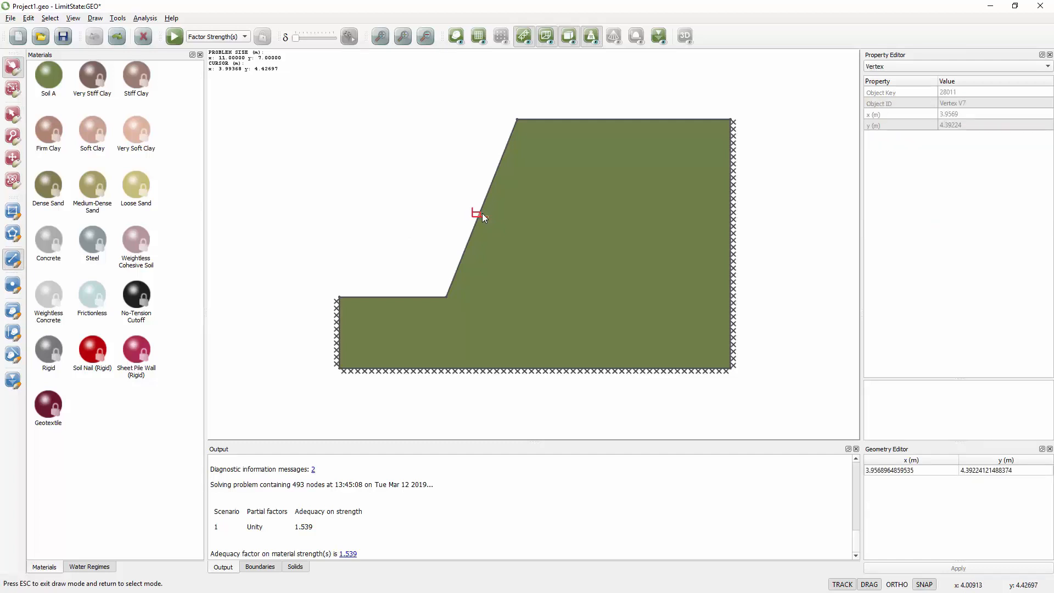
{"action": "left_click", "coordinate": [732, 213]}
{"action": "key", "text": "Escape"}
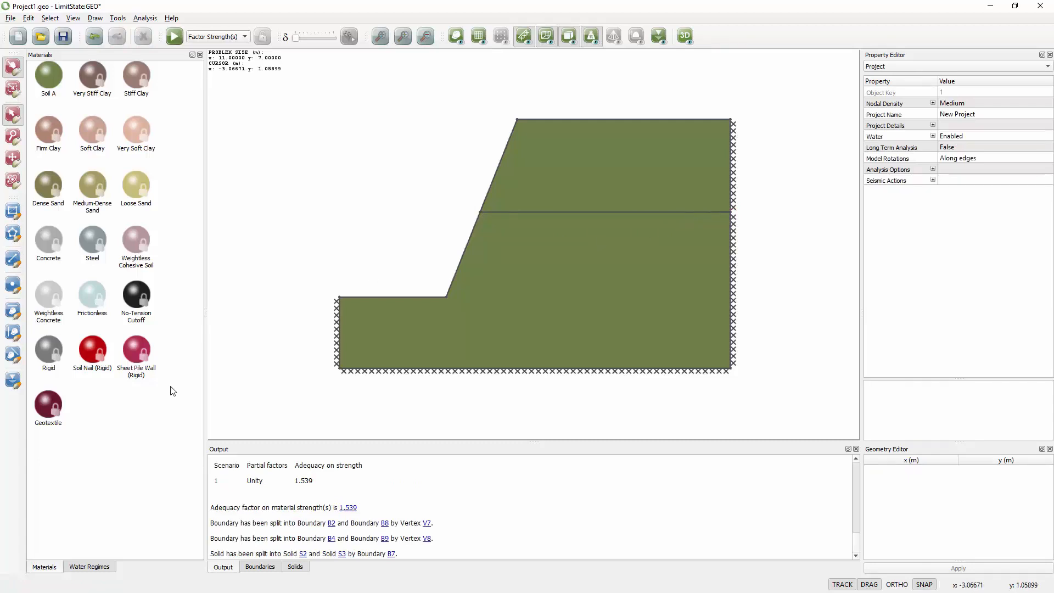
{"action": "left_click", "coordinate": [13, 286]}
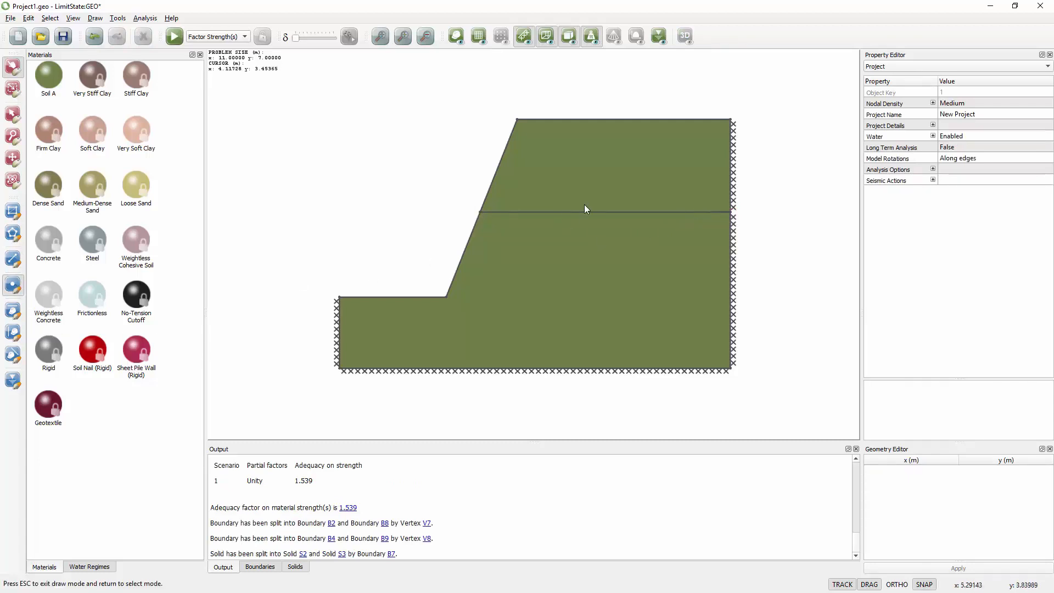
{"action": "left_click", "coordinate": [662, 213]}
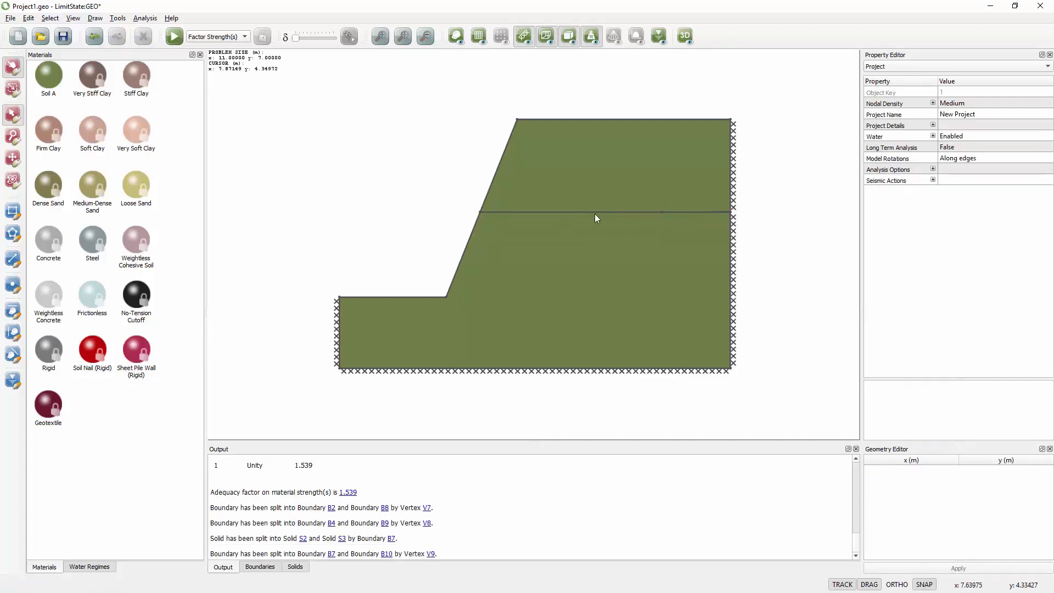
Assign the Geotextile material to the front segment of the horizontal boundary and solve the reinforced slope.
{"action": "left_click", "coordinate": [49, 412]}
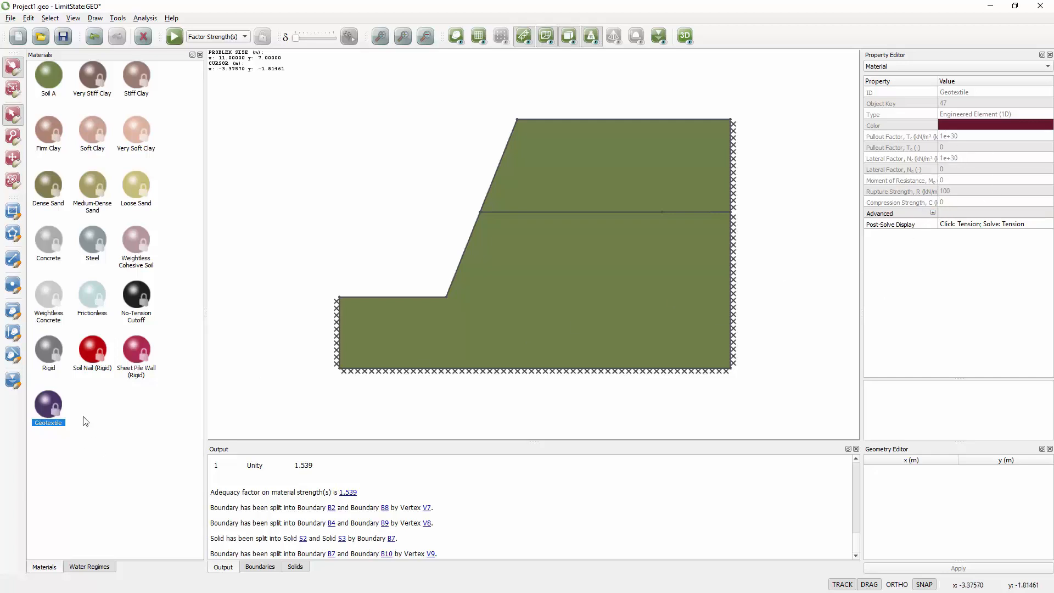
{"action": "left_click_drag", "start_coordinate": [48, 408], "coordinate": [461, 270]}
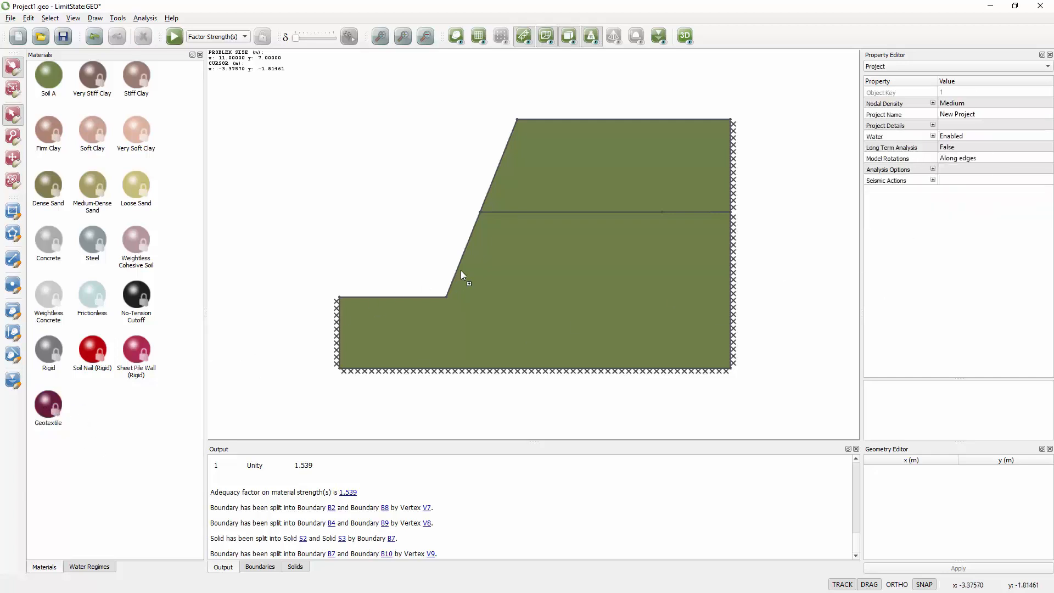
{"action": "left_click_drag", "start_coordinate": [529, 227], "coordinate": [545, 214]}
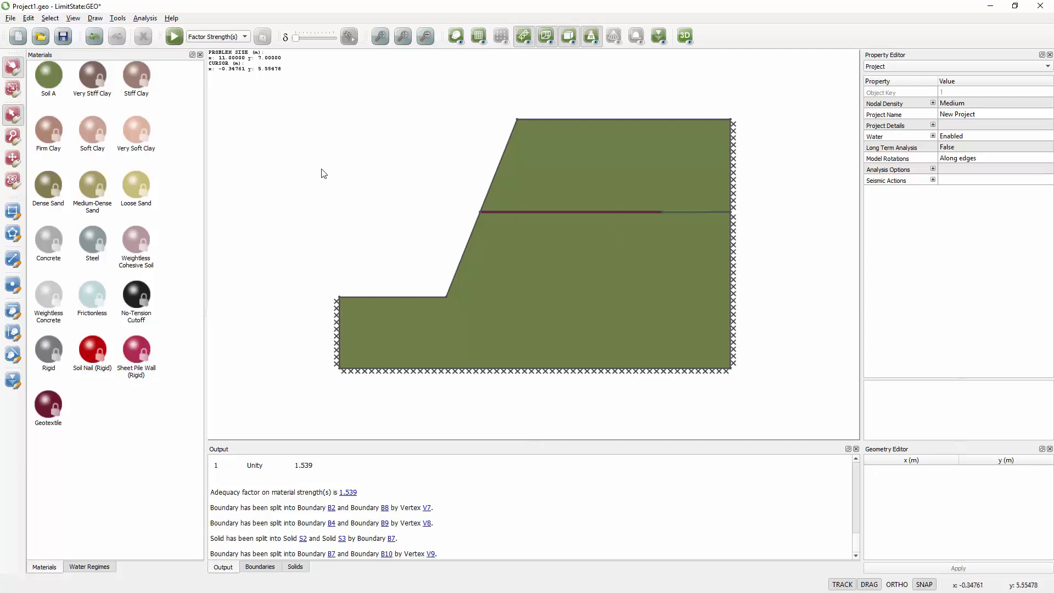
{"action": "left_click", "coordinate": [175, 36]}
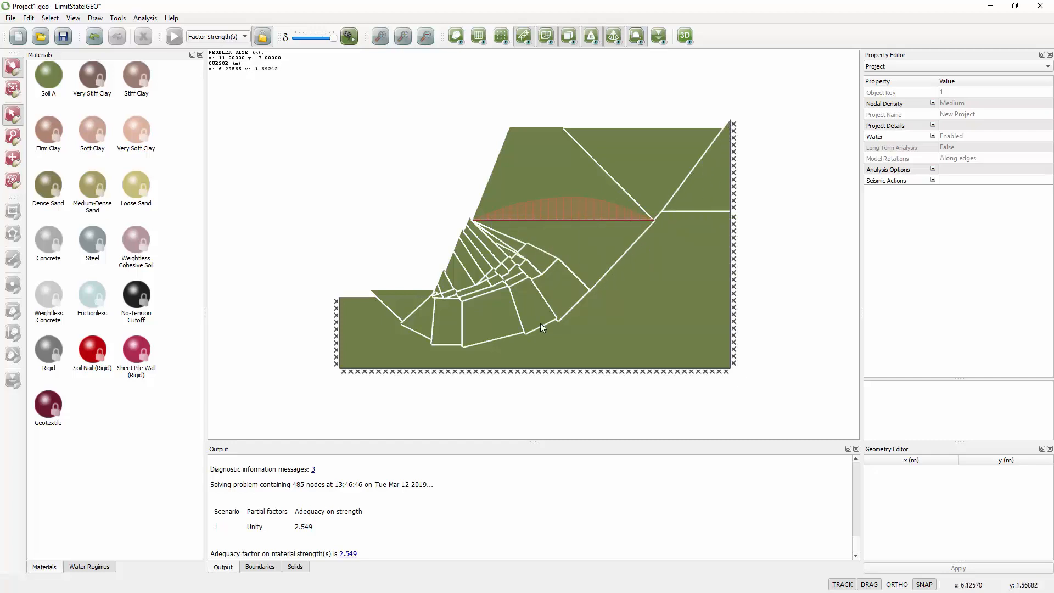
Unlock the model and extend the geotextile's rear end to about x = 10.9 m, just short of the rear boundary.
{"action": "left_click", "coordinate": [262, 37]}
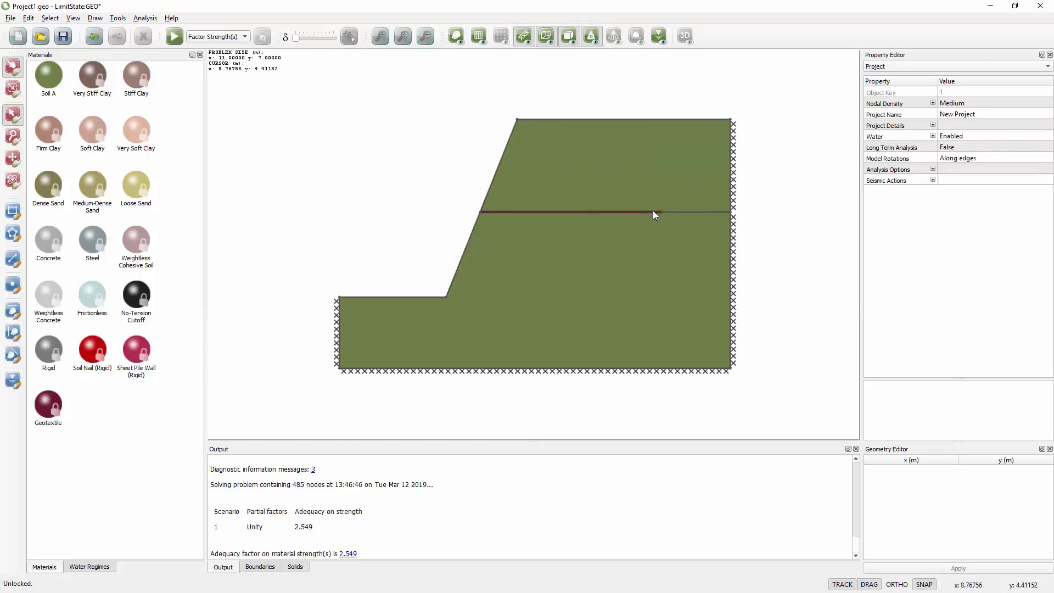
{"action": "scroll", "coordinate": [653, 209], "scroll_direction": "up", "scroll_amount": 5}
{"action": "left_click", "coordinate": [670, 215]}
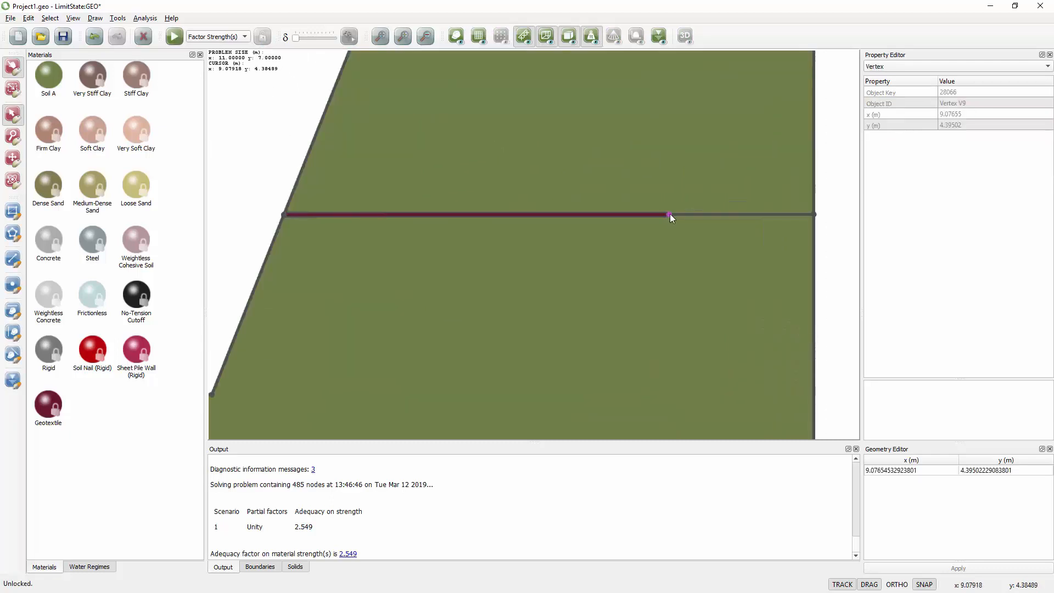
{"action": "left_click_drag", "start_coordinate": [670, 214], "coordinate": [804, 216]}
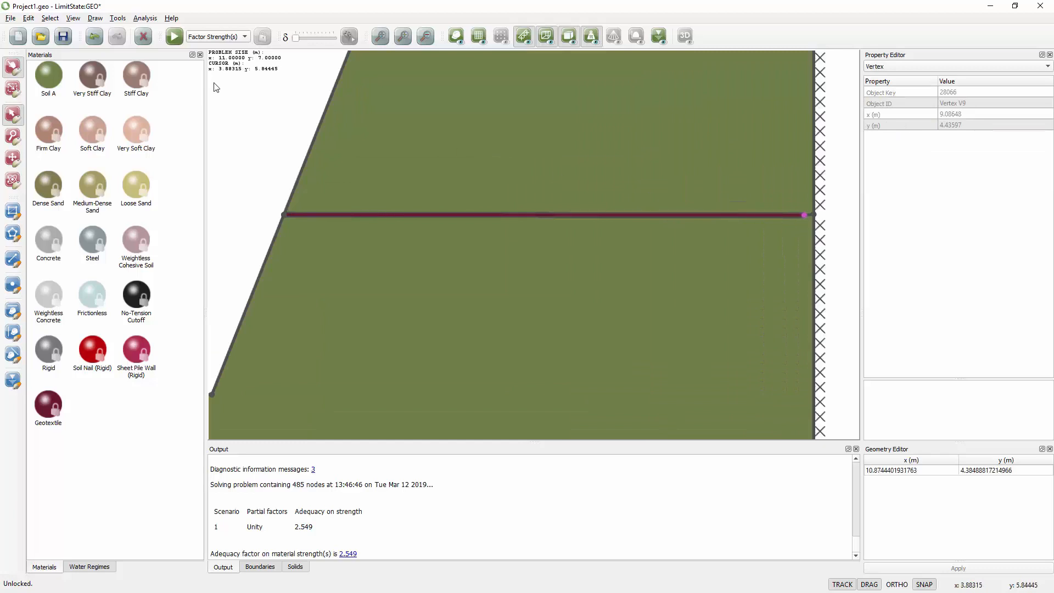
Solve the slope with the lengthened geotextile, inspect the forces along the reinforcement, and unlock the model.
{"action": "left_click", "coordinate": [174, 36]}
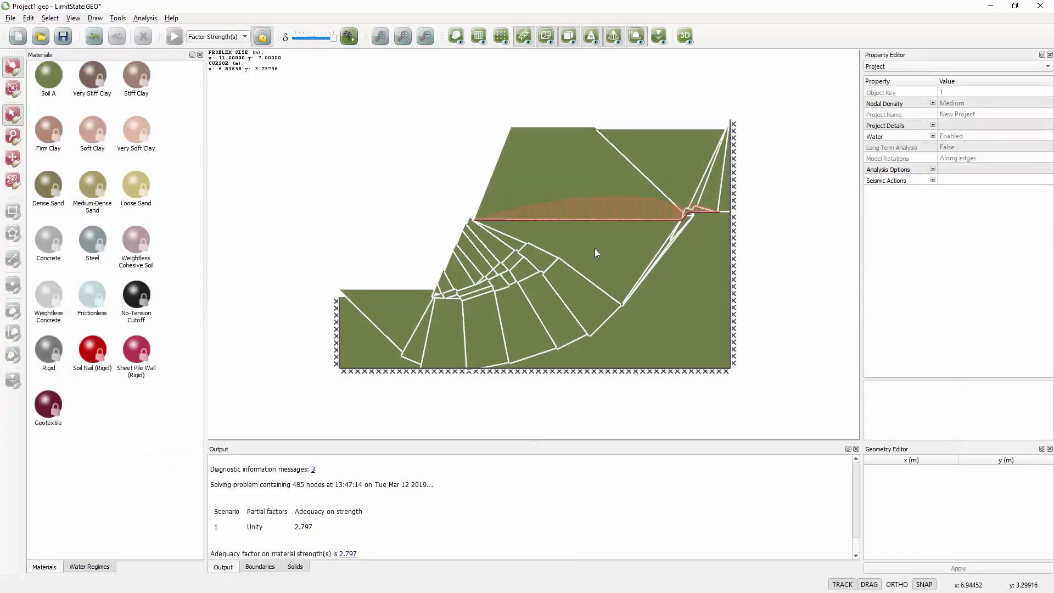
{"action": "mouse_move", "coordinate": [515, 214]}
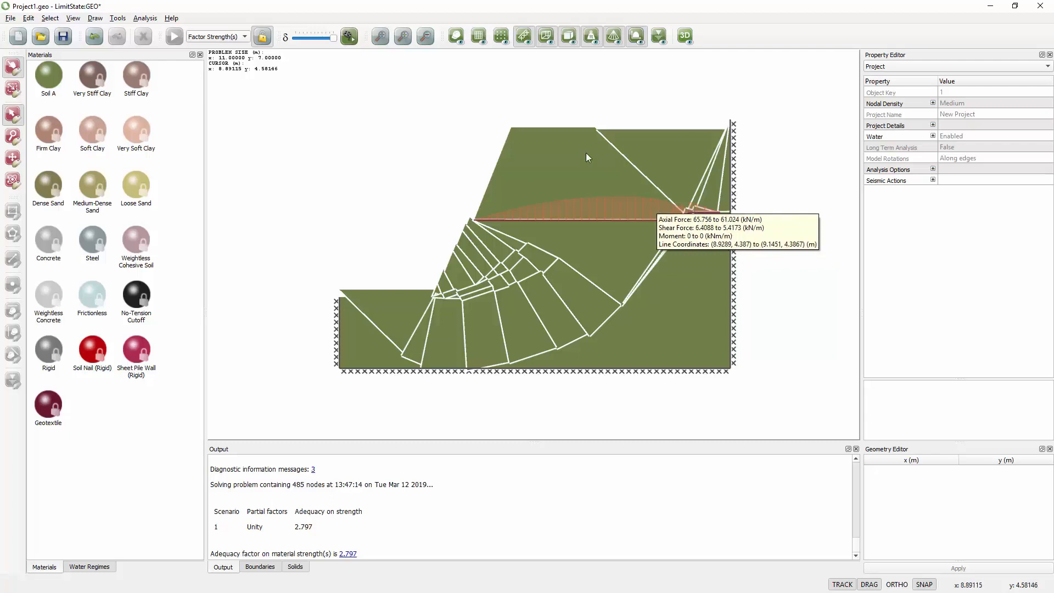
{"action": "left_click", "coordinate": [263, 37]}
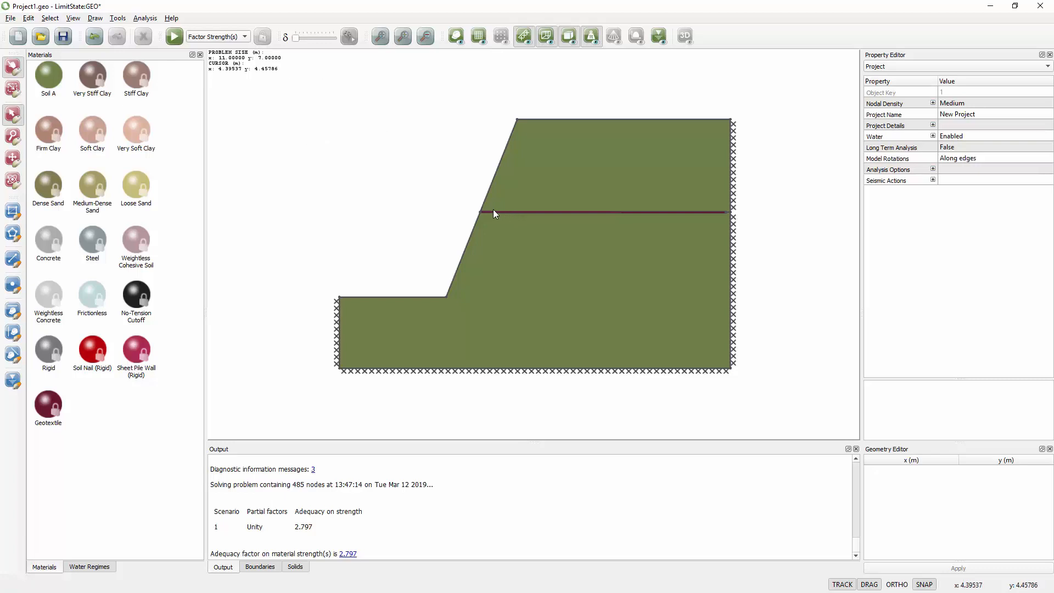
Create a new Sheet Pile Wall project with the wizard's default settings, without saving the slope project.
{"action": "left_click", "coordinate": [18, 37]}
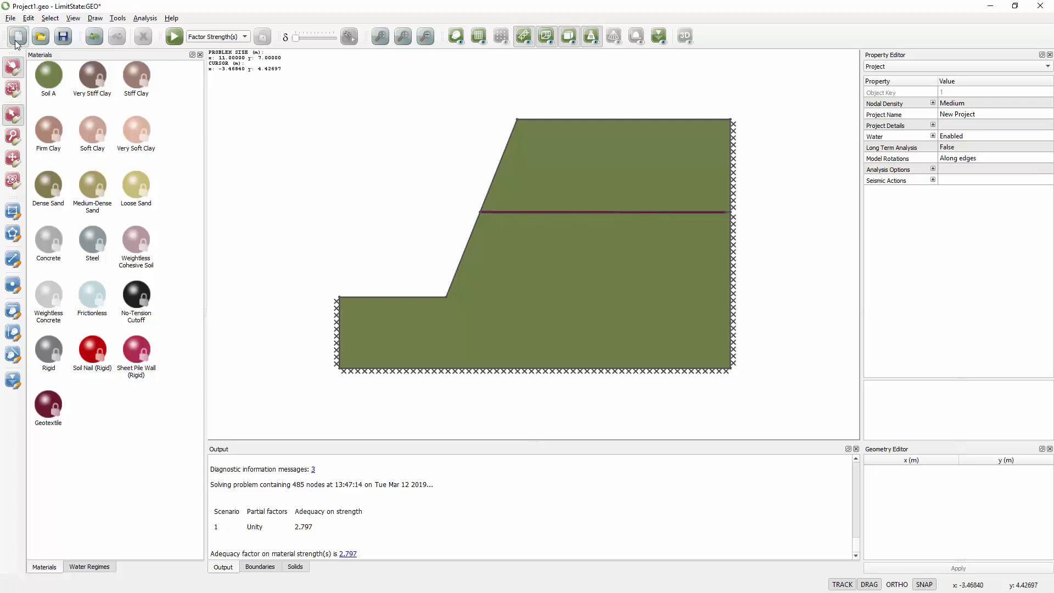
{"action": "left_click", "coordinate": [516, 315]}
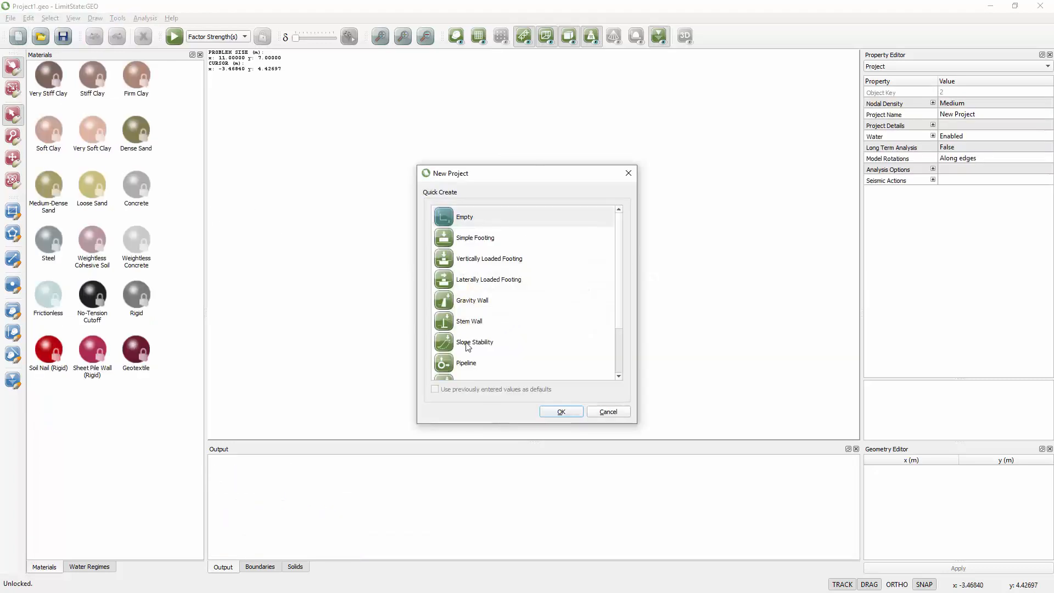
{"action": "scroll", "coordinate": [463, 323], "scroll_direction": "down", "scroll_amount": 1}
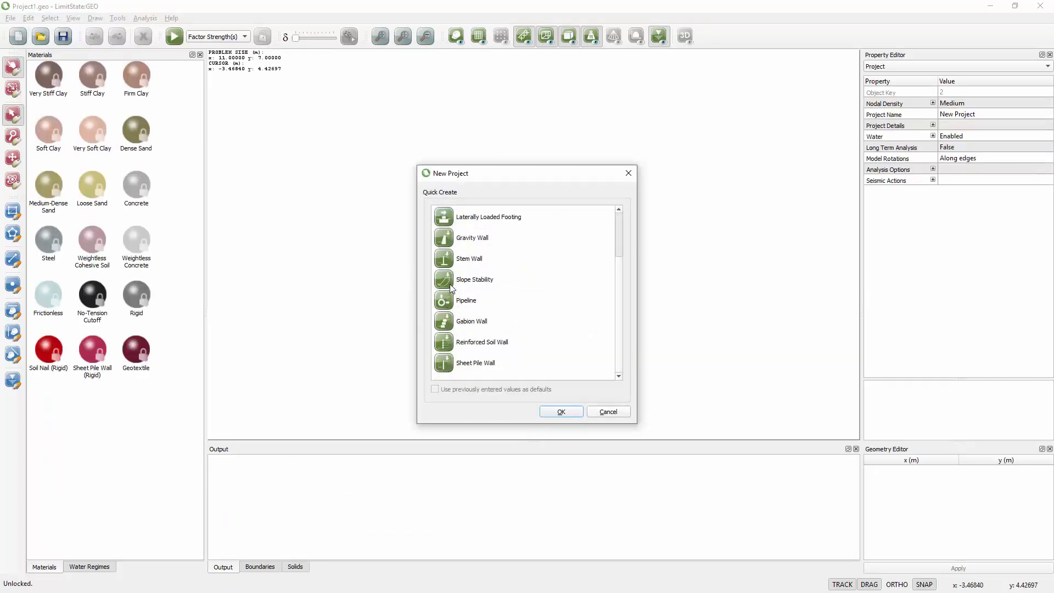
{"action": "left_click", "coordinate": [453, 371]}
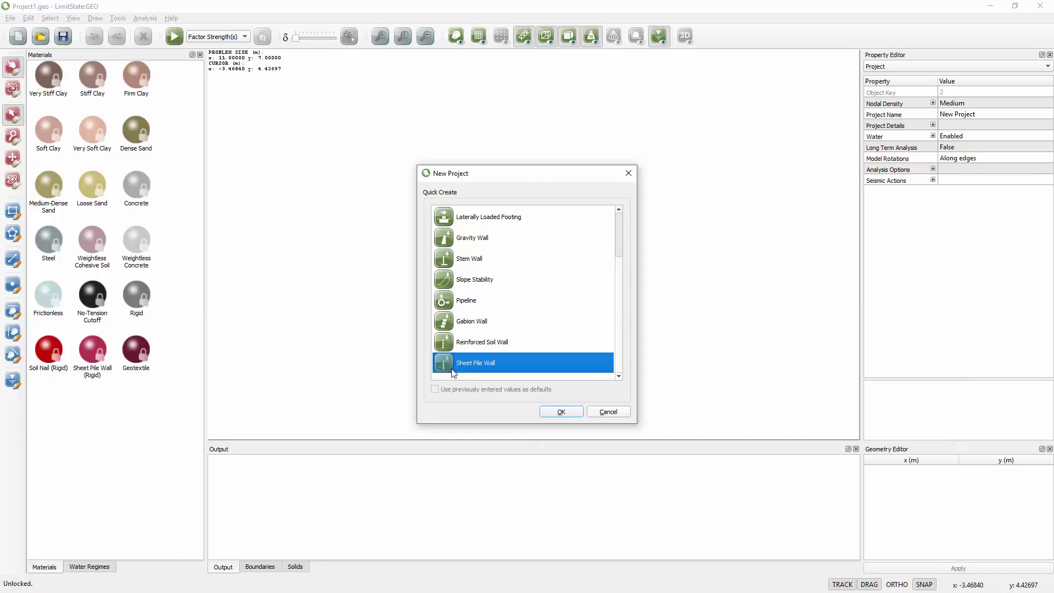
{"action": "left_click", "coordinate": [551, 410]}
{"action": "left_click", "coordinate": [735, 462]}
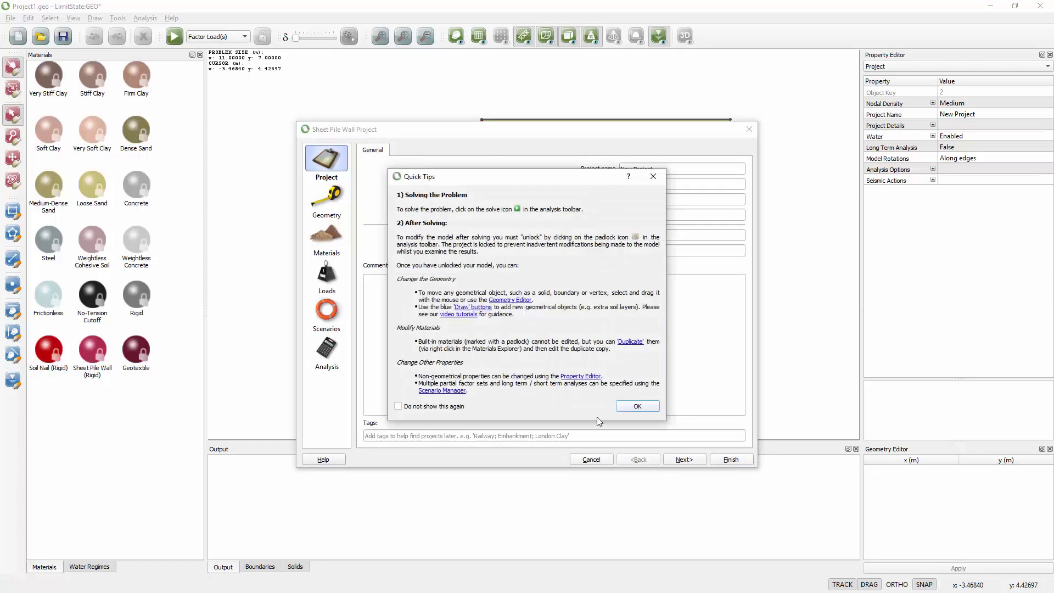
{"action": "left_click", "coordinate": [632, 404]}
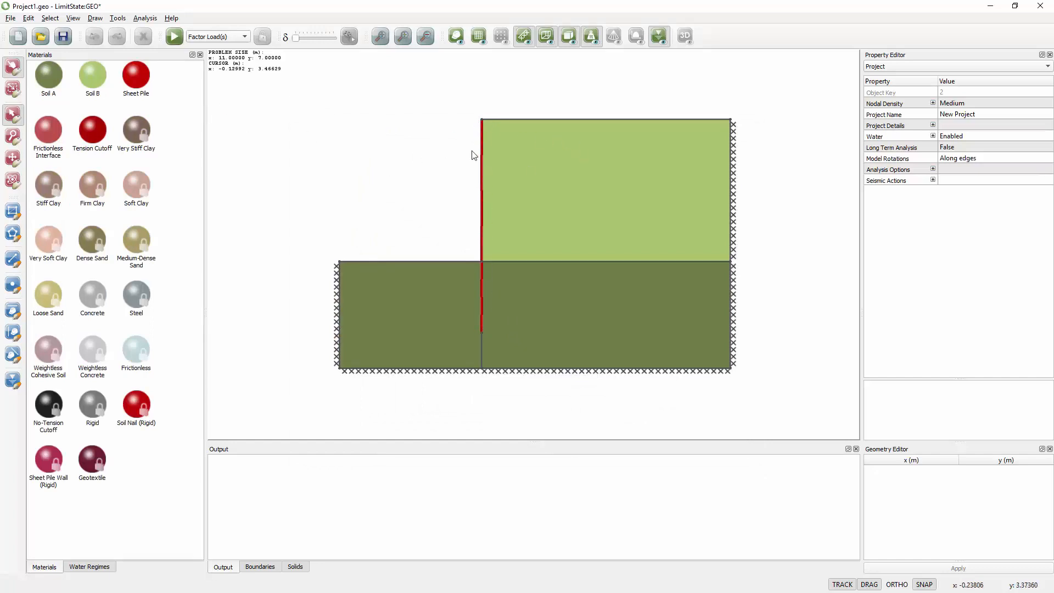
Solve the default sheet pile wall with the Factor Load(s) analysis and start closing the program.
{"action": "left_click", "coordinate": [174, 36]}
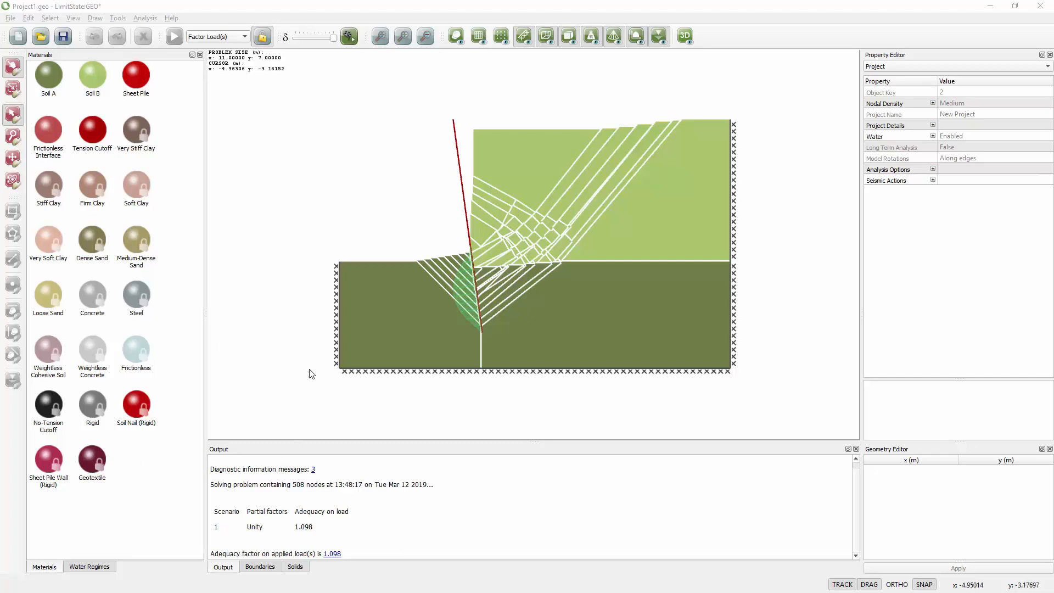
{"action": "left_click", "coordinate": [1040, 6]}
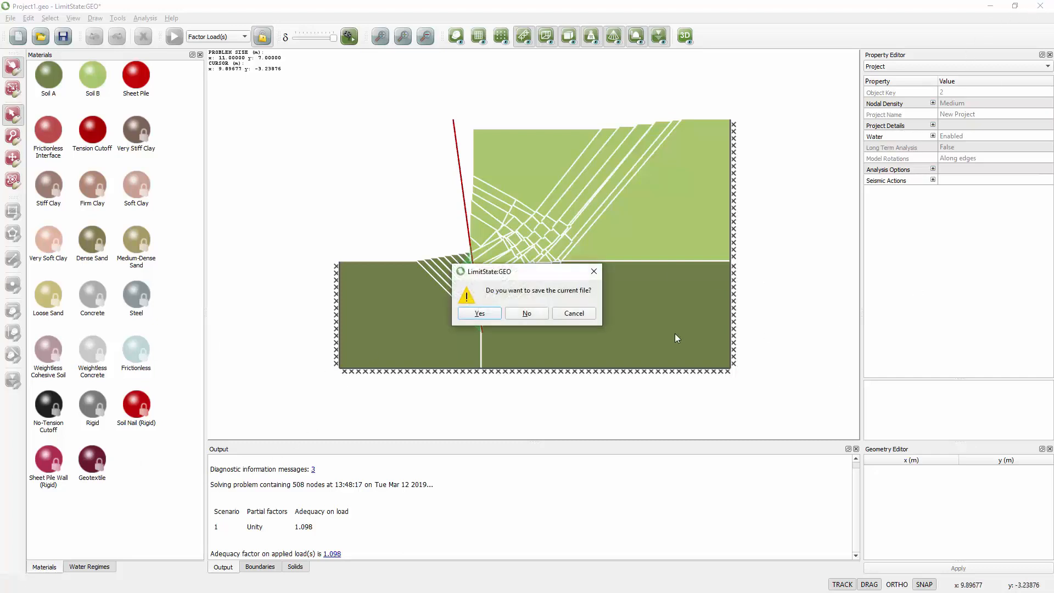